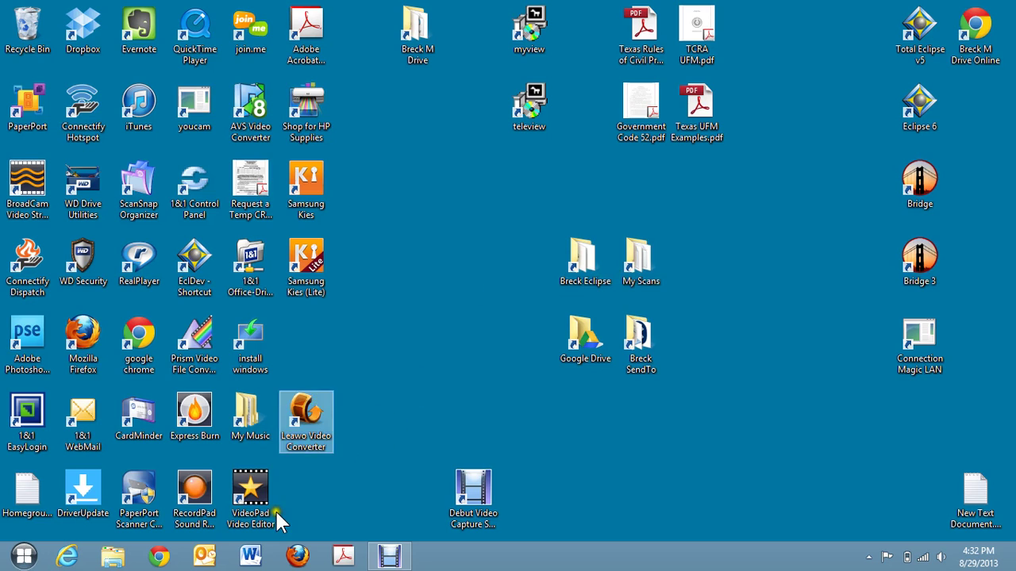
# Step: Open the personal user folder inside the Eclipse folder of the Documents library
pyautogui.click(109, 558)
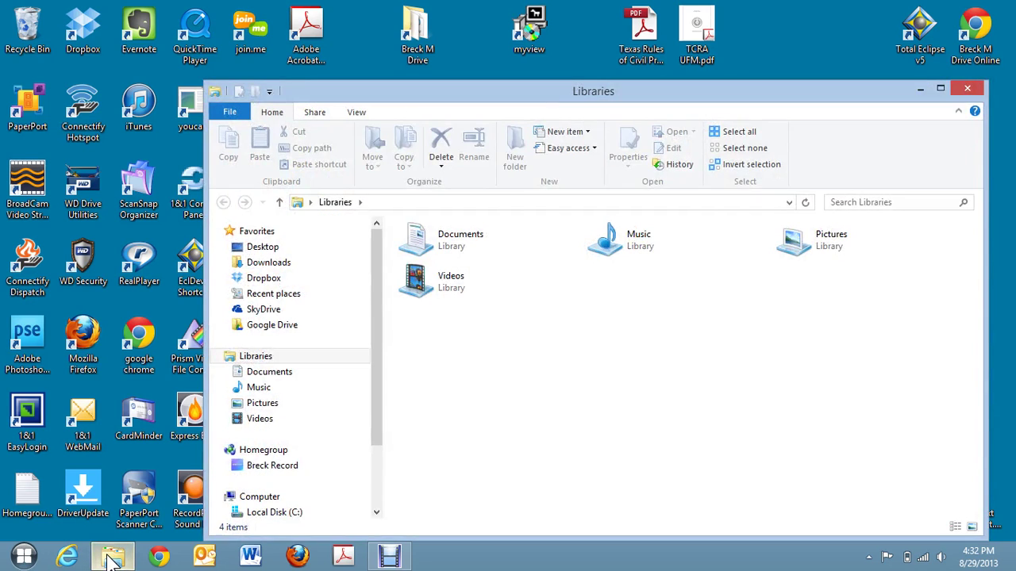
pyautogui.click(261, 375)
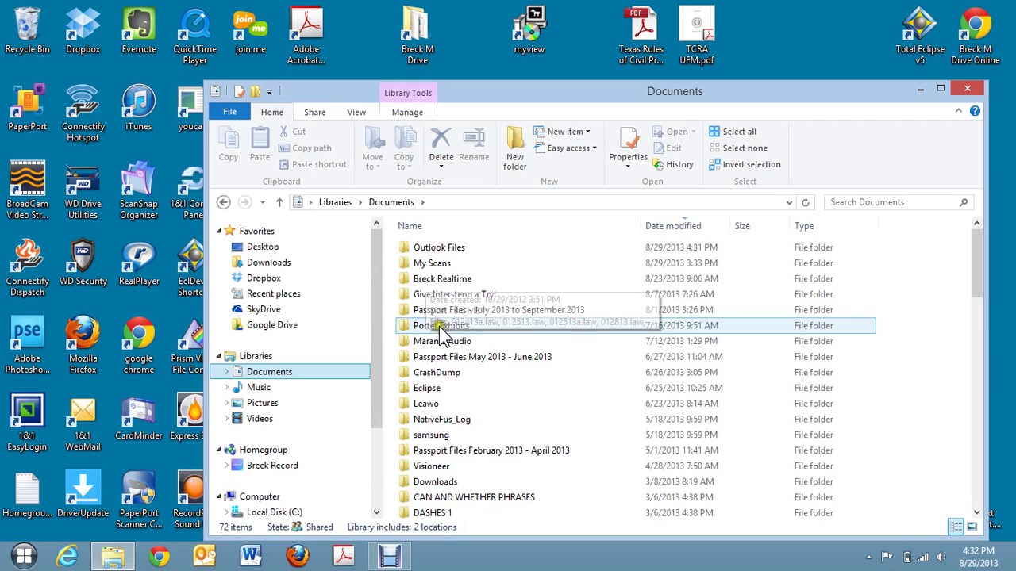
pyautogui.doubleClick(429, 388)
pyautogui.doubleClick(423, 248)
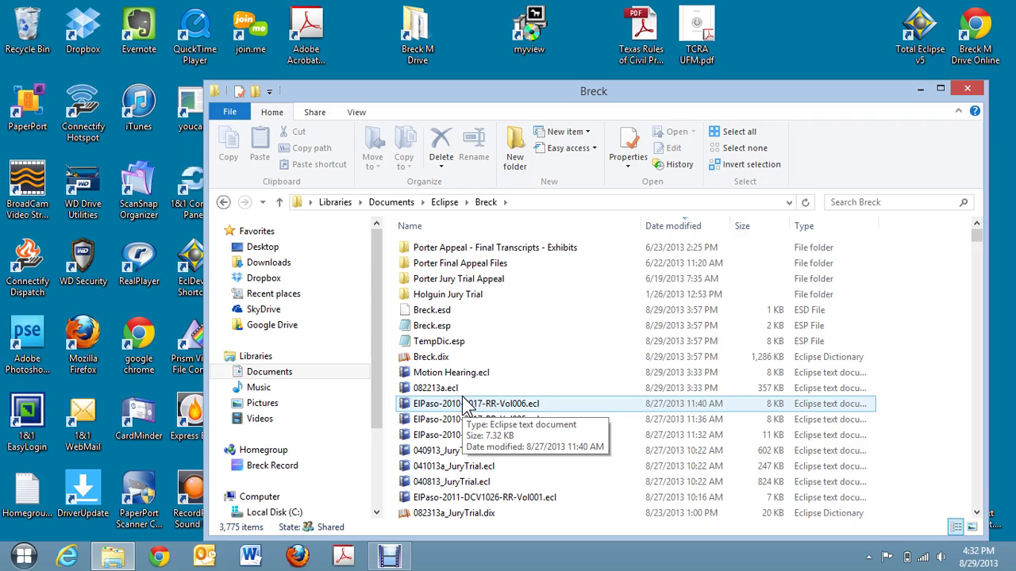
pyautogui.click(559, 309)
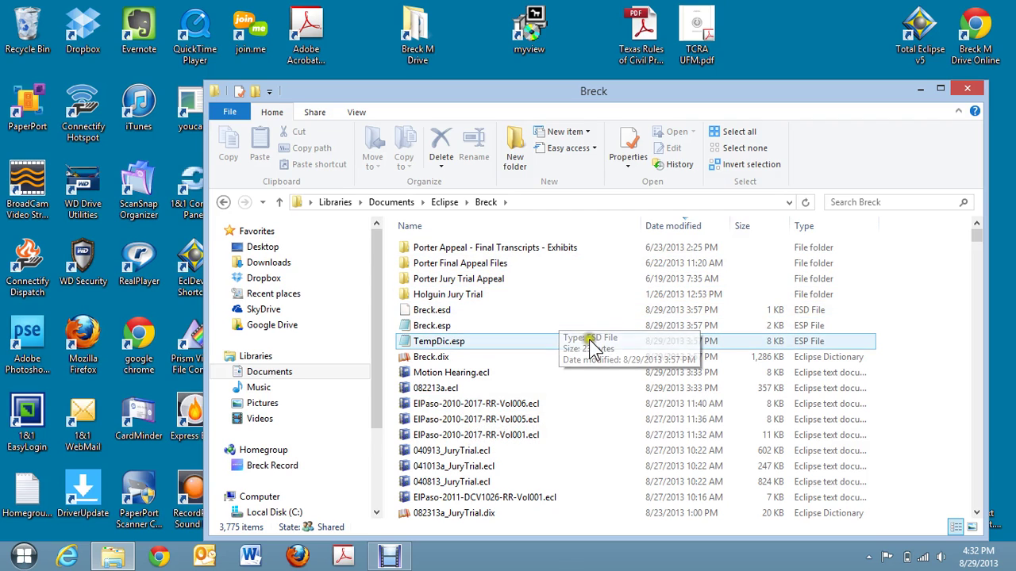
pyautogui.click(580, 301)
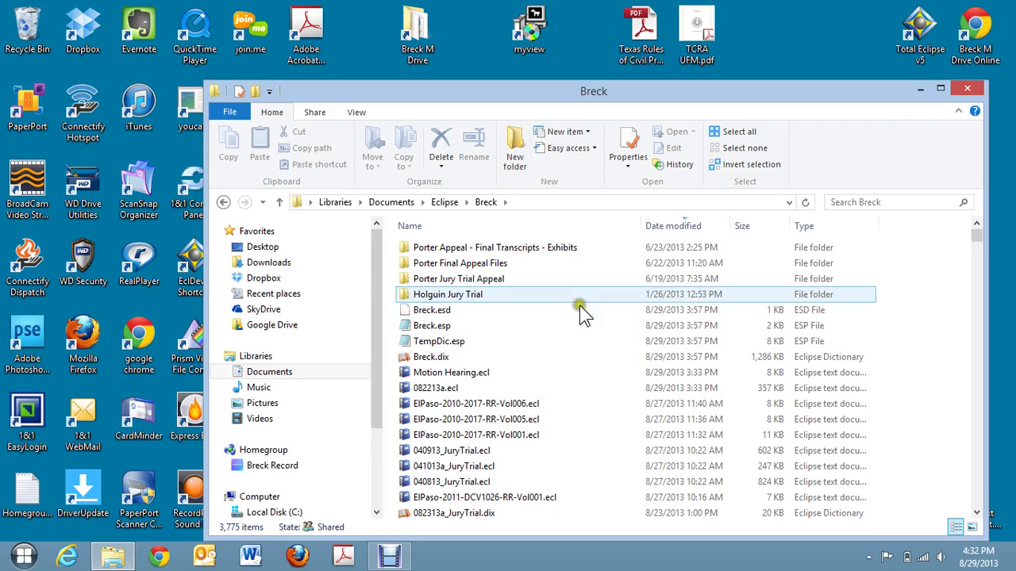
# Step: Copy the full path of the open Eclipse user folder and close its window
pyautogui.click(525, 202)
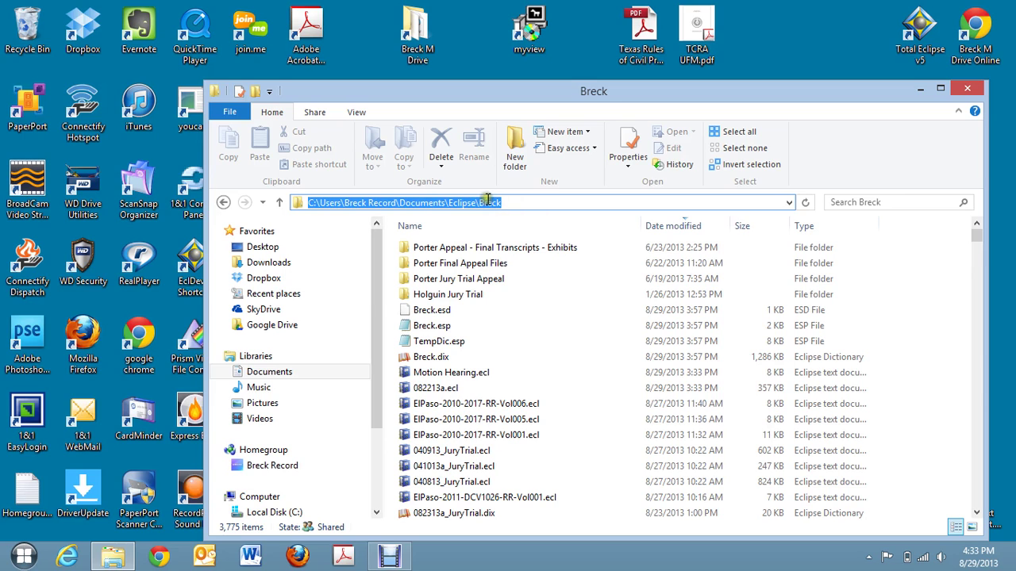
pyautogui.rightClick(485, 202)
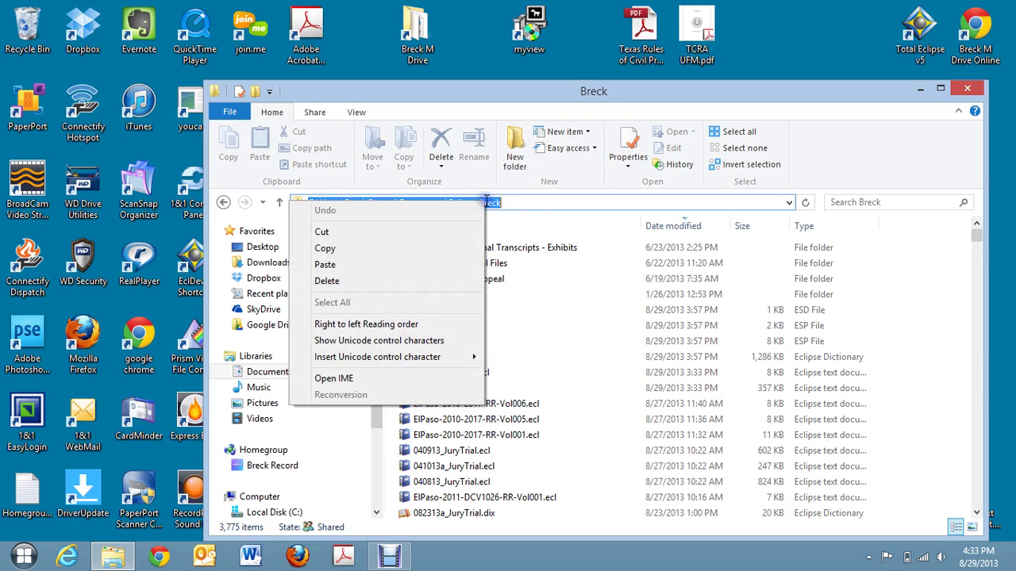
pyautogui.click(327, 249)
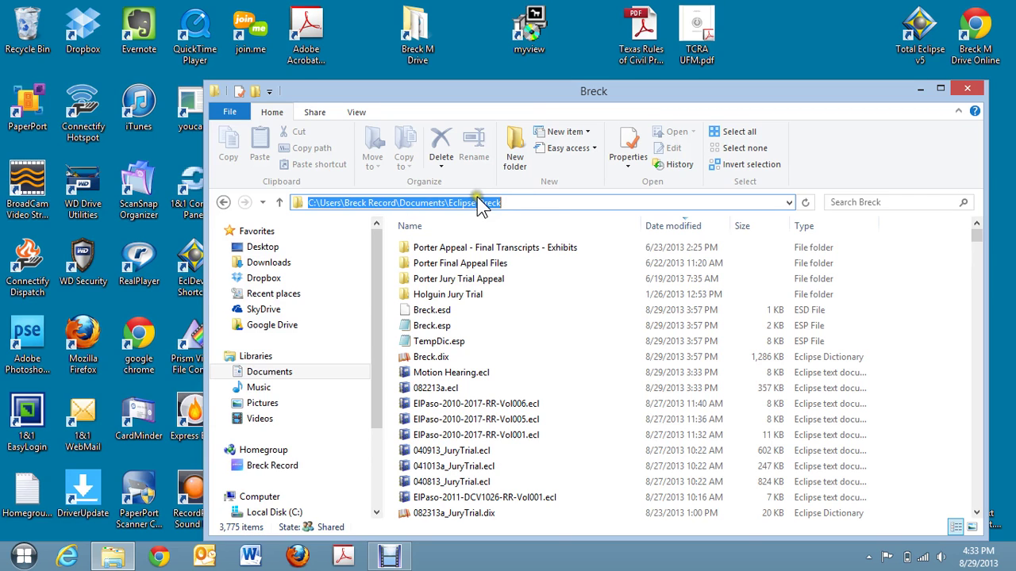
pyautogui.click(962, 88)
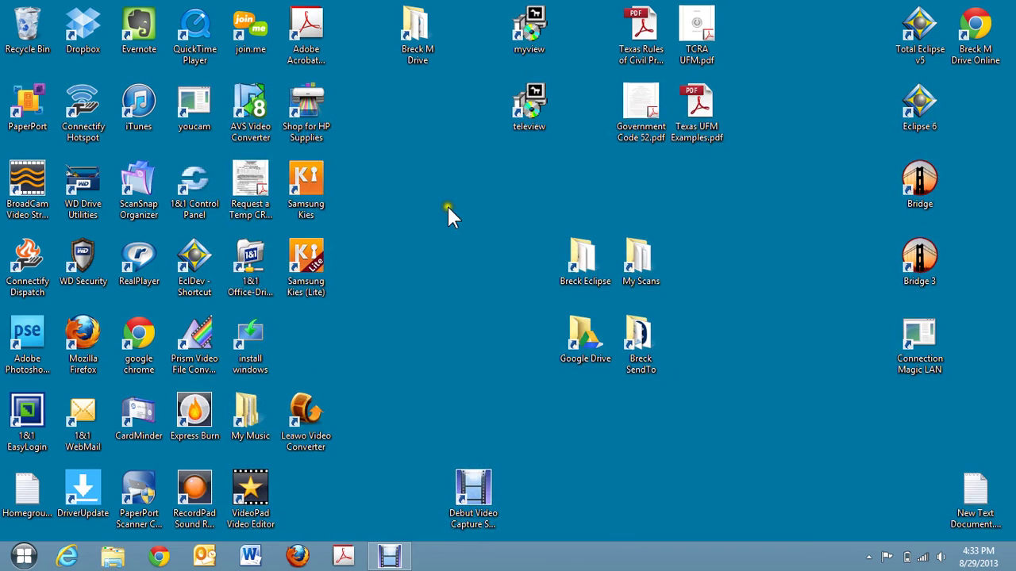
# Step: Start creating a new shortcut on the desktop
pyautogui.rightClick(414, 233)
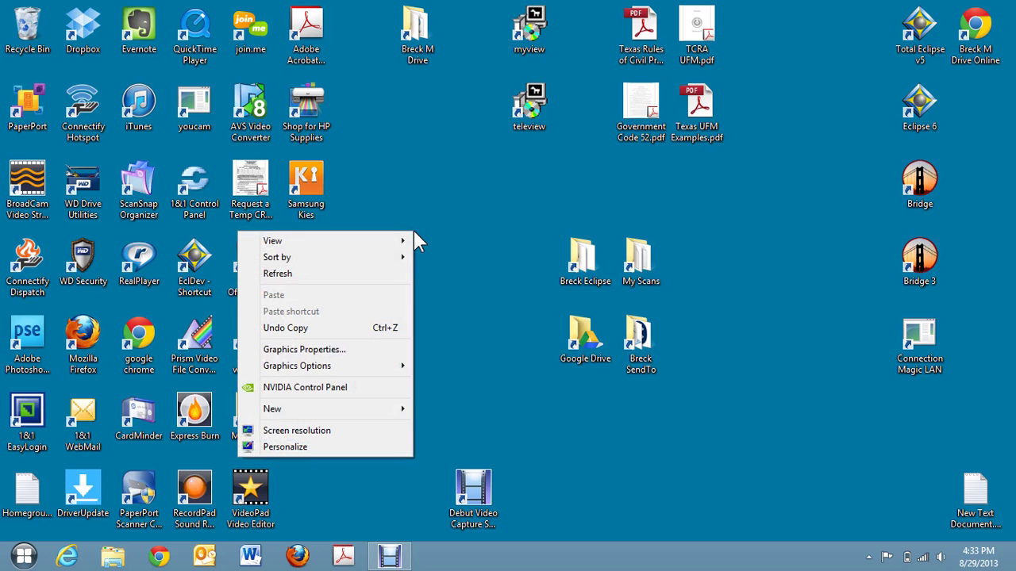
pyautogui.moveTo(358, 409)
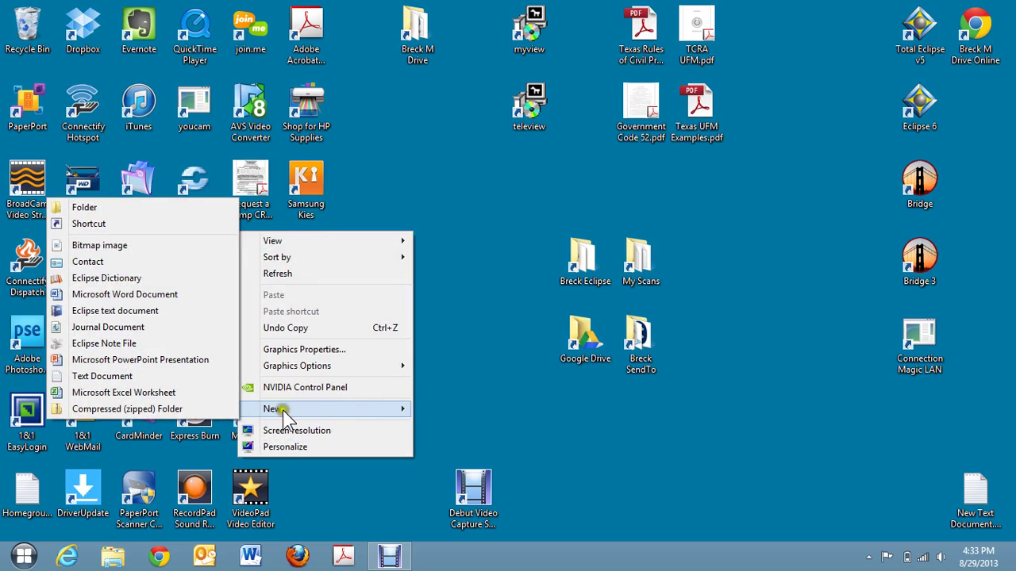
pyautogui.click(88, 225)
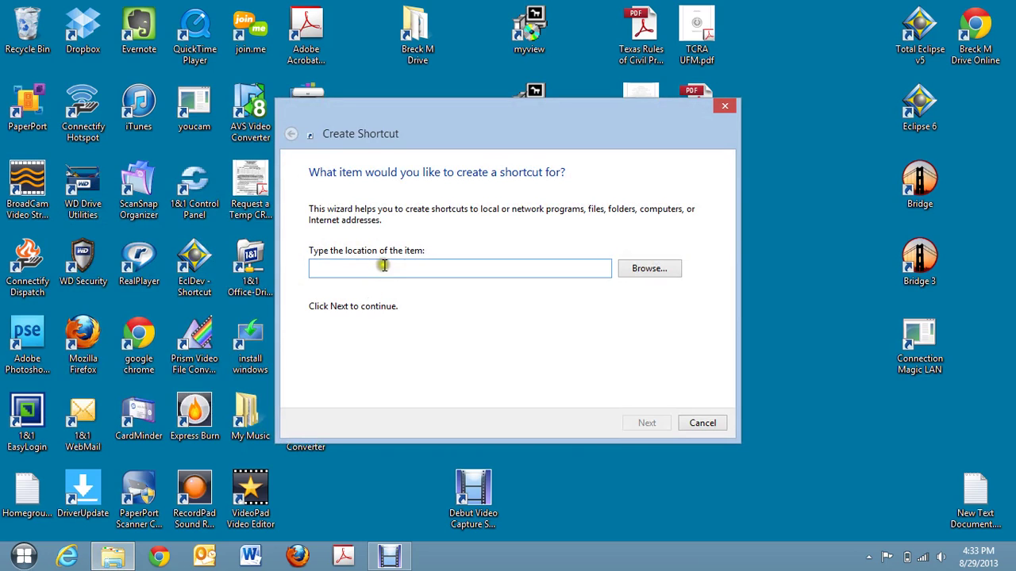
pyautogui.click(650, 269)
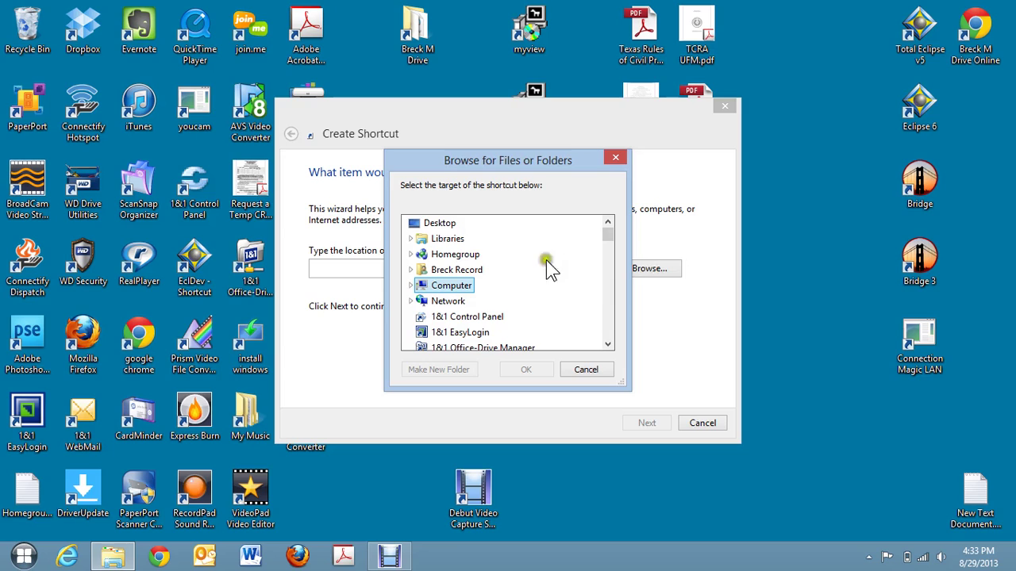
pyautogui.click(411, 286)
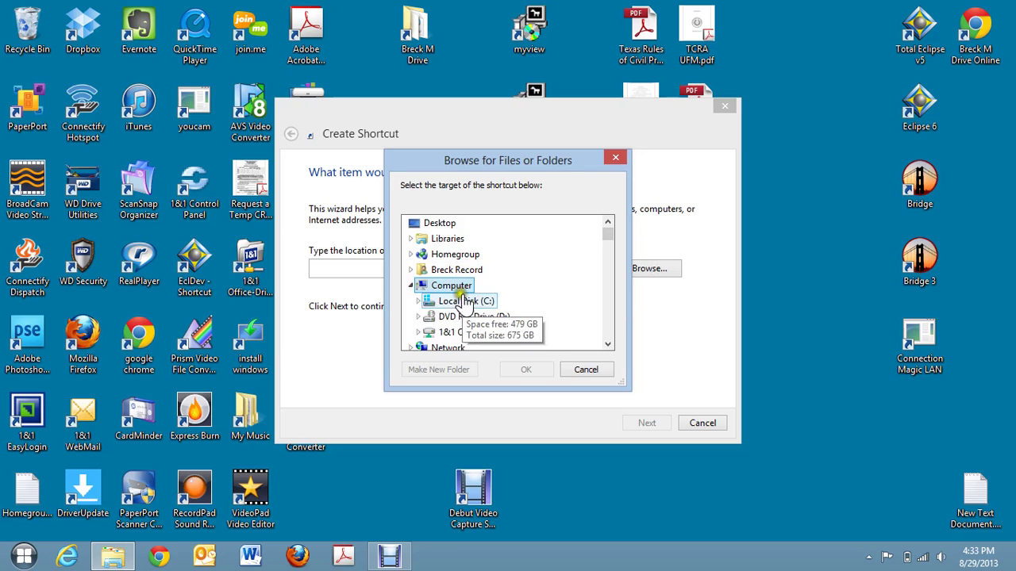
pyautogui.click(417, 301)
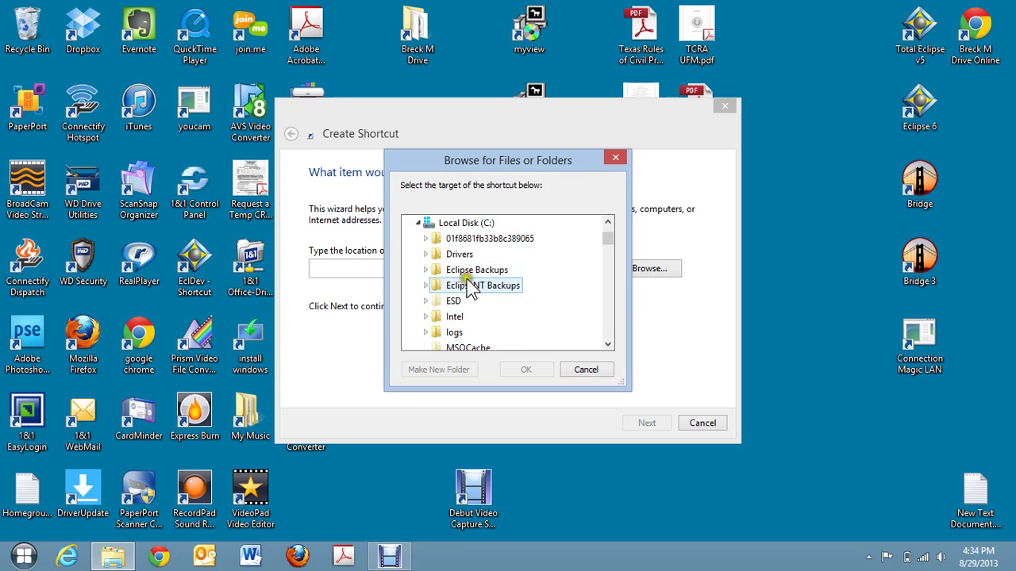
pyautogui.click(615, 157)
# Step: Paste the copied folder path as the shortcut's location, continue to the naming page, and cancel the shortcut creation
pyautogui.click(339, 268)
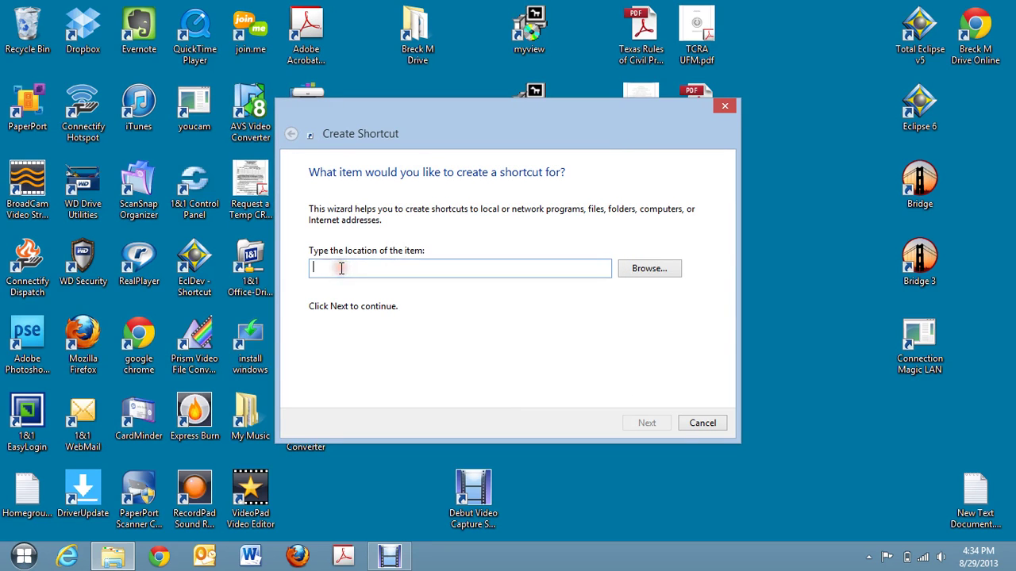
pyautogui.click(339, 268)
pyautogui.rightClick(328, 268)
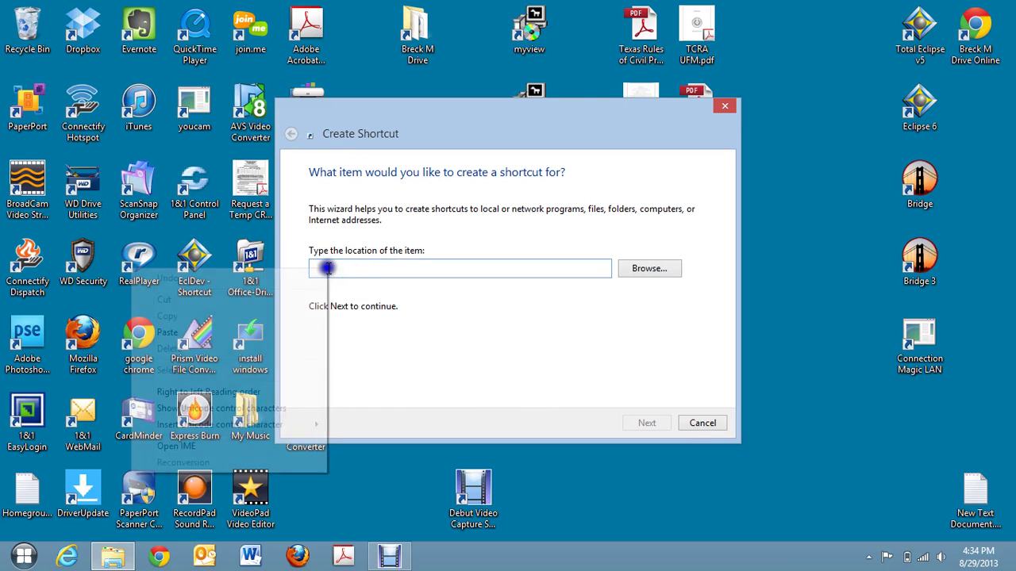
pyautogui.click(168, 333)
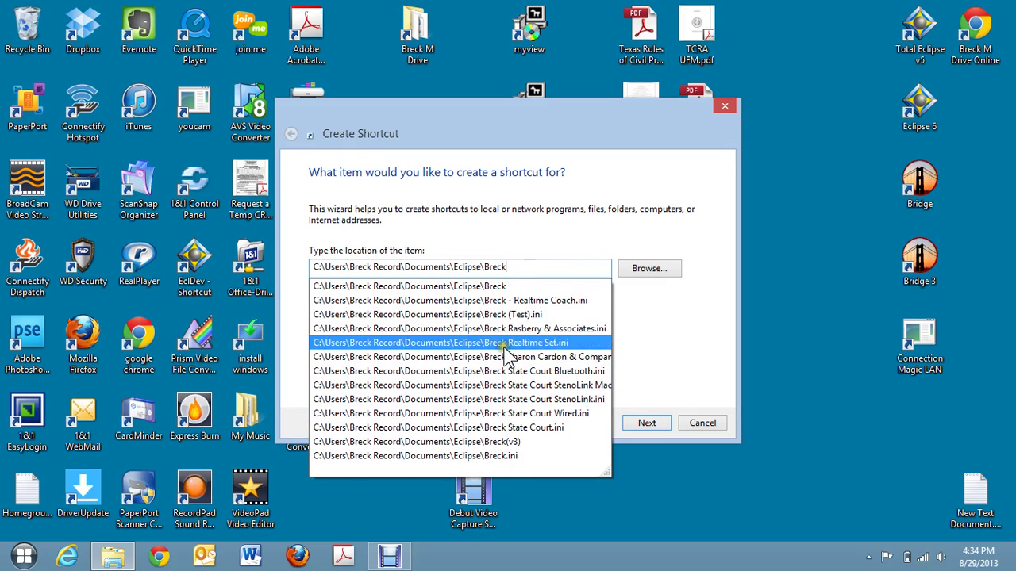
pyautogui.click(515, 267)
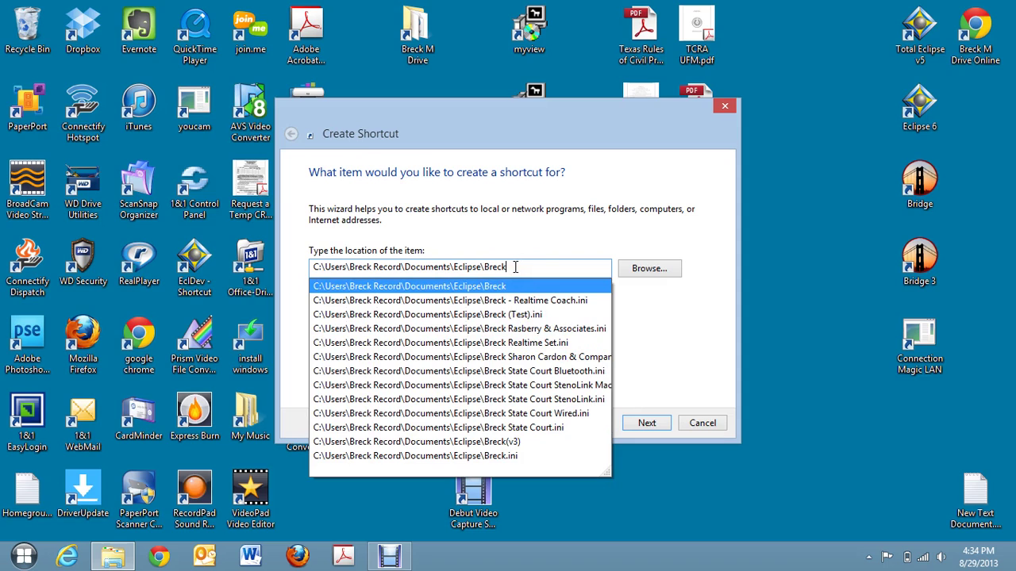
pyautogui.click(646, 423)
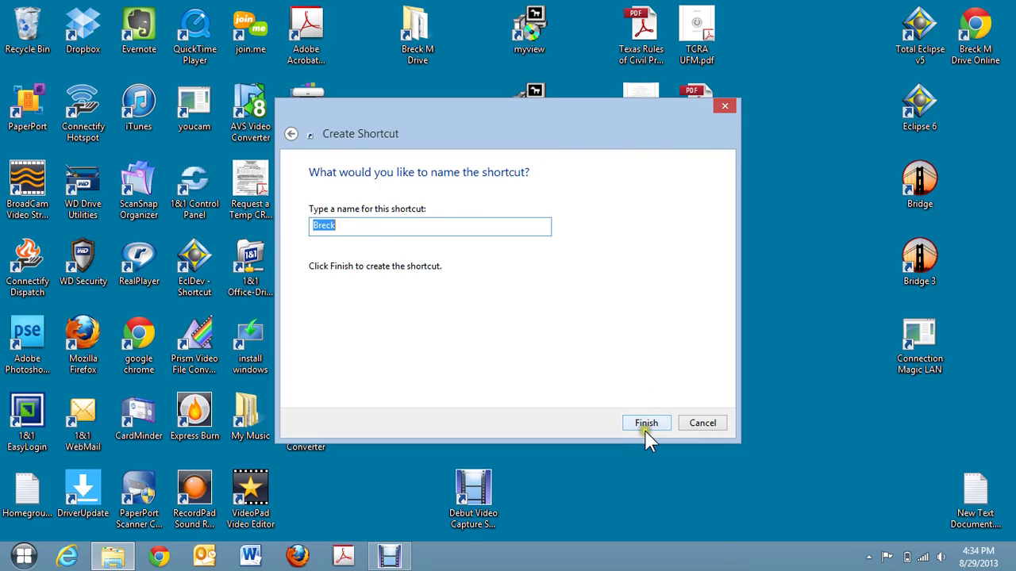
pyautogui.click(724, 104)
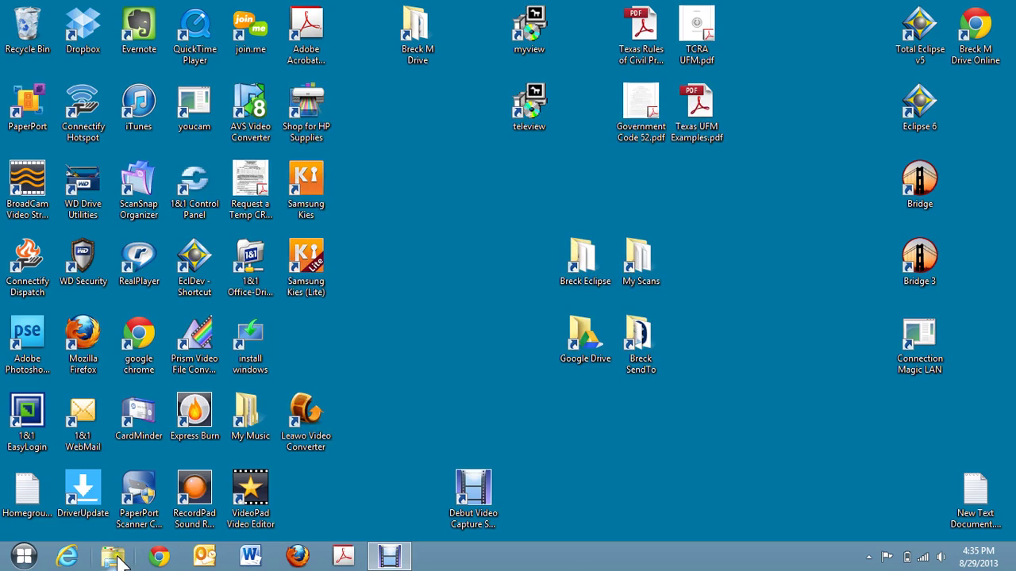
# Step: Open the Eclipse user folder from its existing desktop shortcut and move its window higher on the desktop
pyautogui.click(582, 258)
pyautogui.doubleClick(582, 257)
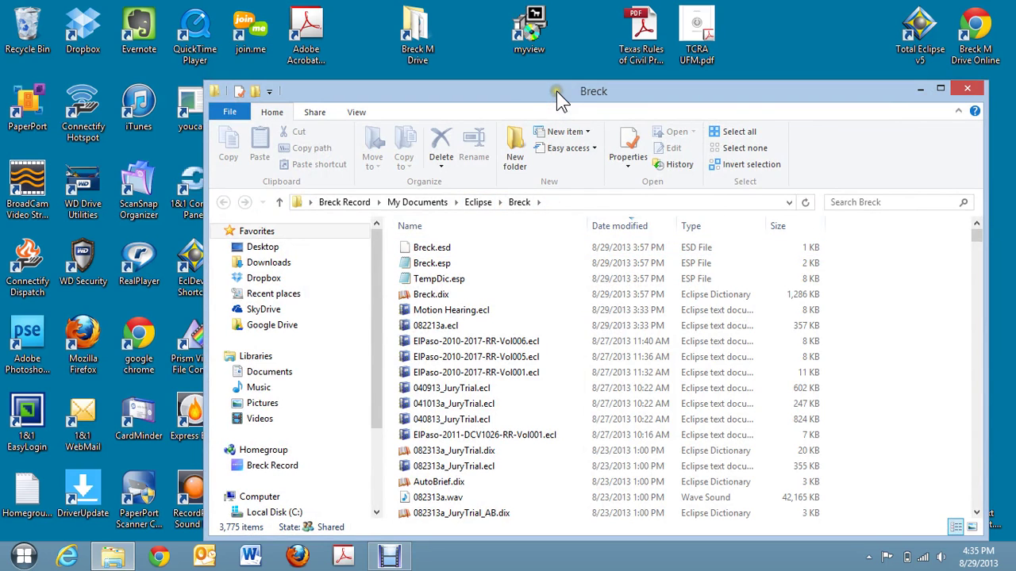
pyautogui.moveTo(556, 91); pyautogui.dragTo(517, 60)
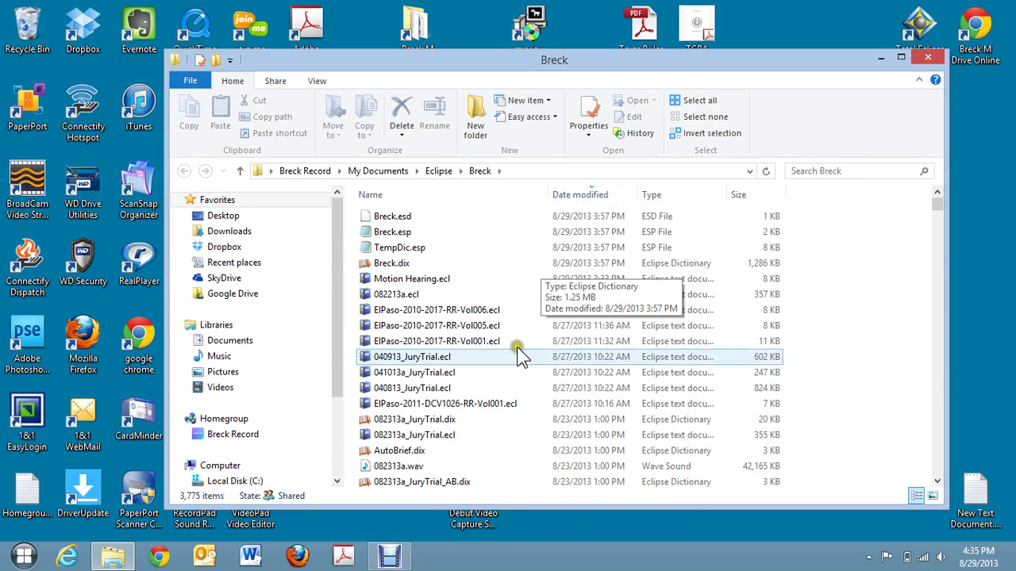
pyautogui.click(520, 379)
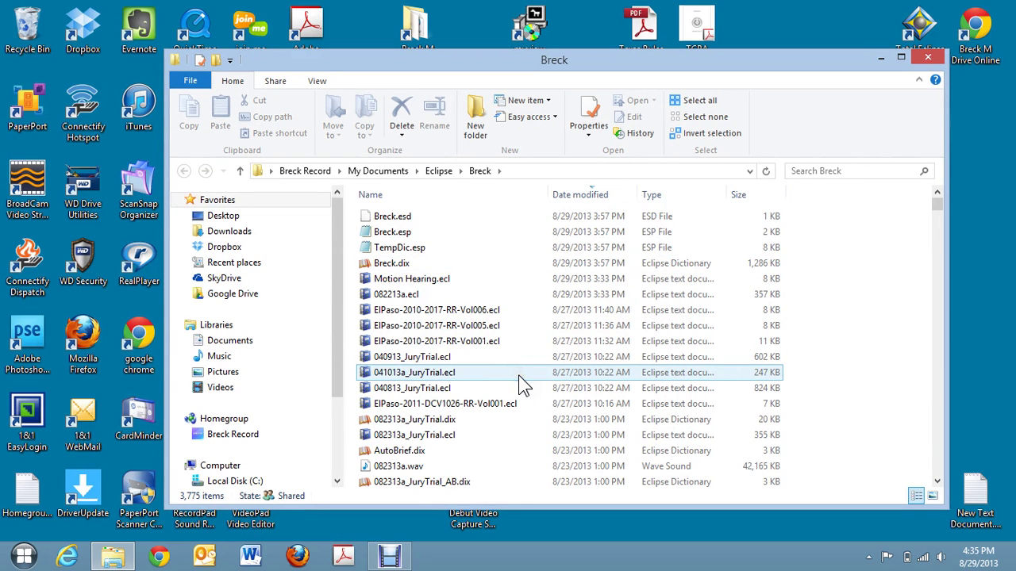
pyautogui.click(471, 252)
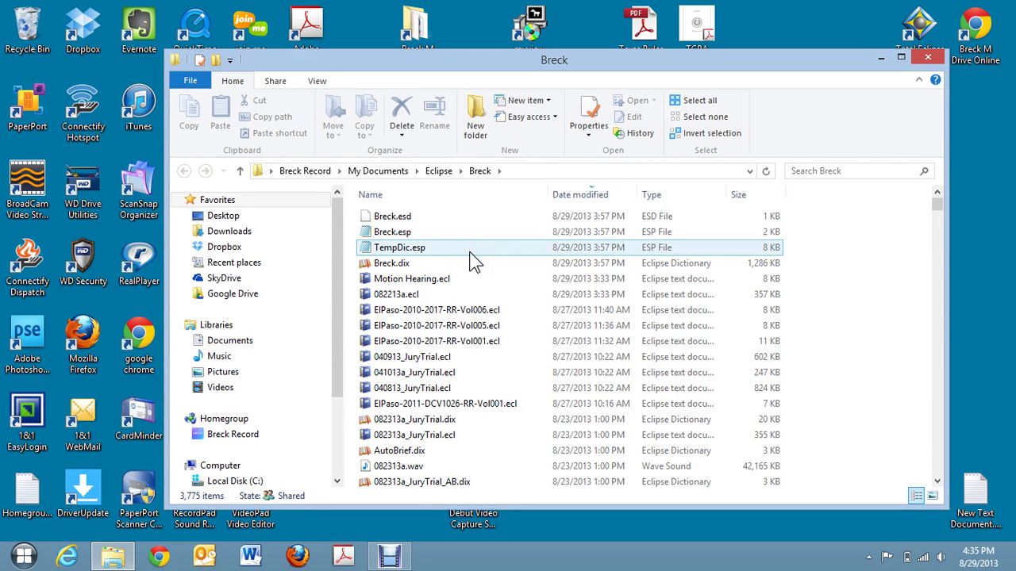
pyautogui.click(494, 280)
pyautogui.click(547, 252)
pyautogui.click(527, 232)
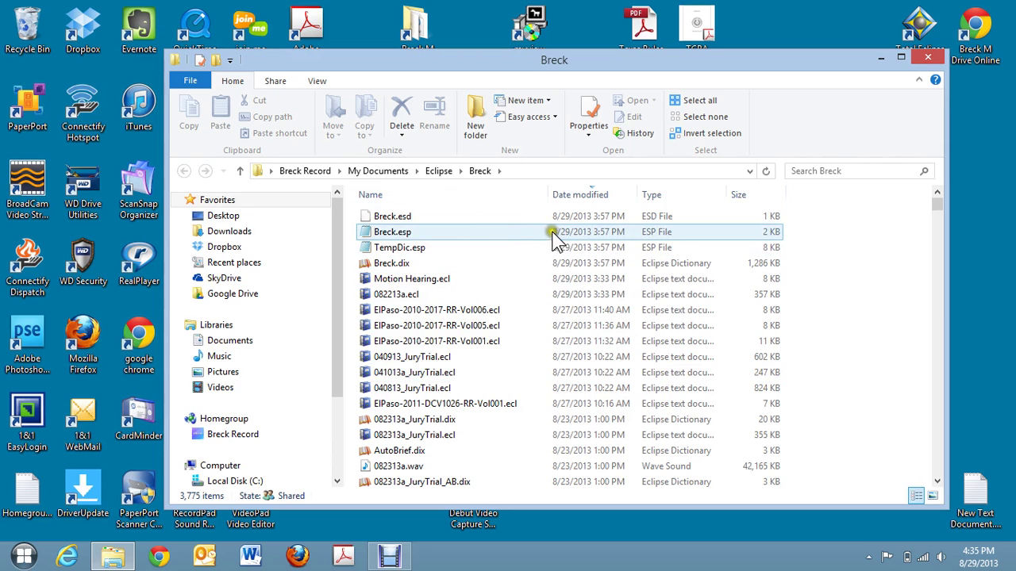
pyautogui.click(570, 219)
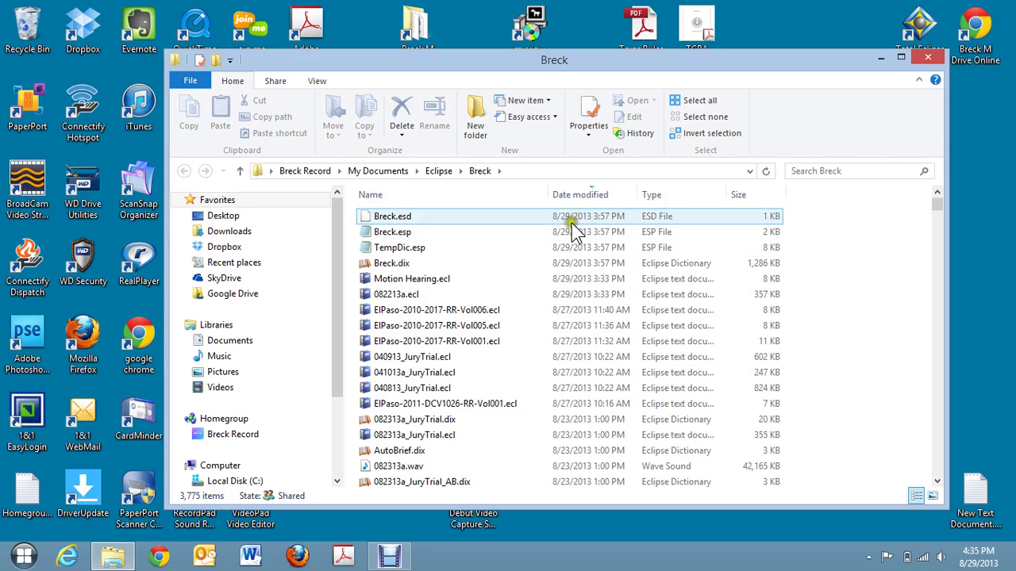
pyautogui.click(574, 280)
pyautogui.click(574, 296)
pyautogui.click(575, 219)
pyautogui.click(577, 280)
pyautogui.click(578, 295)
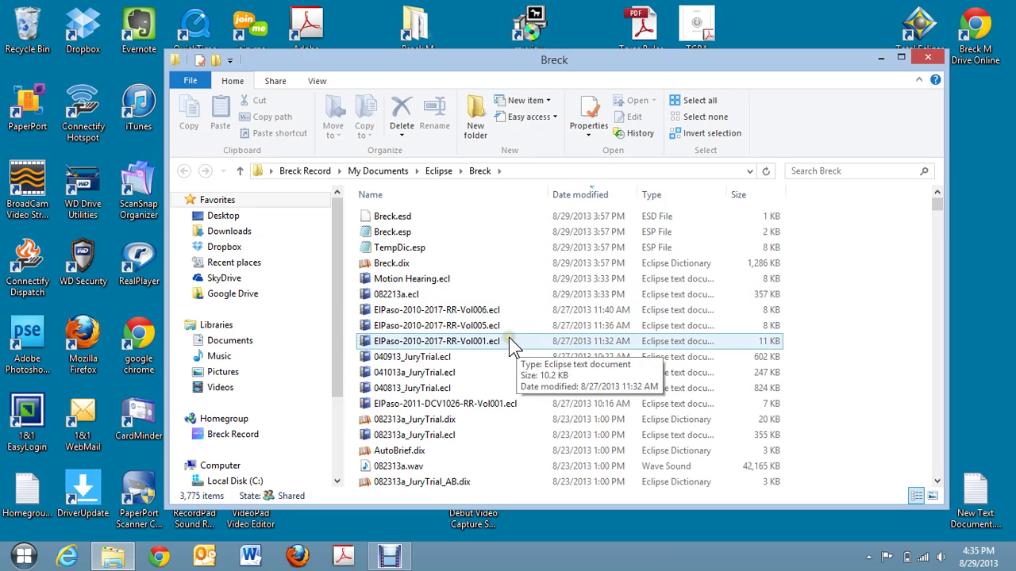
pyautogui.click(412, 235)
pyautogui.click(402, 216)
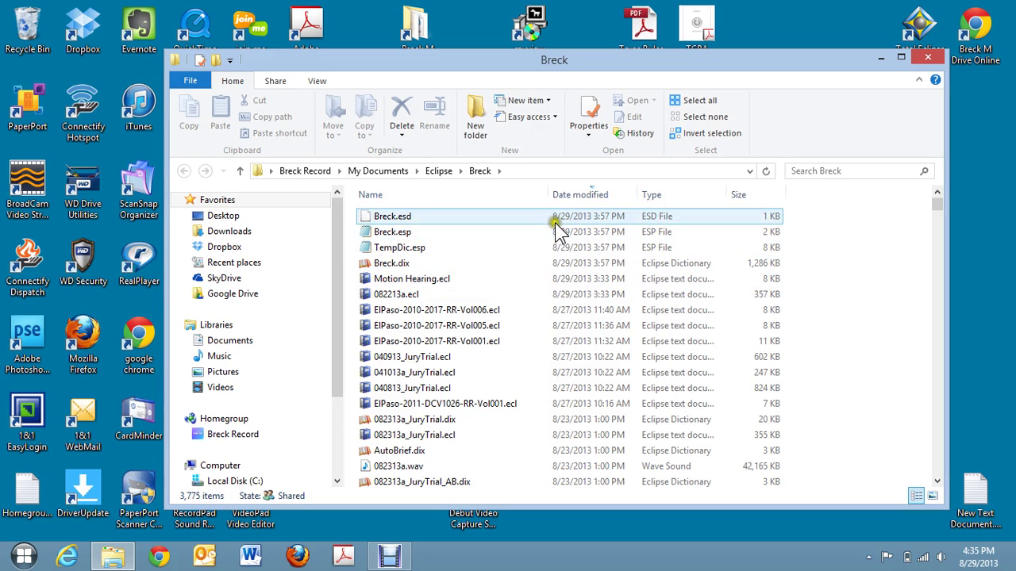
pyautogui.click(559, 236)
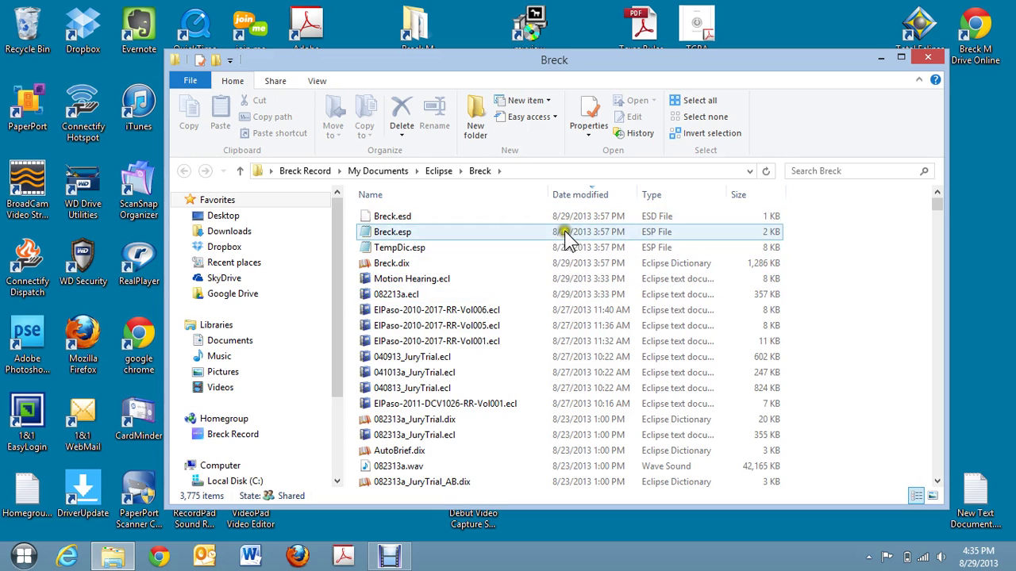
pyautogui.click(562, 218)
pyautogui.click(562, 249)
pyautogui.click(563, 292)
pyautogui.click(428, 232)
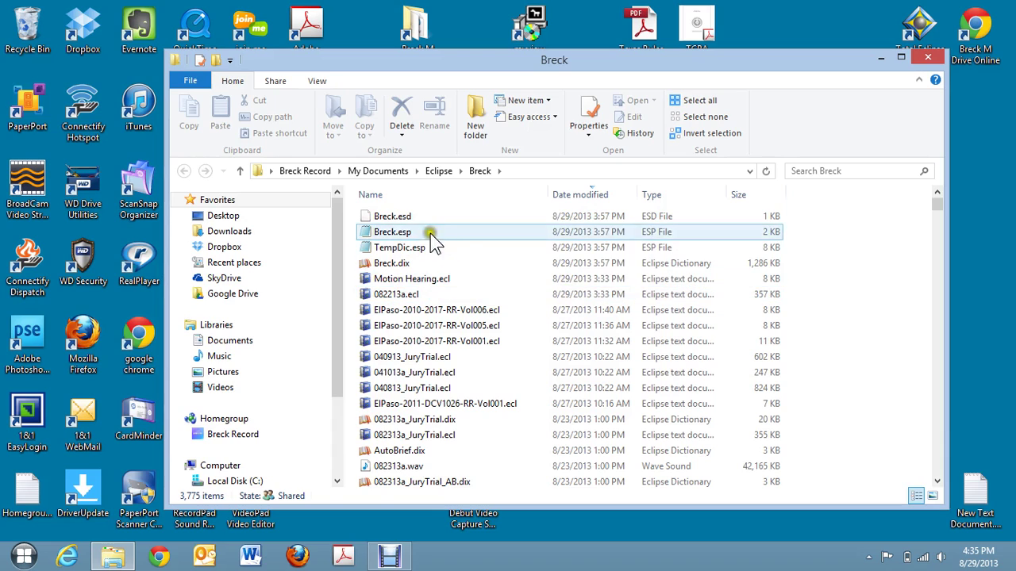
# Step: Select the topmost ESD file and extend the selection down through the consecutive files below it
pyautogui.click(401, 220)
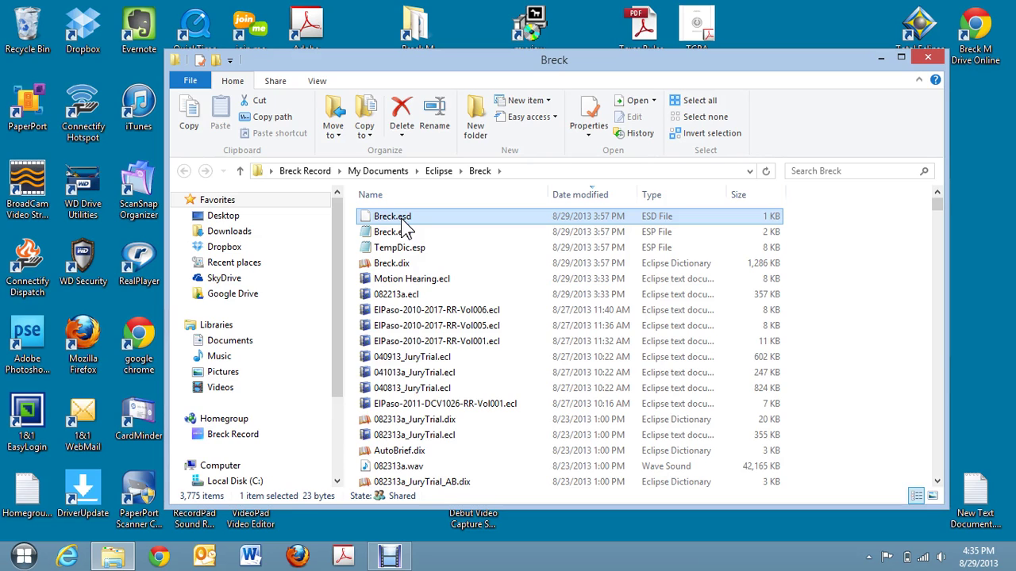
pyautogui.hotkey('shift', 'Down')
pyautogui.hotkey('shift', 'Down')
pyautogui.hotkey('shift', 'Down')
pyautogui.hotkey('shift', 'Down')
pyautogui.hotkey('shift', 'Down')
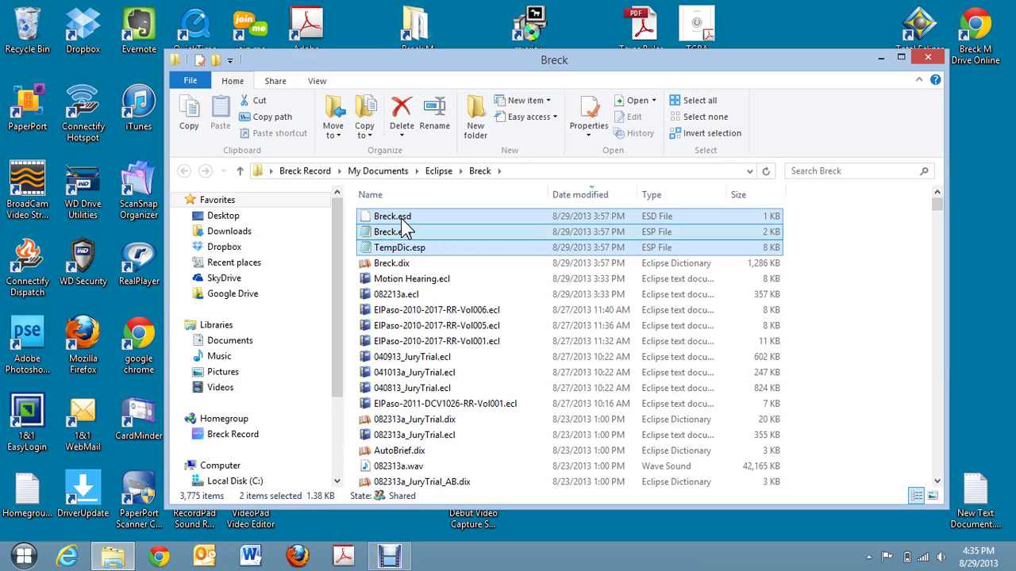
pyautogui.hotkey('shift', 'Down')
pyautogui.hotkey('shift', 'Down')
pyautogui.hotkey('shift', 'Down')
pyautogui.hotkey('shift', 'Down')
pyautogui.hotkey('shift', 'Down')
pyautogui.hotkey('shift', 'Down')
pyautogui.hotkey('shift', 'Down')
pyautogui.hotkey('shift', 'Down')
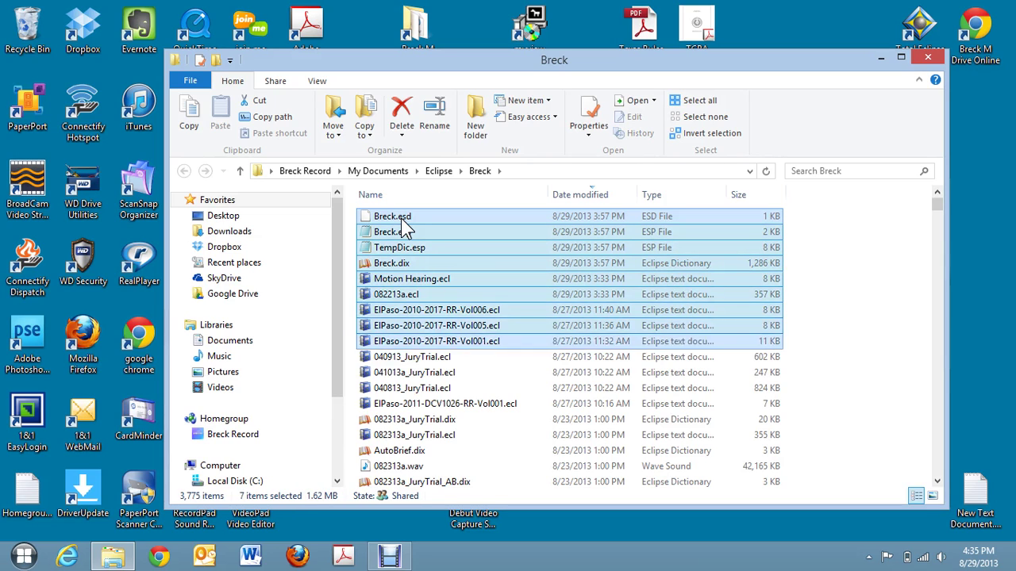
# Step: Extend and shrink the file selection until it runs from the topmost ESD file down to 082213a.ecl
pyautogui.hotkey('shift', 'Up')
pyautogui.hotkey('shift', 'Up')
pyautogui.hotkey('shift', 'Up')
pyautogui.hotkey('shift', 'Up')
pyautogui.hotkey('shift', 'Up')
pyautogui.hotkey('shift', 'Up')
pyautogui.hotkey('shift', 'Up')
pyautogui.hotkey('shift', 'Up')
pyautogui.hotkey('shift', 'Up')
pyautogui.hotkey('shift', 'Up')
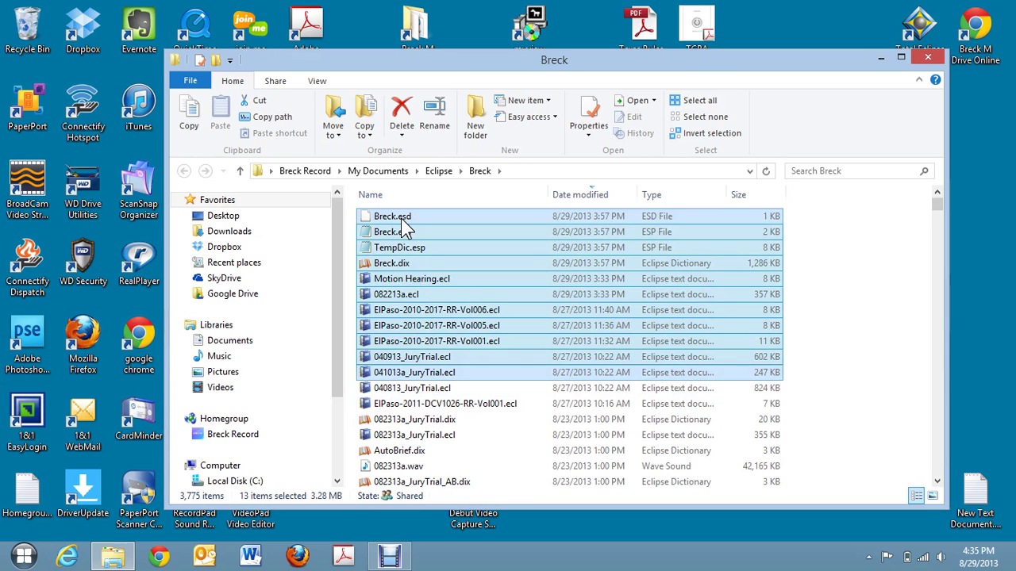
pyautogui.hotkey('shift', 'Down')
pyautogui.hotkey('shift', 'Down')
pyautogui.hotkey('shift', 'Down')
pyautogui.hotkey('shift', 'Down')
pyautogui.hotkey('shift', 'Down')
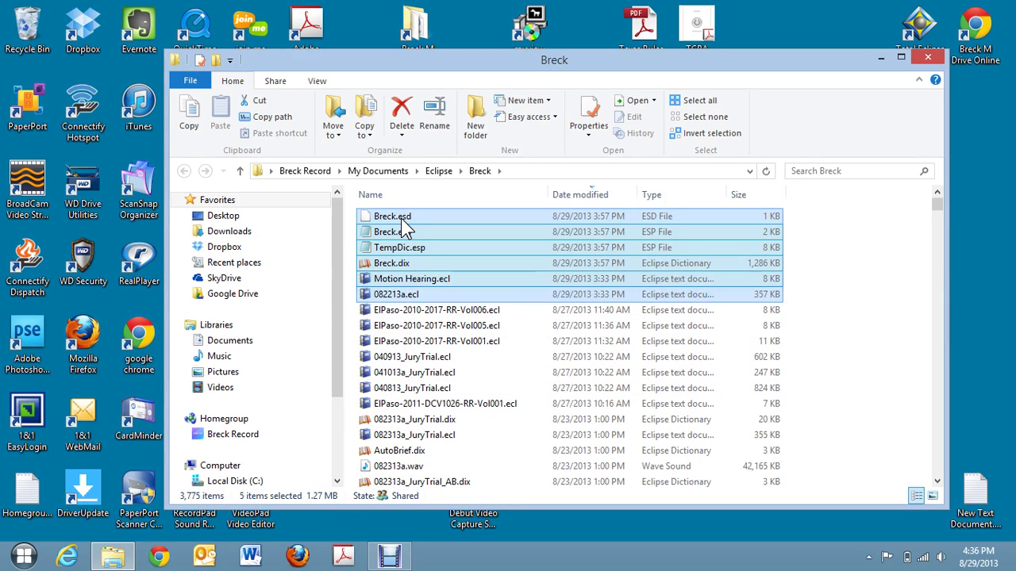
pyautogui.hotkey('shift', 'Up')
pyautogui.hotkey('shift', 'Up')
pyautogui.hotkey('shift', 'Up')
pyautogui.hotkey('shift', 'Up')
pyautogui.hotkey('shift', 'Up')
pyautogui.hotkey('shift', 'Up')
pyautogui.hotkey('shift', 'Up')
pyautogui.hotkey('shift', 'Down')
pyautogui.hotkey('shift', 'Down')
pyautogui.hotkey('shift', 'Down')
pyautogui.hotkey('shift', 'Down')
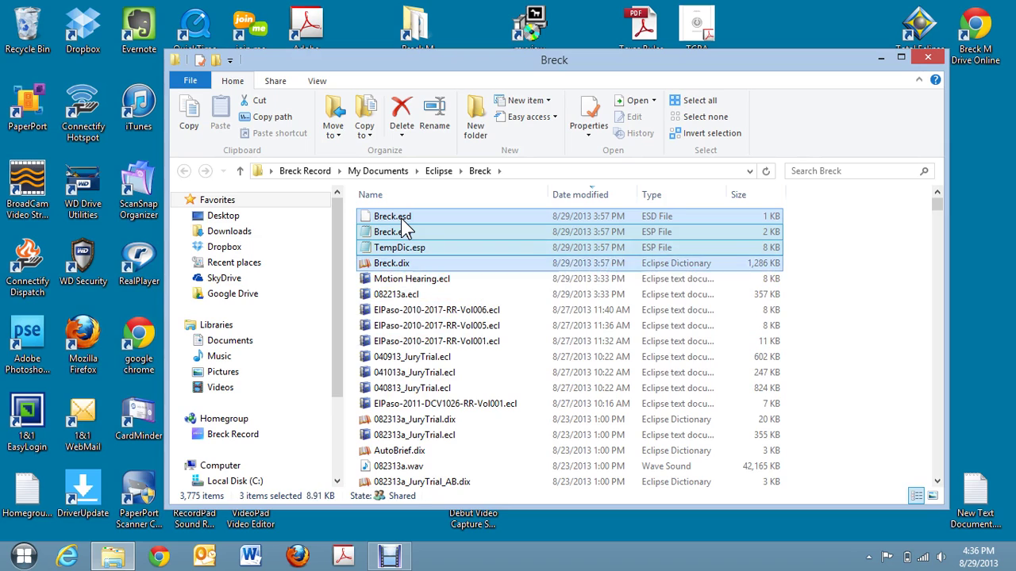
pyautogui.hotkey('shift', 'Up')
pyautogui.hotkey('shift', 'Up')
pyautogui.hotkey('shift', 'Up')
pyautogui.hotkey('shift', 'Down')
pyautogui.hotkey('shift', 'Down')
pyautogui.hotkey('shift', 'Down')
pyautogui.hotkey('shift', 'Down')
pyautogui.hotkey('shift', 'Up')
pyautogui.hotkey('shift', 'Up')
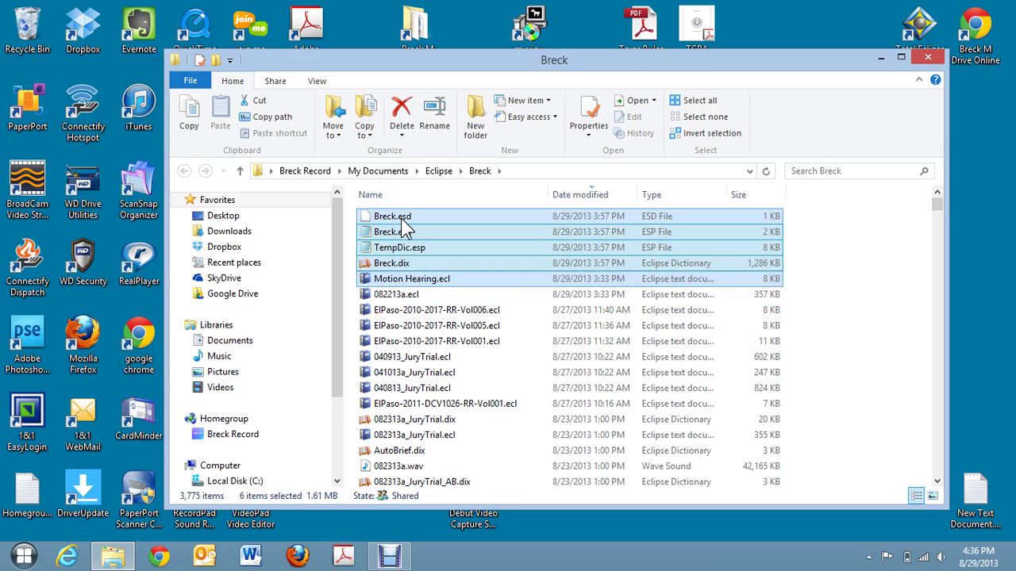
pyautogui.hotkey('shift', 'Down')
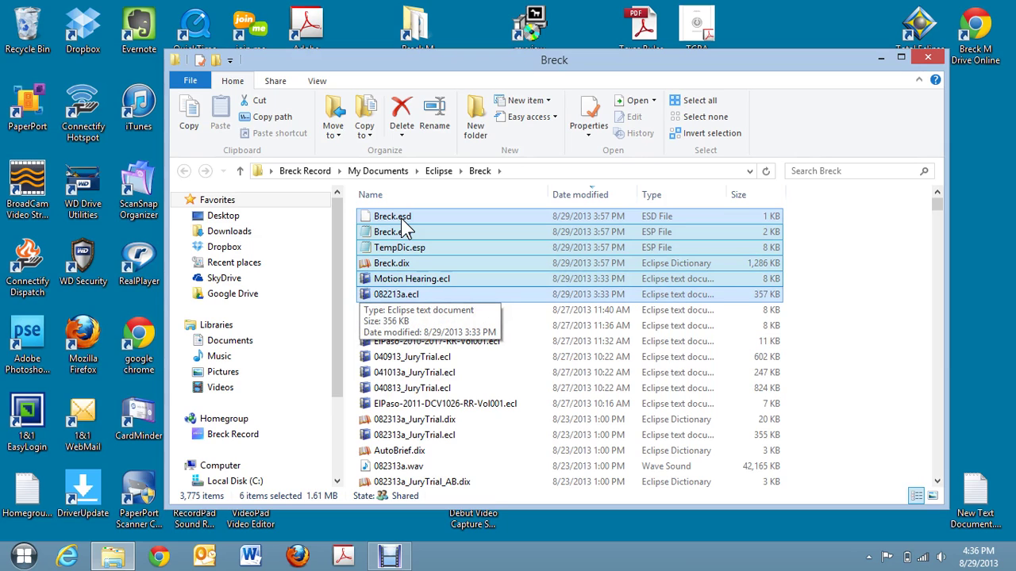
# Step: Send the selected files to the G Drive Eclipse folder, replacing the files with the same names there
pyautogui.rightClick(464, 250)
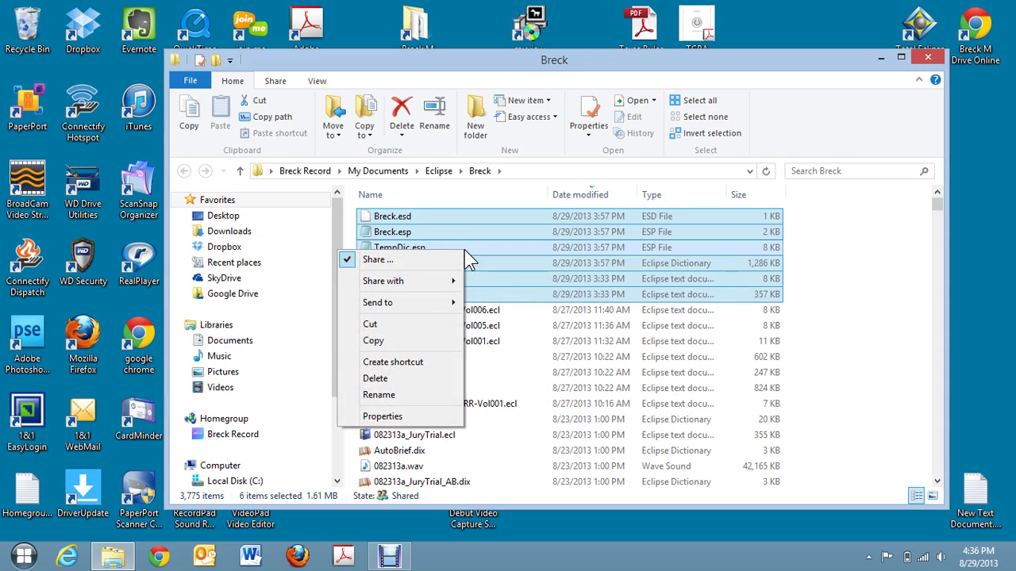
pyautogui.moveTo(383, 304)
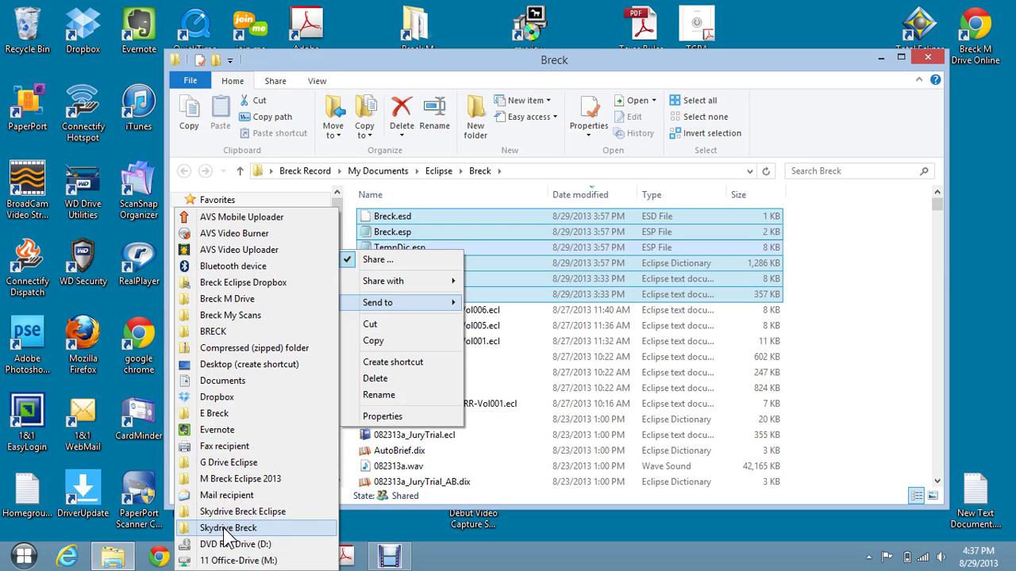
pyautogui.click(229, 465)
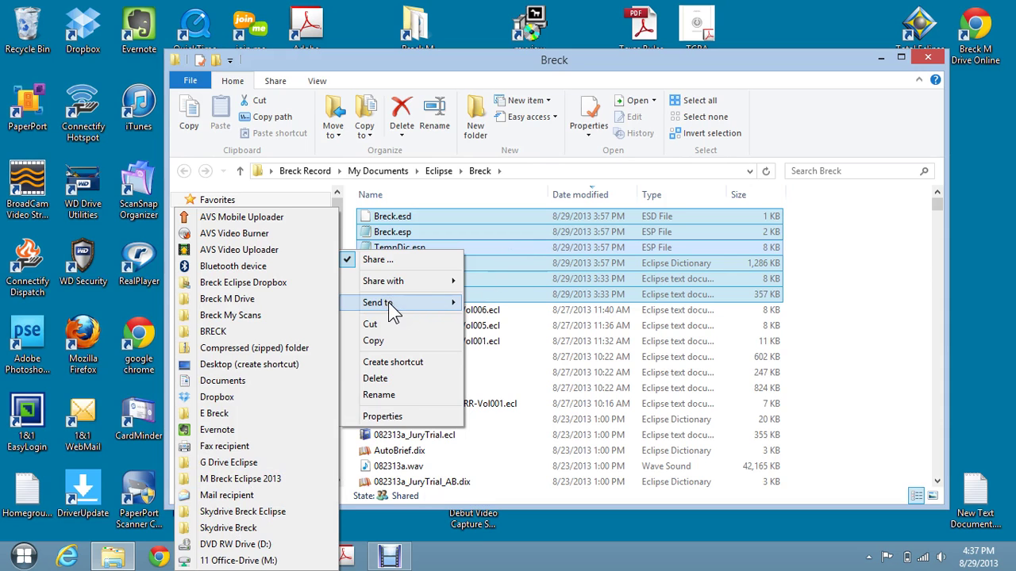
pyautogui.click(219, 463)
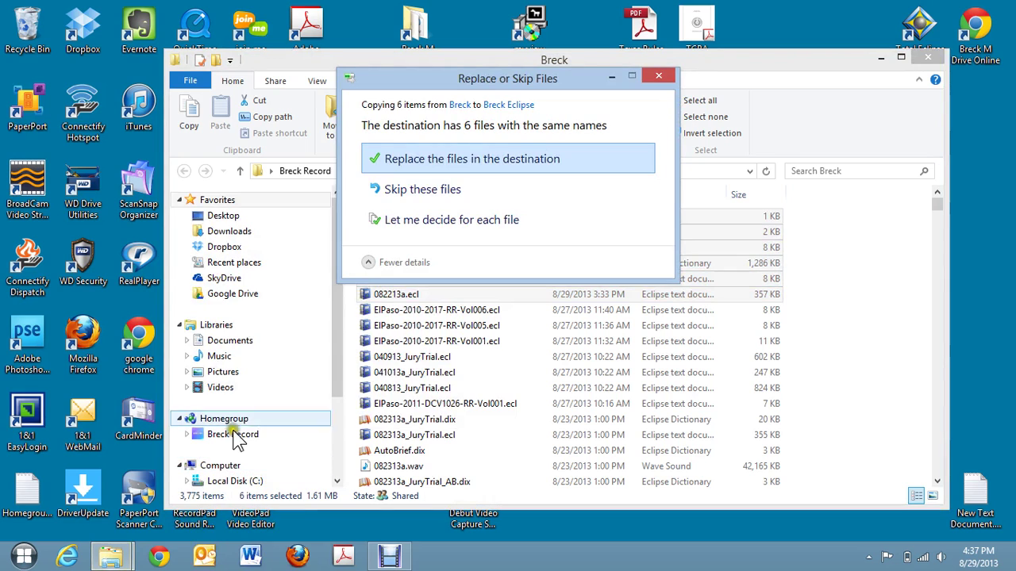
pyautogui.click(489, 162)
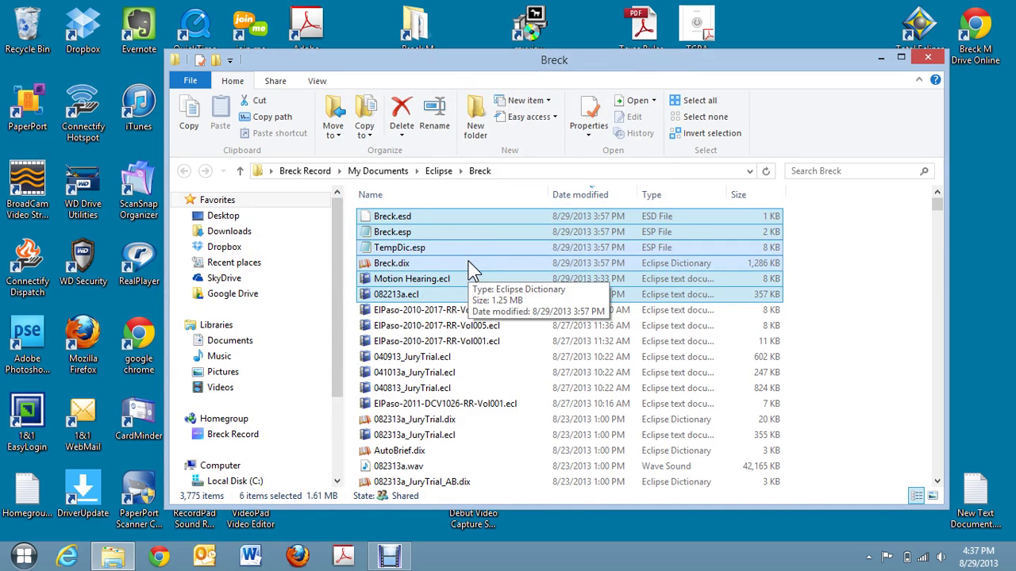
# Step: Send the same selected files to the SkyDrive Eclipse folder, replacing the files with the same names there
pyautogui.rightClick(468, 264)
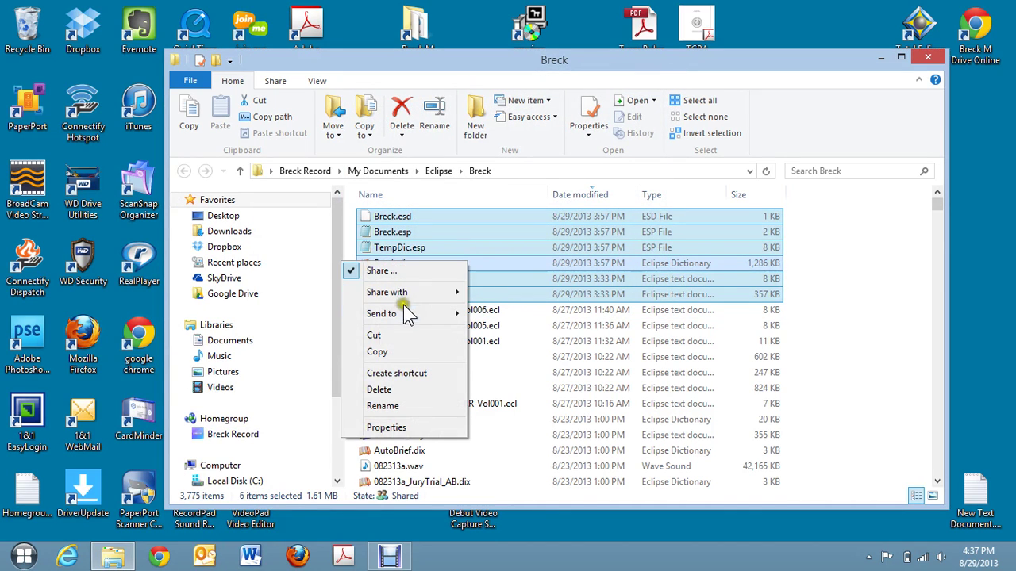
pyautogui.moveTo(405, 314)
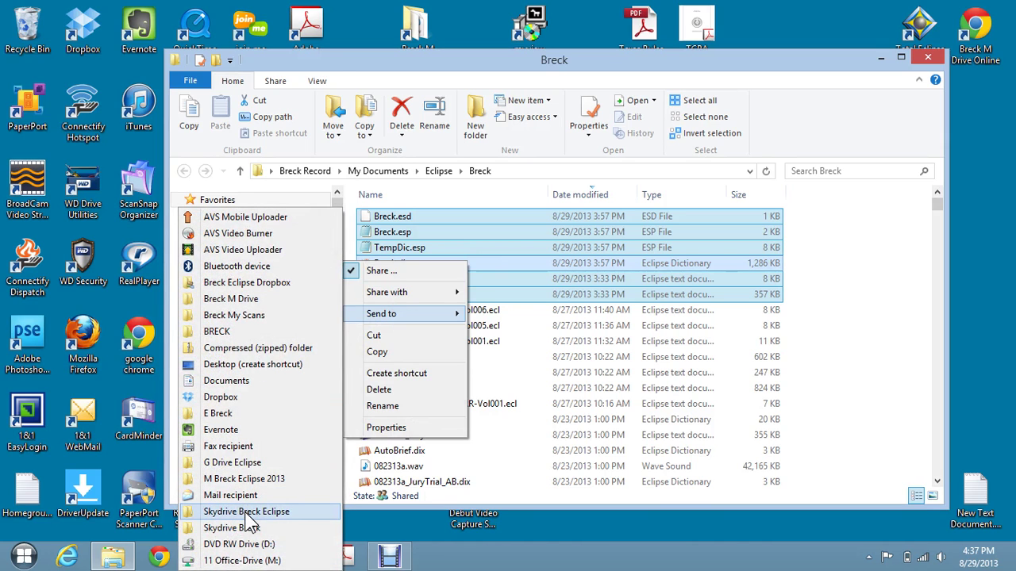
pyautogui.click(246, 511)
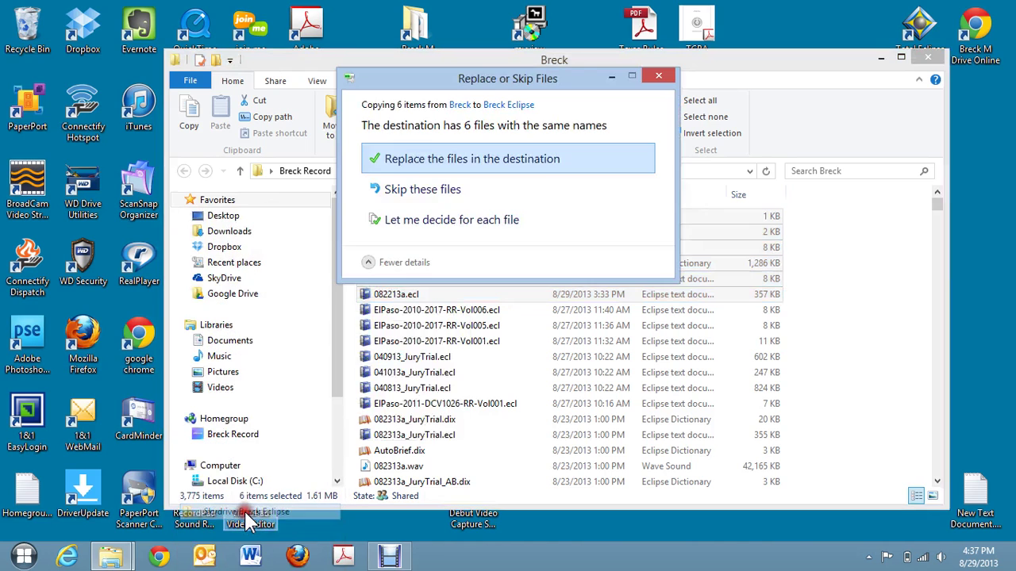
pyautogui.click(448, 159)
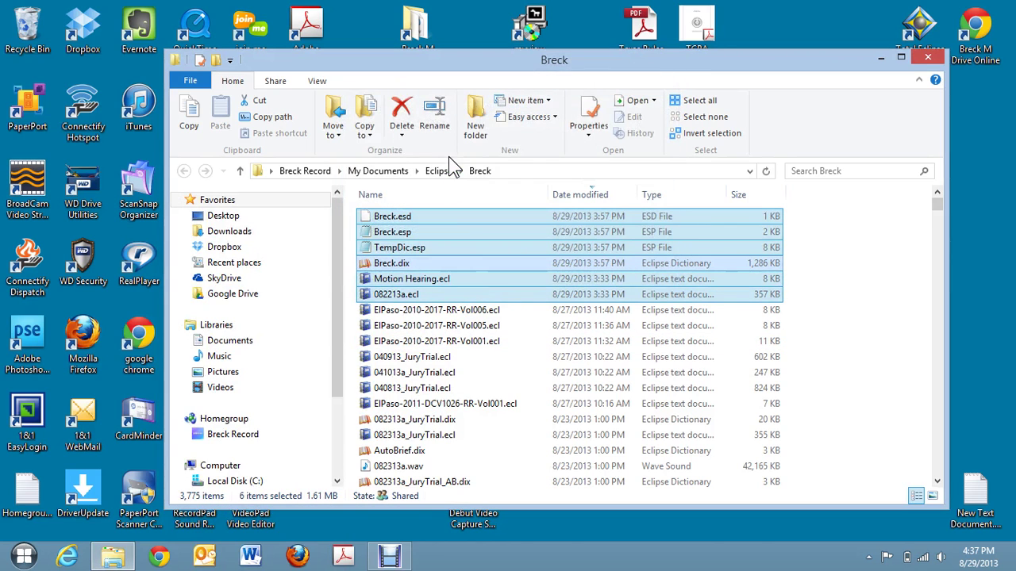
pyautogui.moveTo(434, 261); pyautogui.dragTo(484, 252)
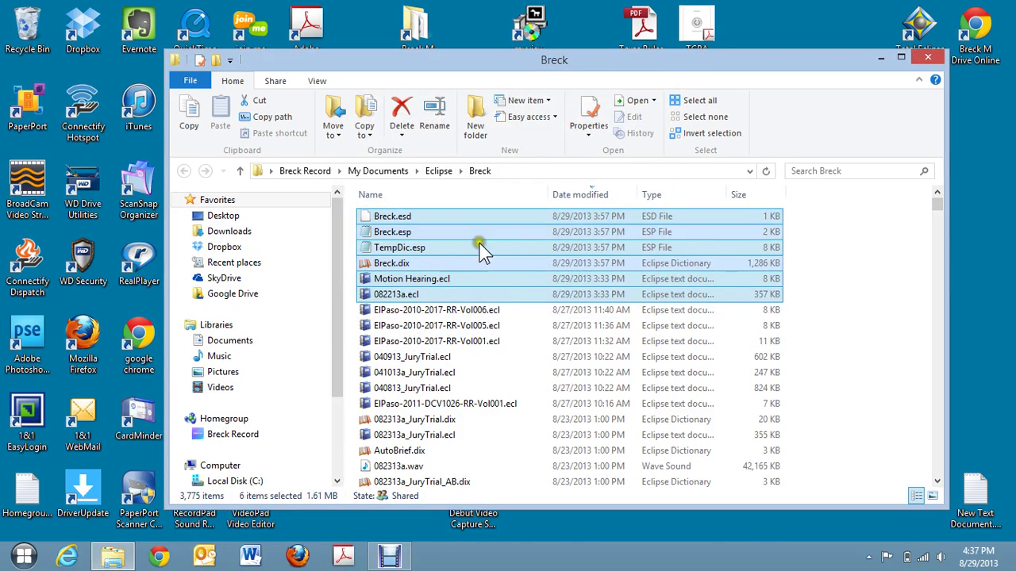
# Step: Close the Eclipse user folder, show the SendTo folder's full path as text, and move the SendTo window aside
pyautogui.click(933, 57)
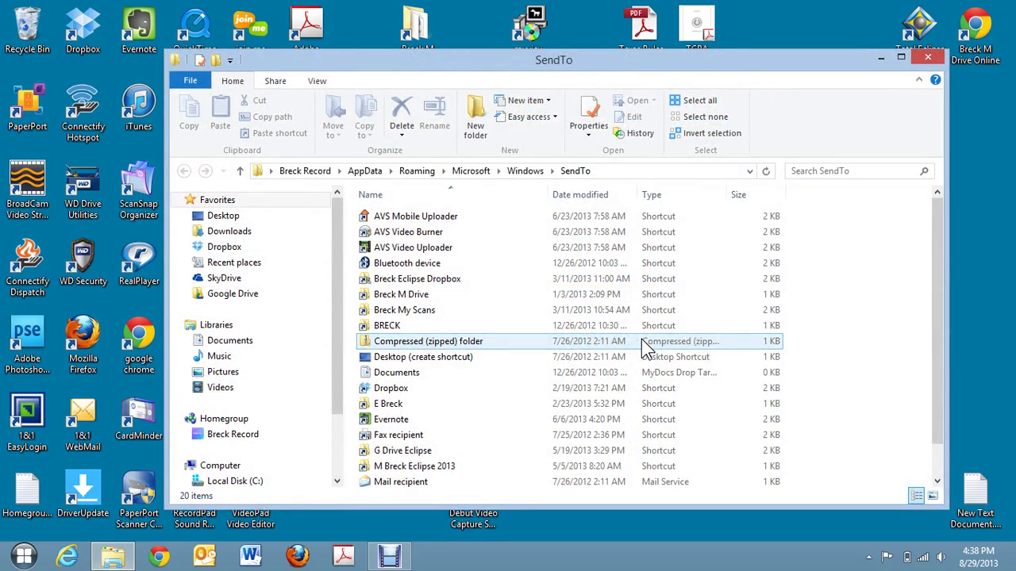
pyautogui.click(604, 173)
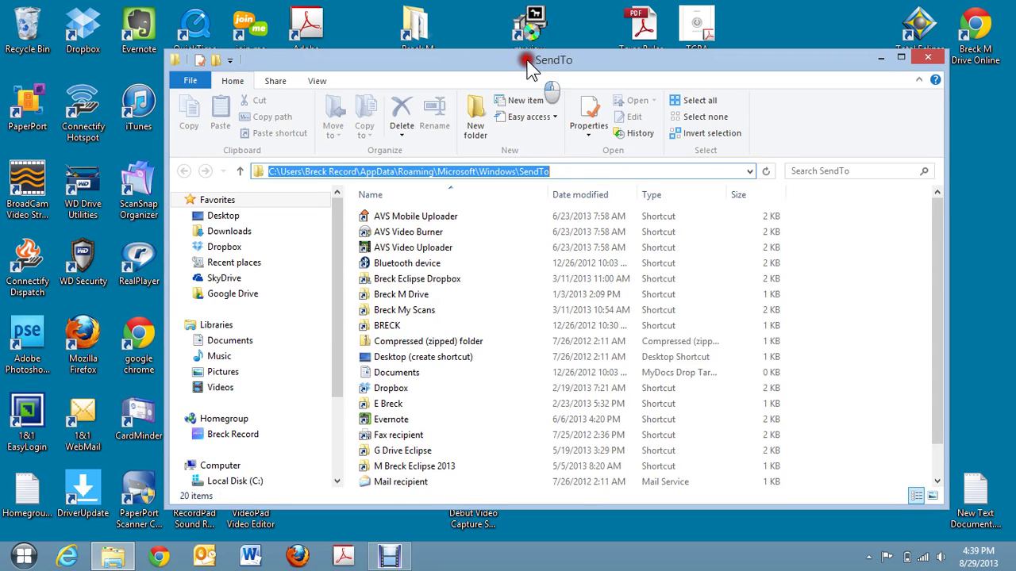
pyautogui.moveTo(532, 63); pyautogui.dragTo(647, 41)
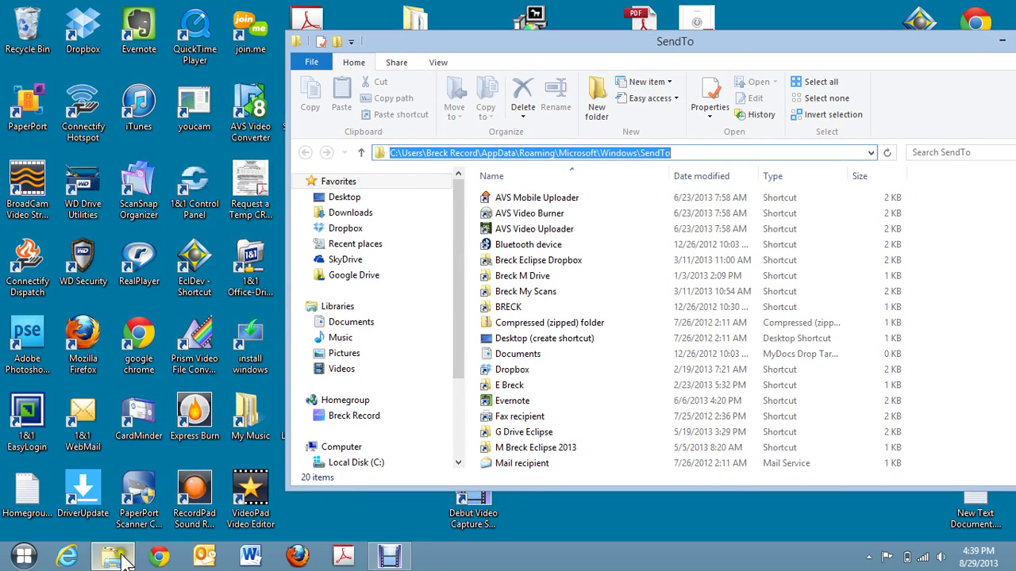
# Step: Minimize and restore the SendTo window, and close it to return to the desktop
pyautogui.moveTo(117, 560)
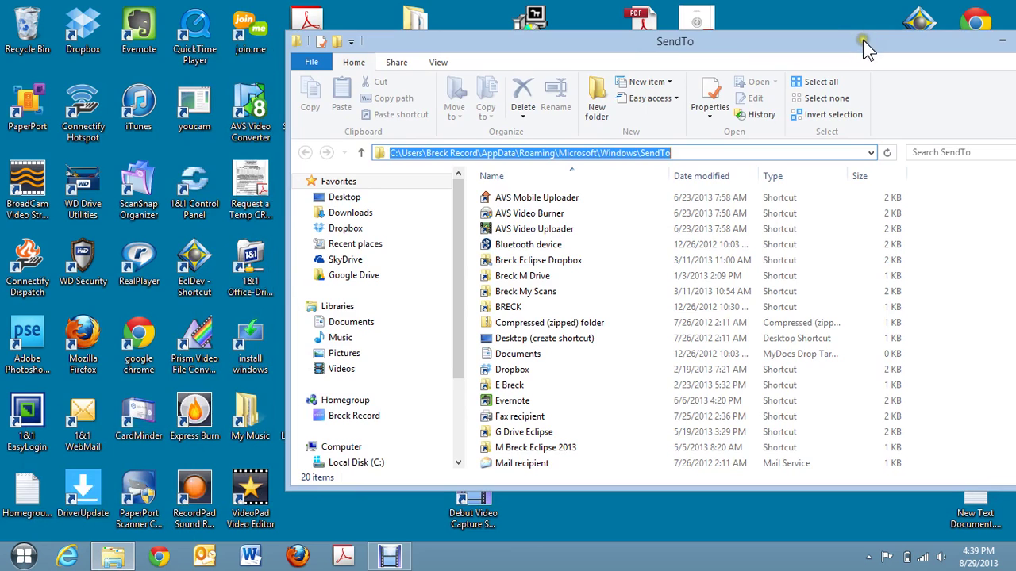
pyautogui.moveTo(863, 39); pyautogui.dragTo(816, 49)
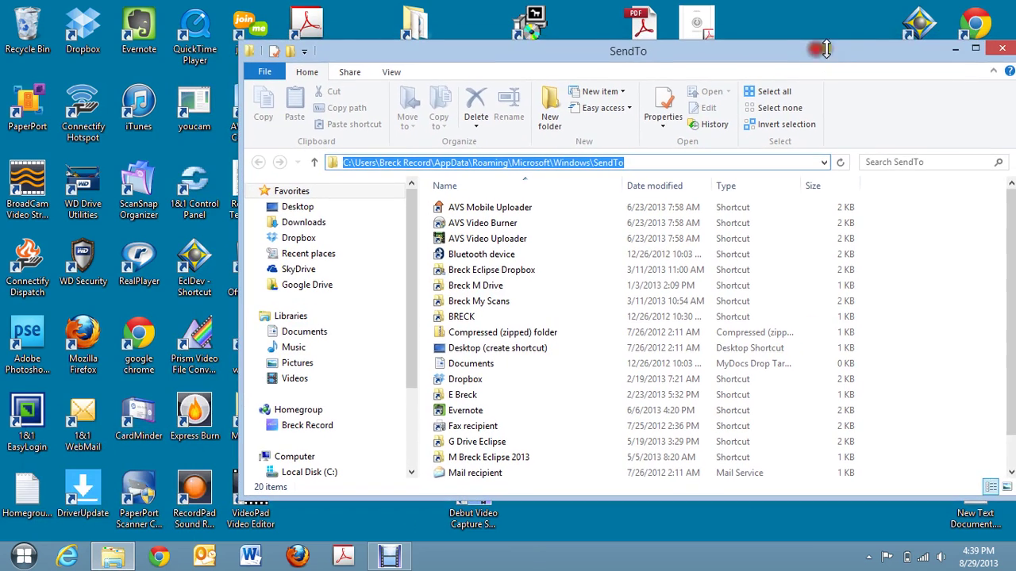
pyautogui.click(957, 48)
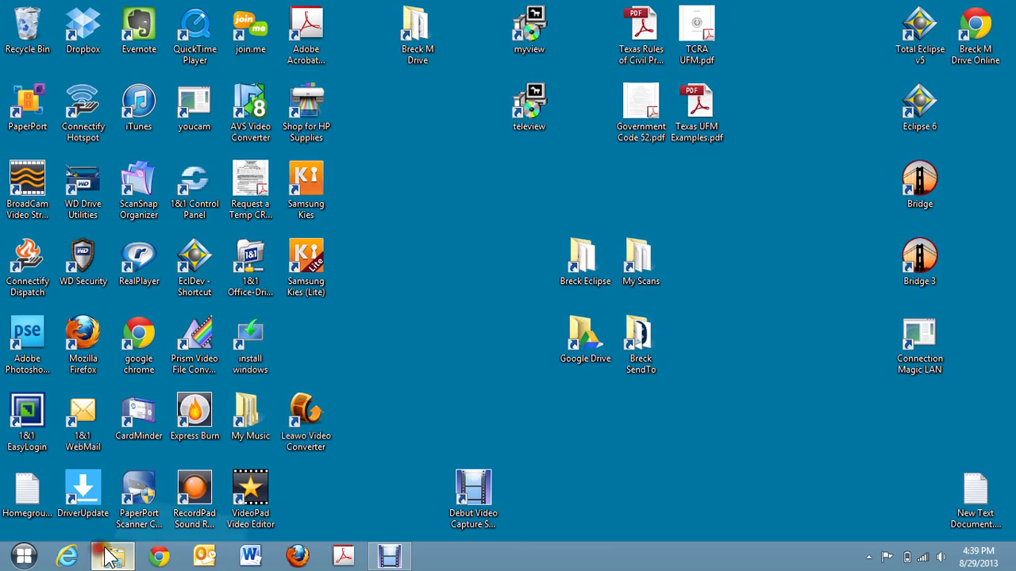
pyautogui.click(109, 556)
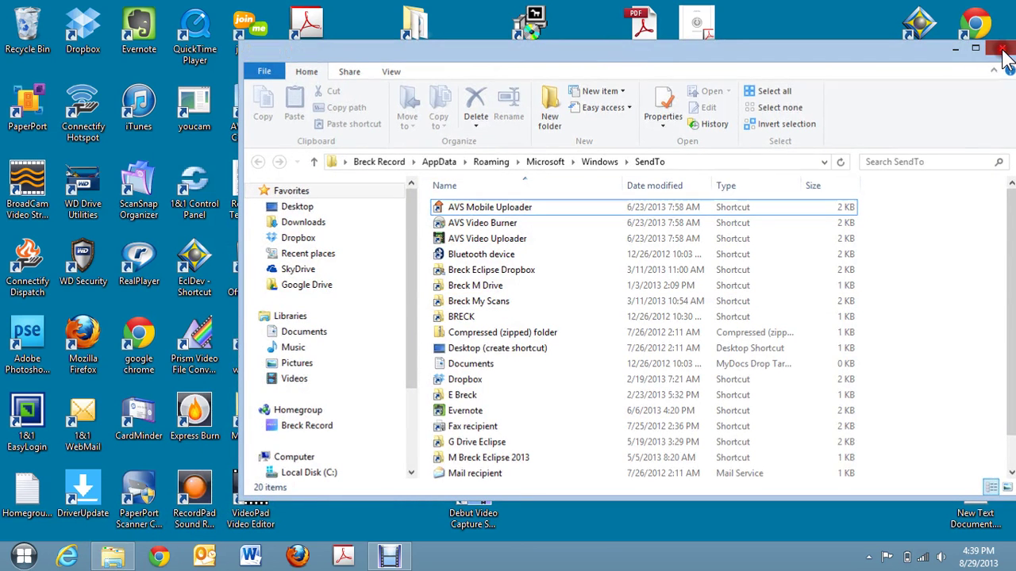
pyautogui.click(1004, 52)
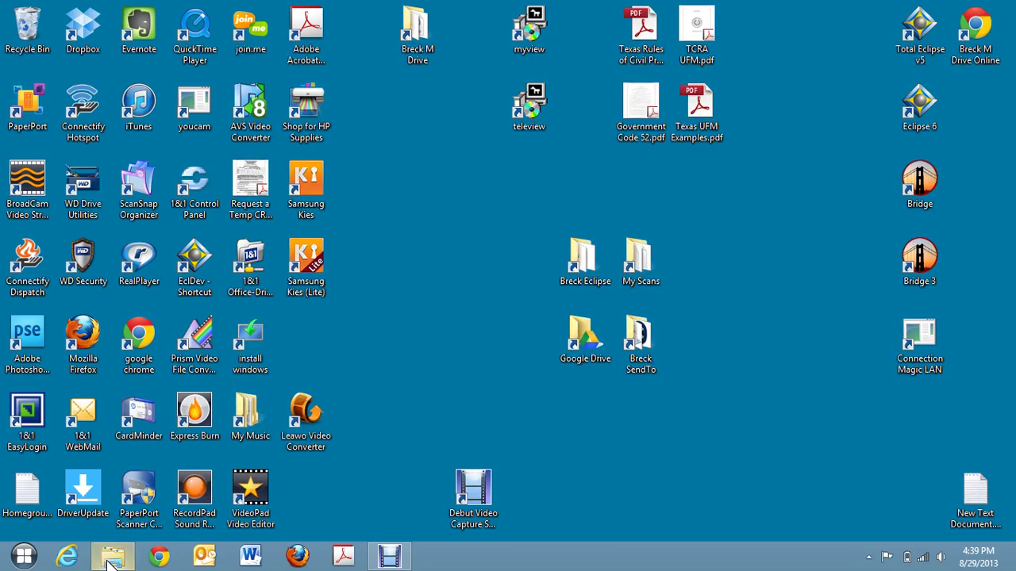
# Step: Open a new File Explorer window and browse Local Disk (C:) through Users and the current user's profile folder to AppData
pyautogui.click(109, 558)
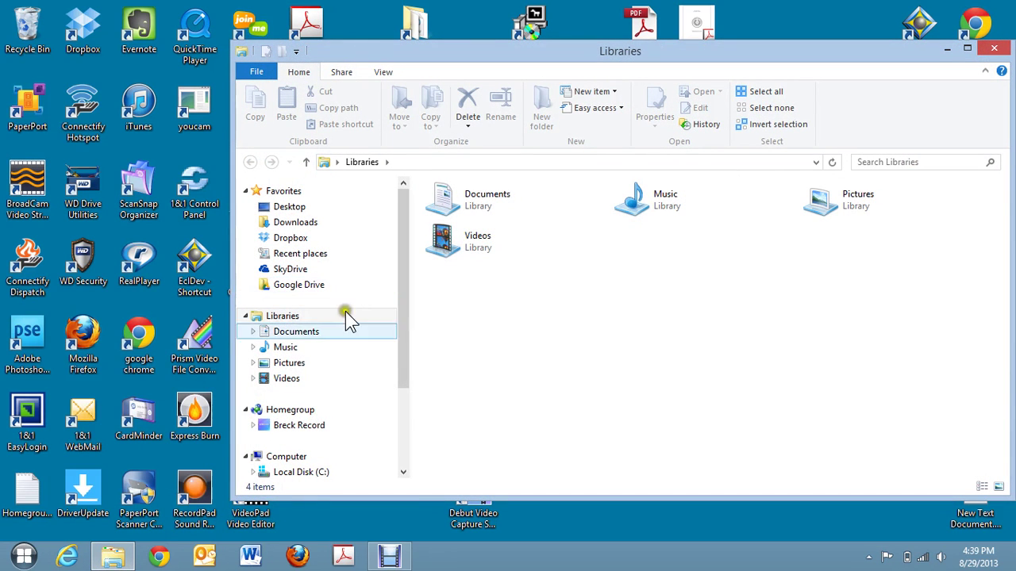
pyautogui.click(288, 477)
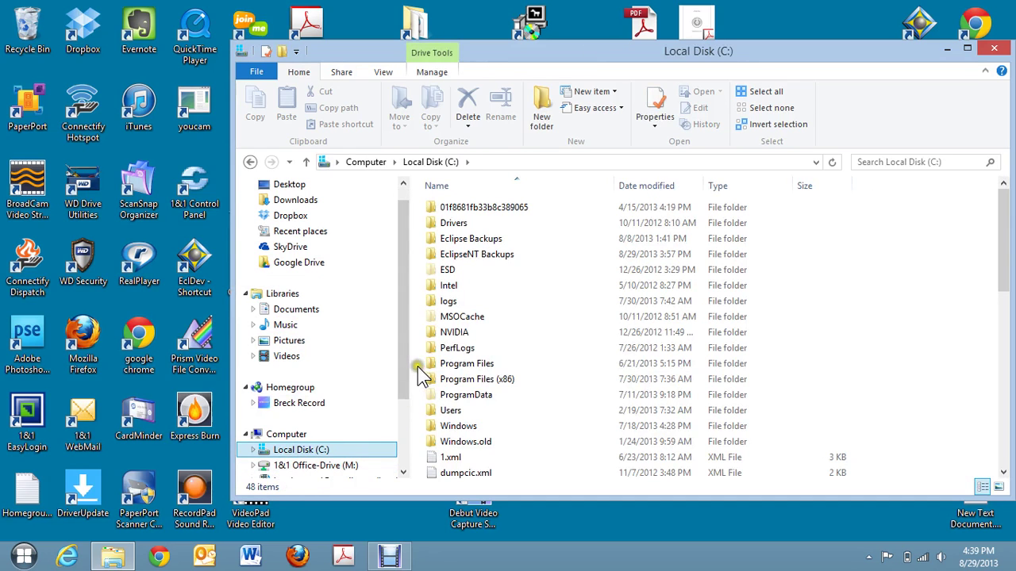
pyautogui.doubleClick(447, 415)
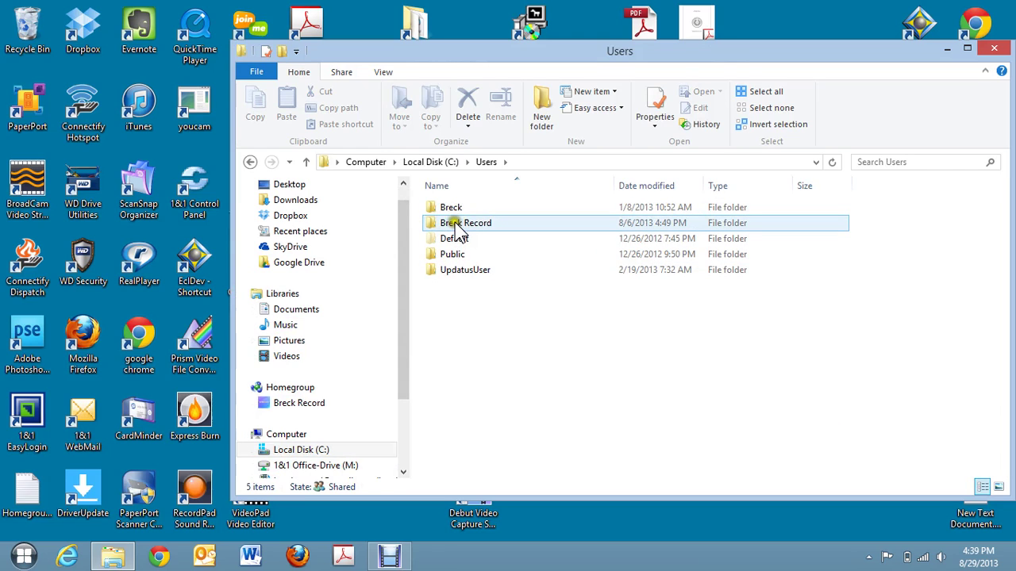
pyautogui.doubleClick(455, 224)
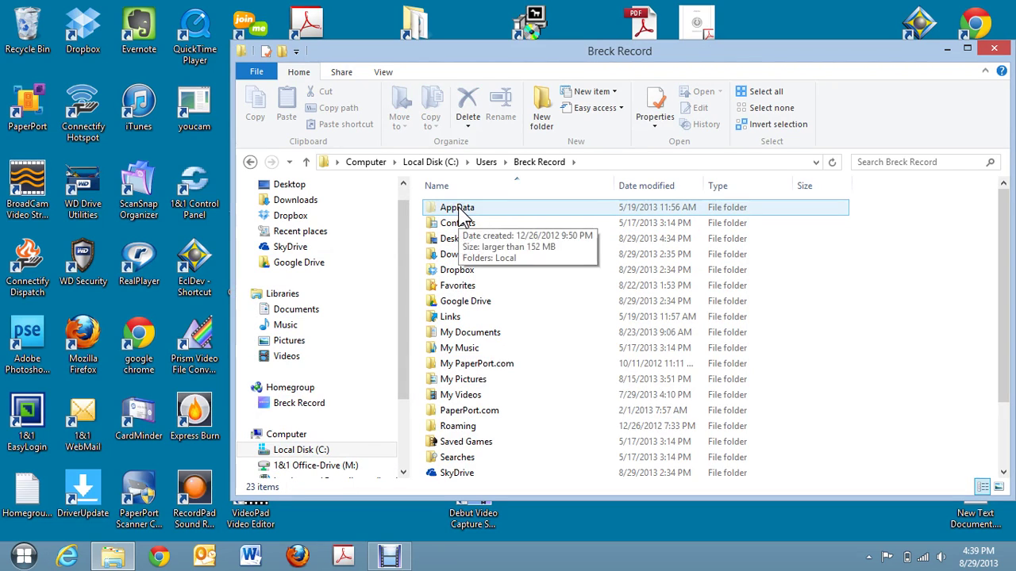
pyautogui.doubleClick(462, 213)
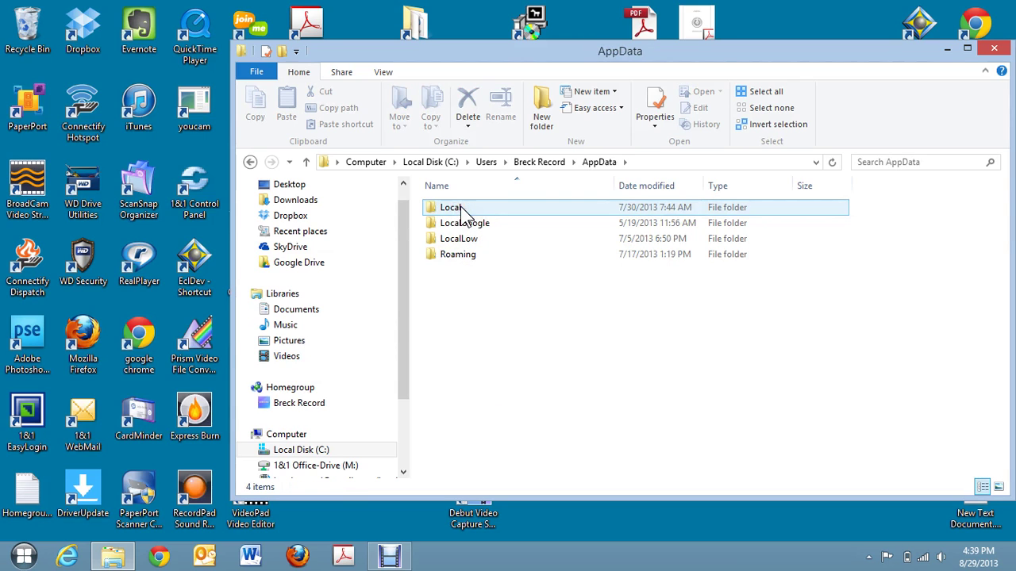
# Step: Browse from AppData through Roaming, Microsoft and Windows into the SendTo folder, and reposition its window on the desktop
pyautogui.click(453, 256)
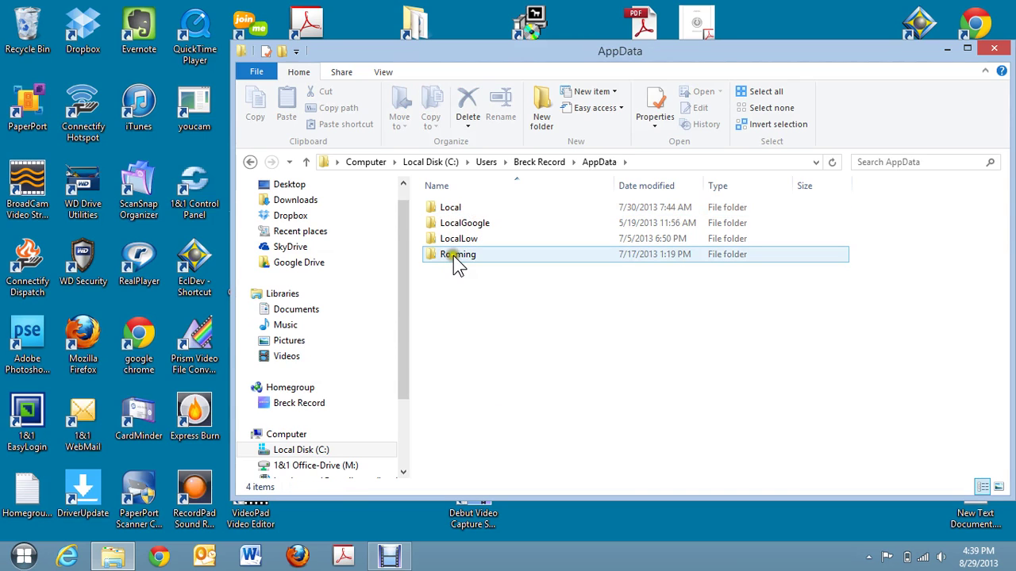
pyautogui.doubleClick(458, 261)
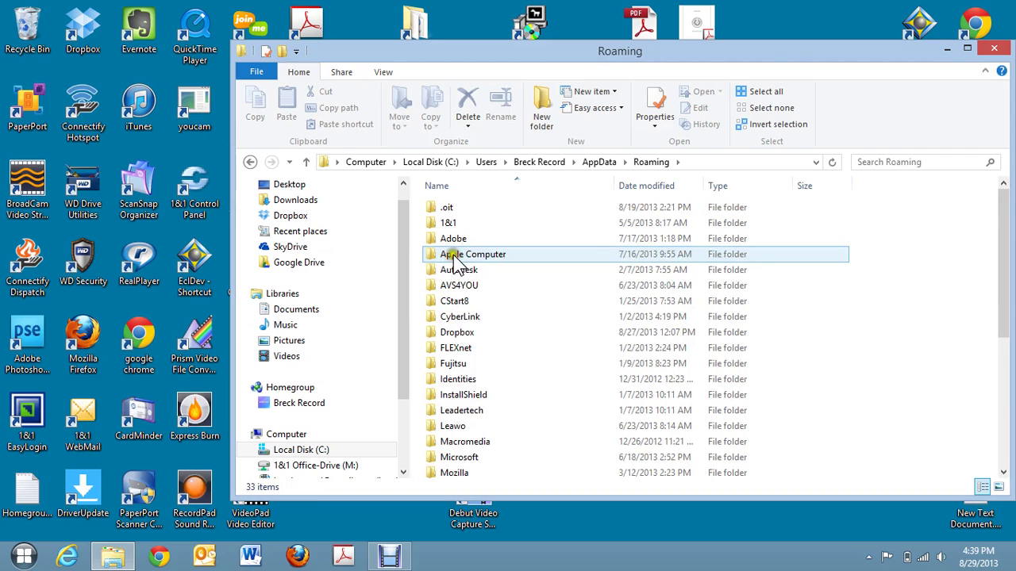
pyautogui.click(522, 318)
pyautogui.scroll(-2, 501, 336)
pyautogui.click(498, 376)
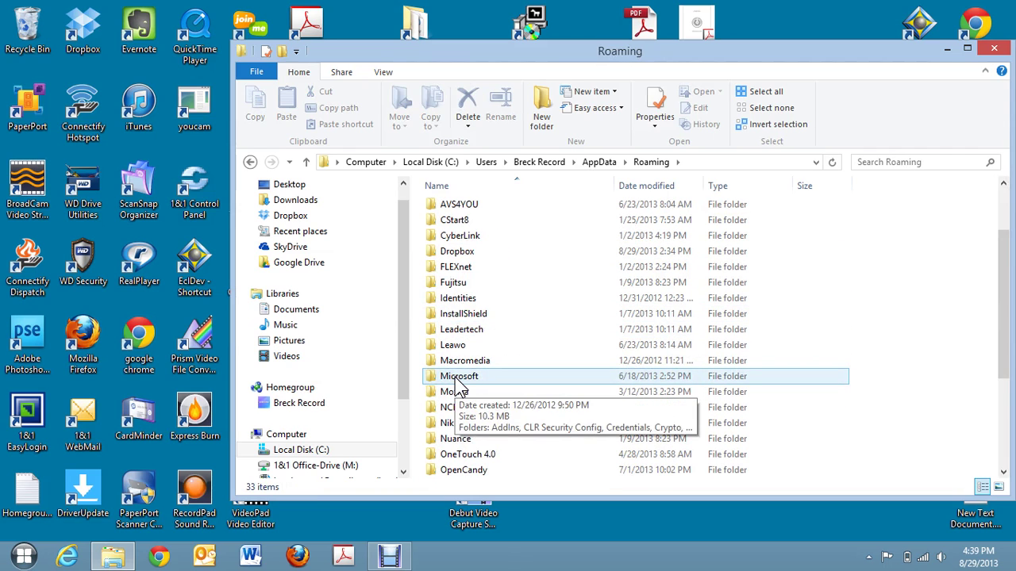
pyautogui.doubleClick(458, 378)
pyautogui.scroll(-5, 524, 389)
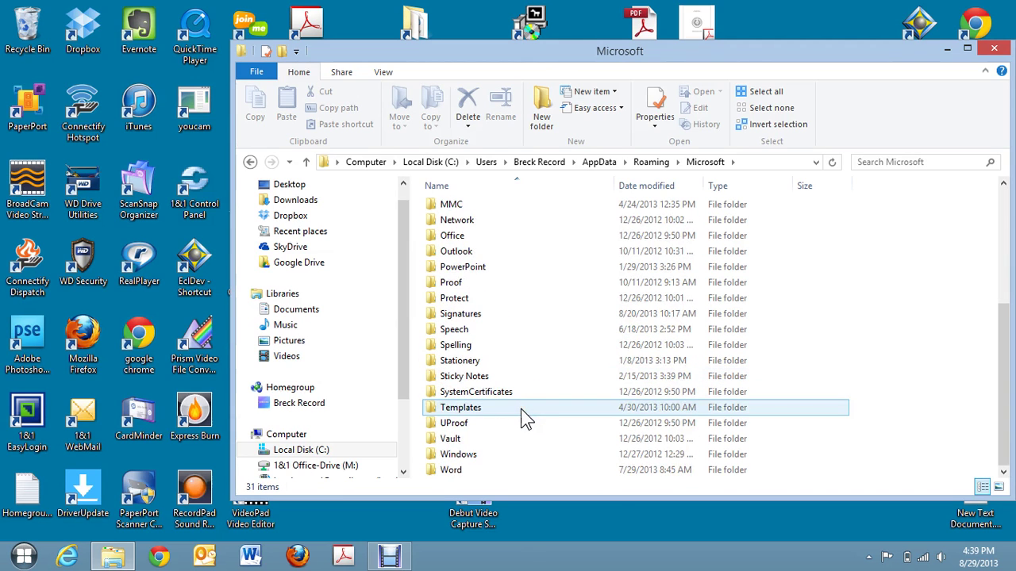
pyautogui.click(448, 456)
pyautogui.doubleClick(449, 459)
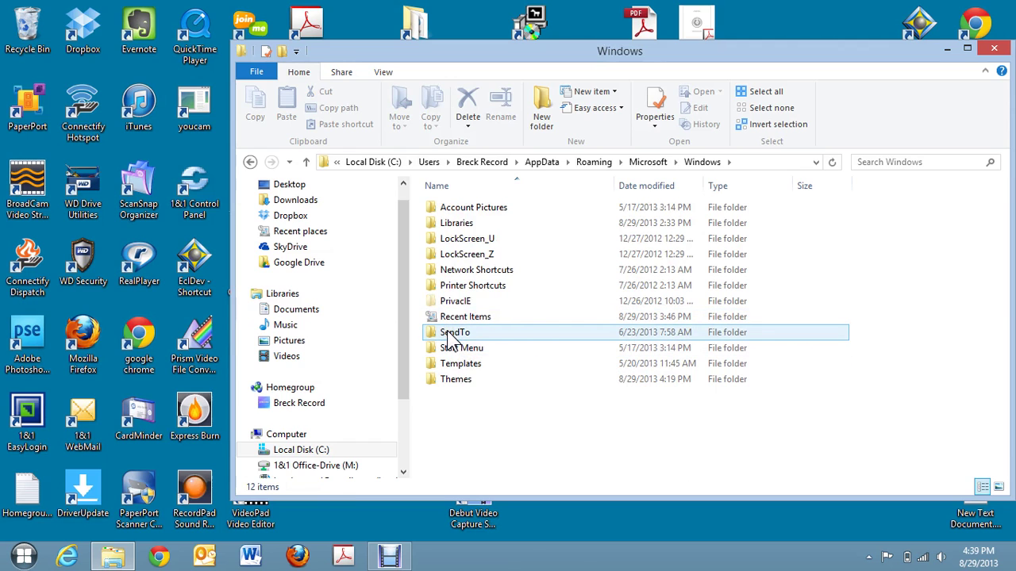
pyautogui.doubleClick(447, 334)
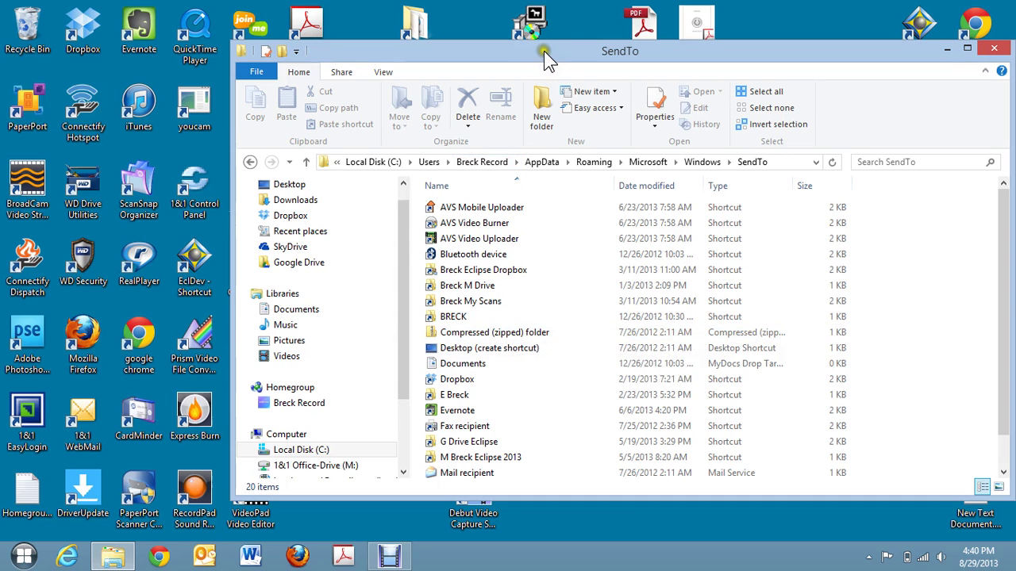
pyautogui.moveTo(544, 51); pyautogui.dragTo(431, 60)
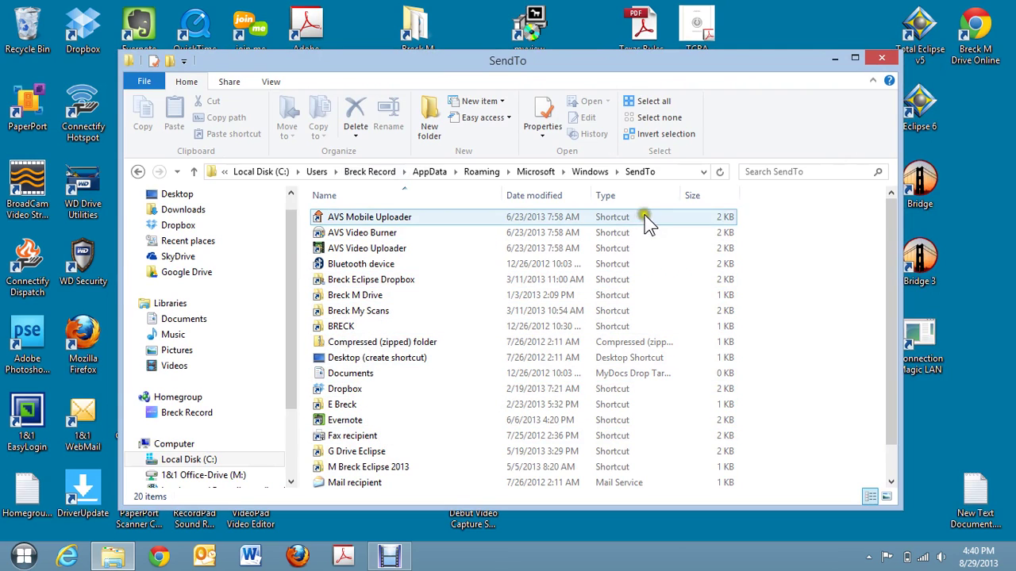
# Step: Copy the SendTo folder's full path as text and minimize its window to reach the desktop
pyautogui.click(673, 171)
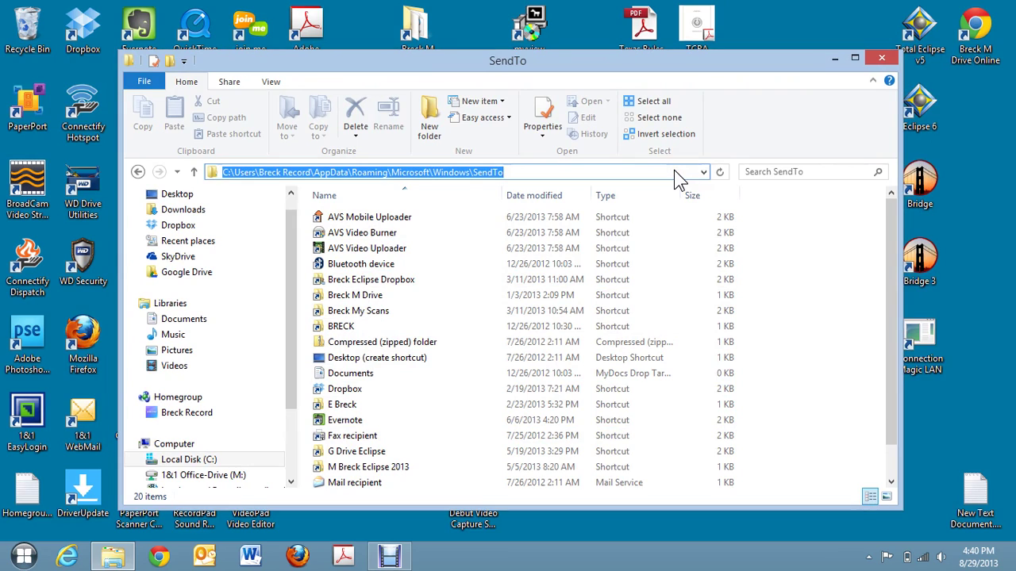
pyautogui.rightClick(415, 173)
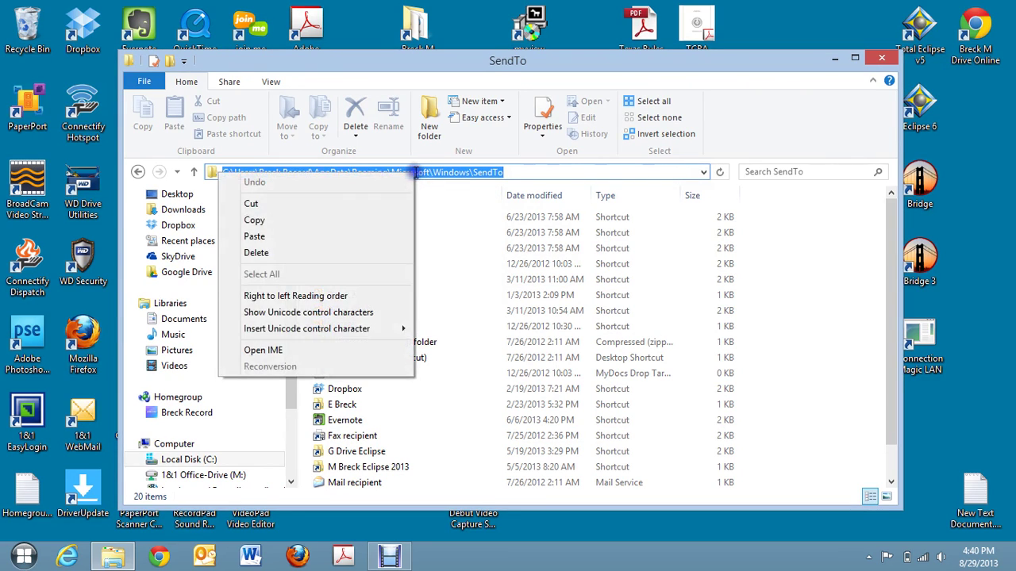
pyautogui.click(255, 221)
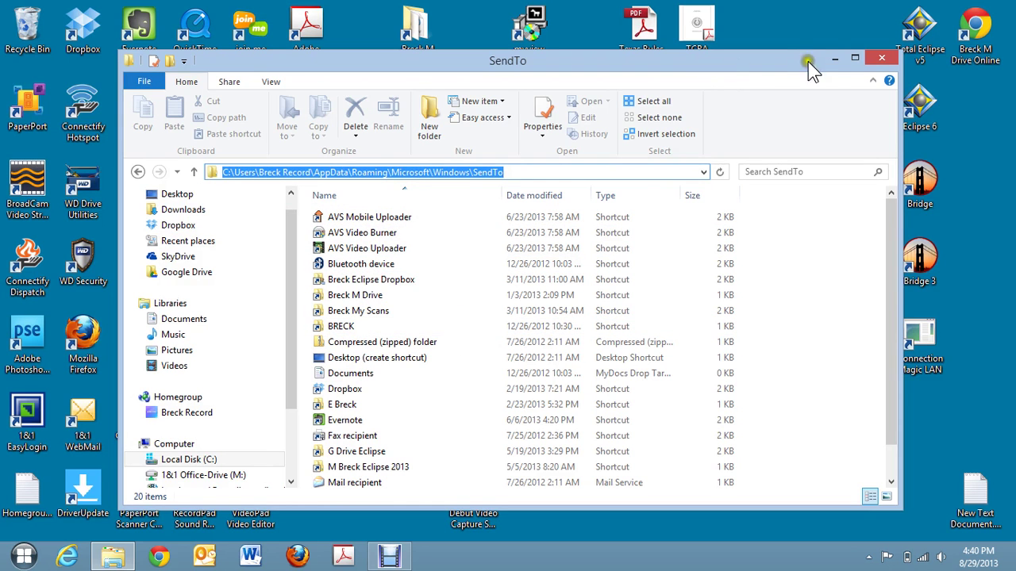
pyautogui.click(834, 59)
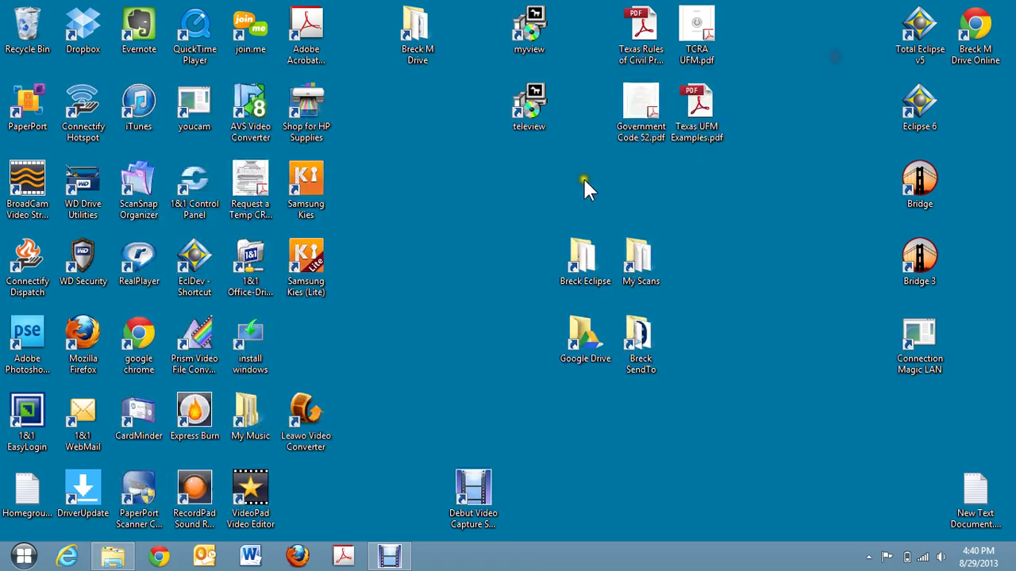
# Step: Start a desktop shortcut using the copied SendTo folder path as its location, continue to the naming page, and cancel it
pyautogui.rightClick(408, 196)
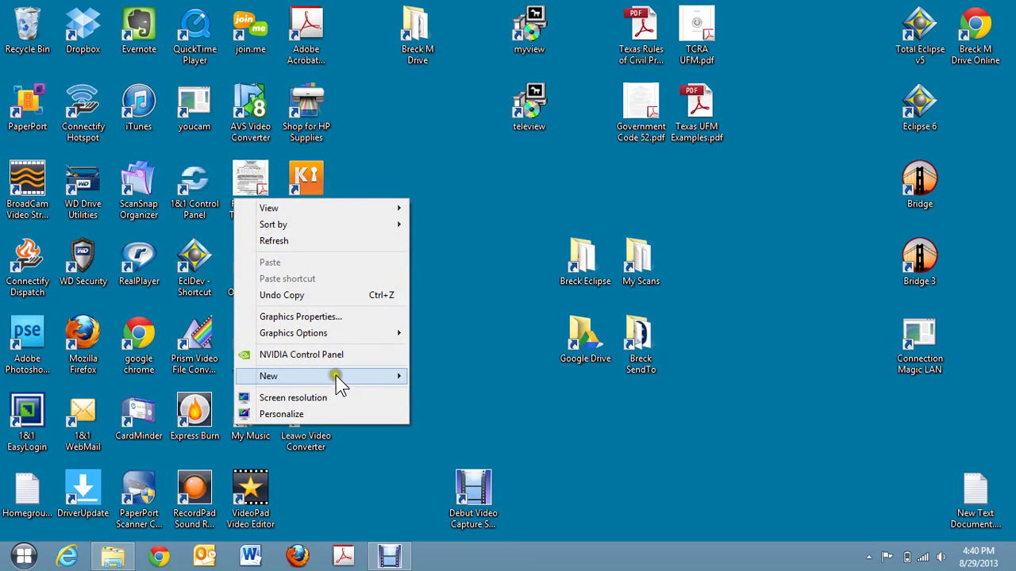
pyautogui.moveTo(335, 380)
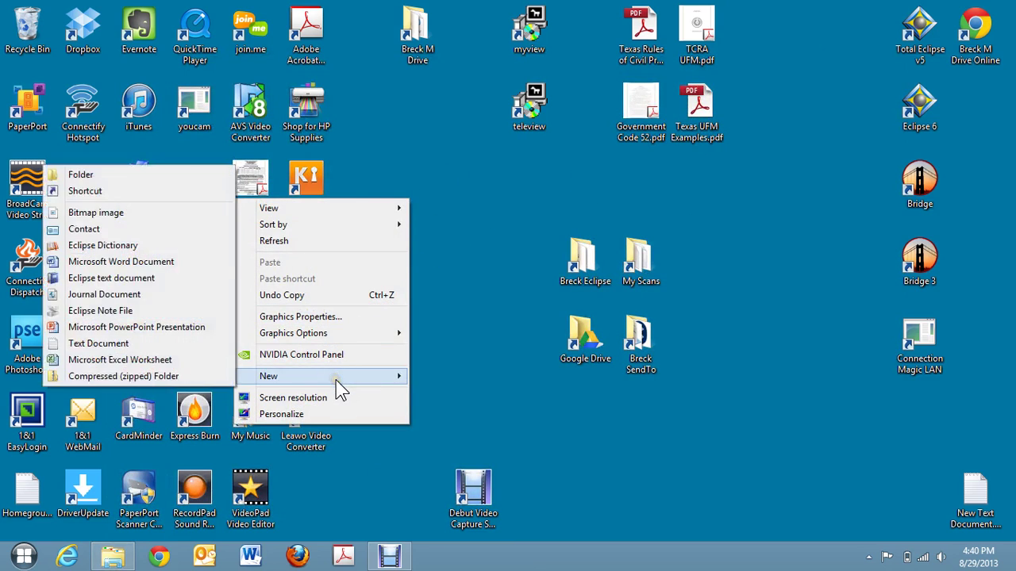
pyautogui.click(76, 190)
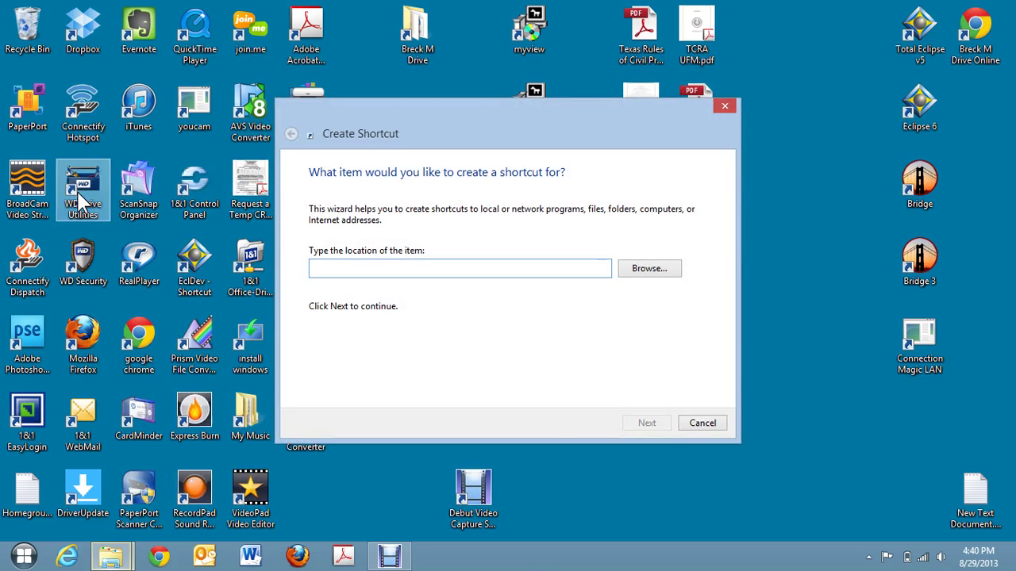
pyautogui.rightClick(340, 271)
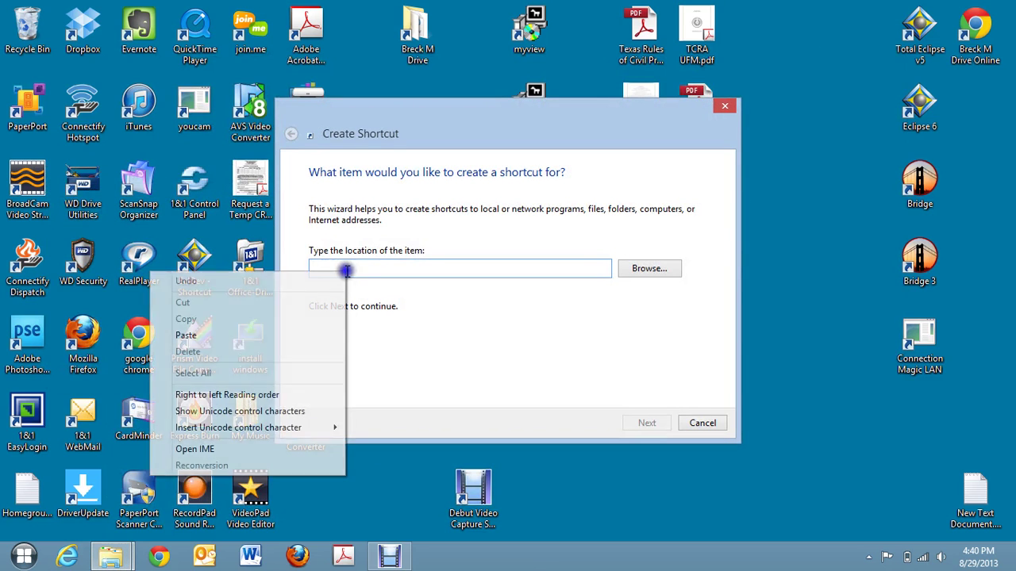
pyautogui.click(208, 334)
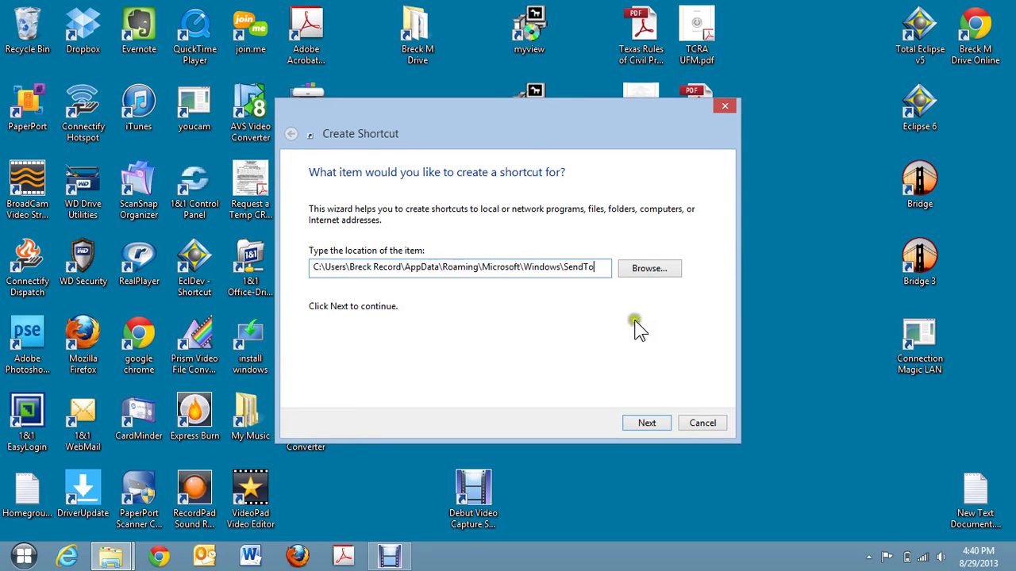
pyautogui.click(643, 423)
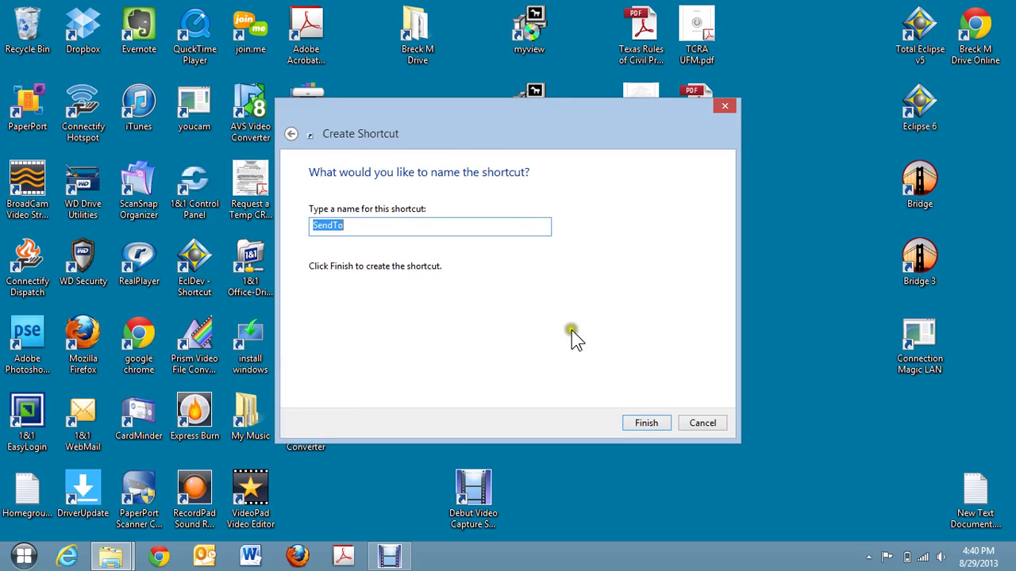
pyautogui.click(707, 424)
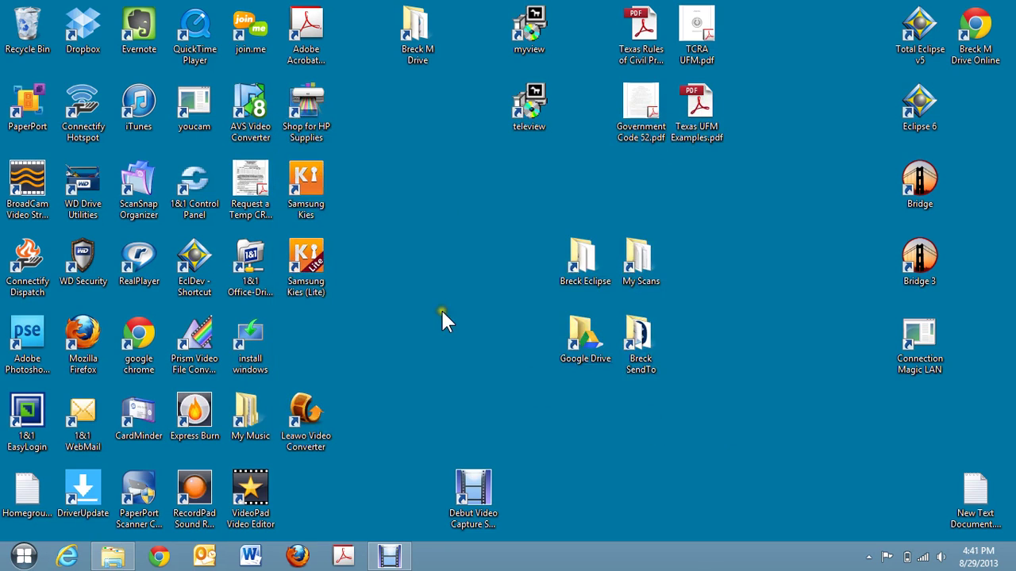
# Step: Open the SendTo folder from its existing desktop shortcut and examine the cloud destinations near the end of the list
pyautogui.doubleClick(642, 339)
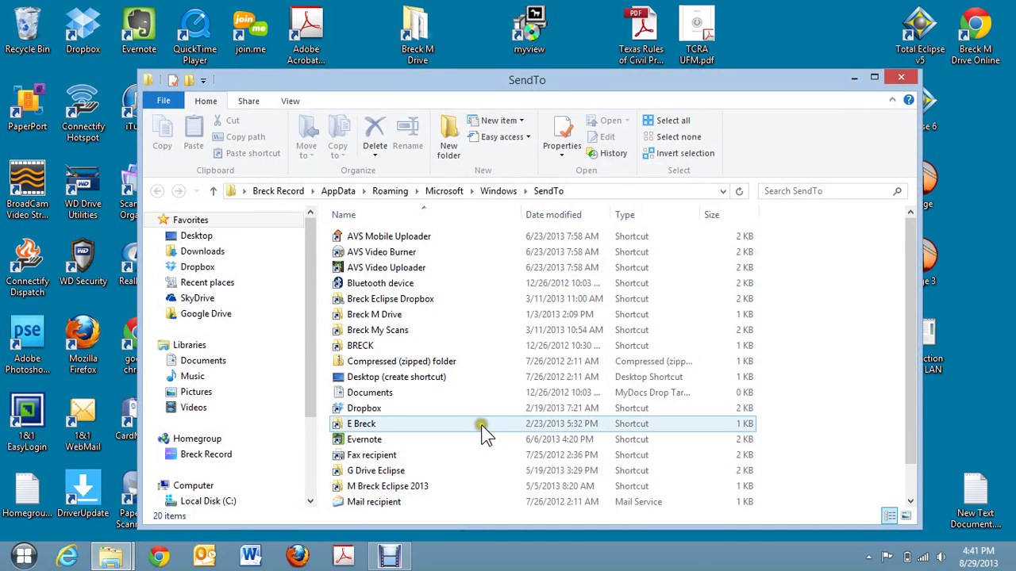
pyautogui.scroll(-1, 481, 425)
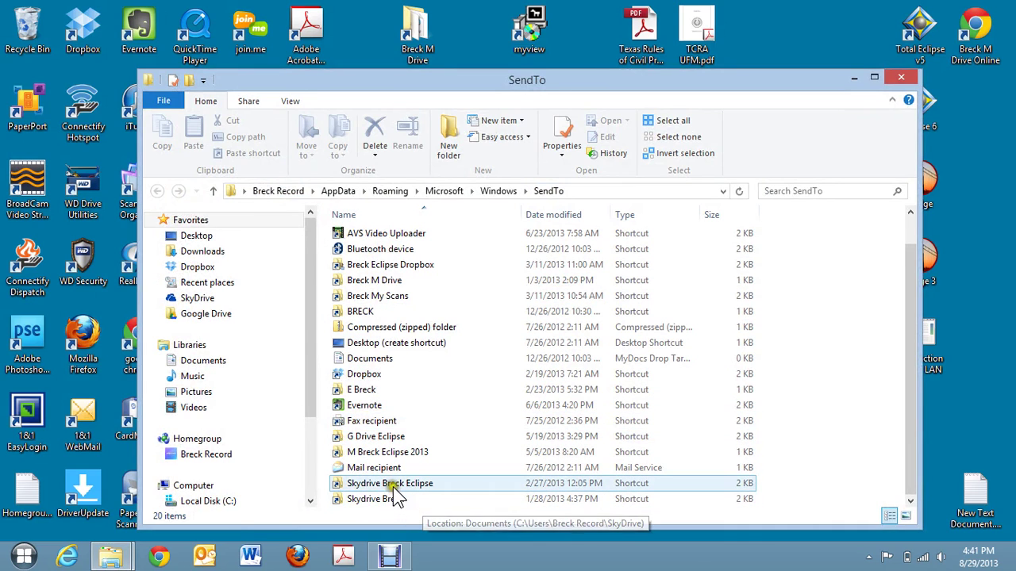
pyautogui.click(383, 489)
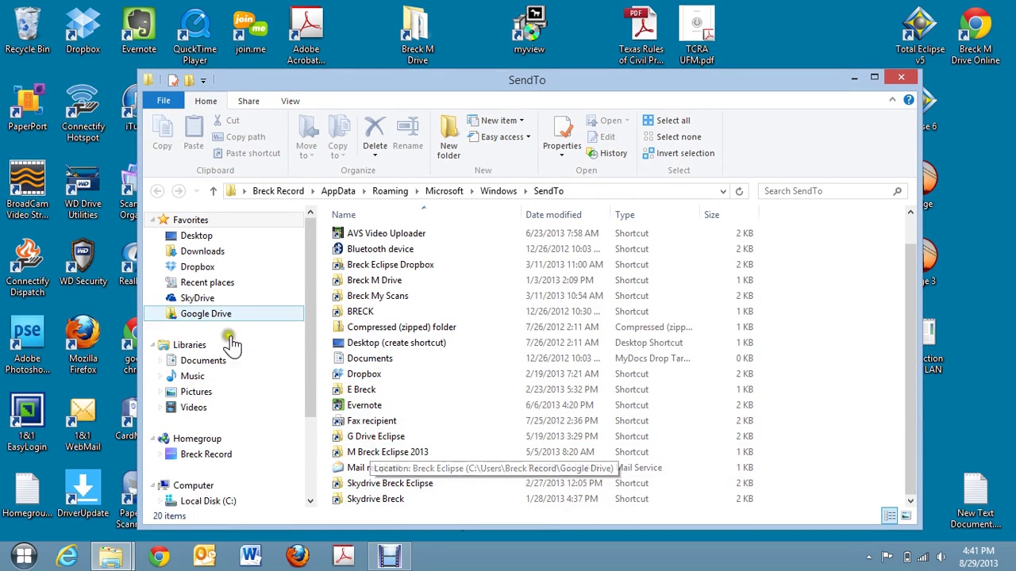
# Step: Switch to the Google Drive folder and open the Eclipse backup folder inside it
pyautogui.click(197, 305)
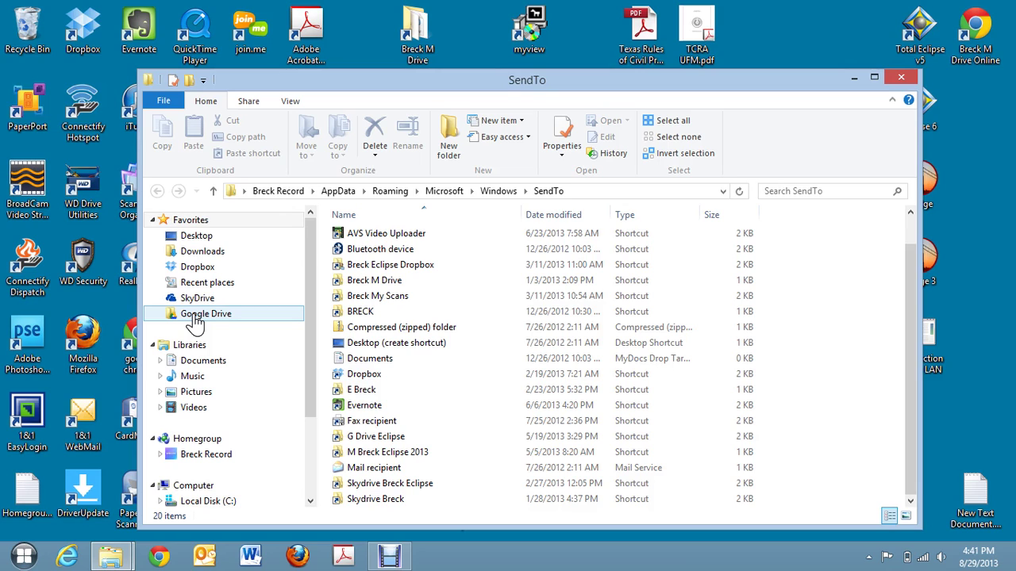
pyautogui.moveTo(194, 324)
pyautogui.mouseDown()
pyautogui.moveTo(186, 297)
pyautogui.moveTo(205, 321)
pyautogui.mouseUp()
pyautogui.click(198, 317)
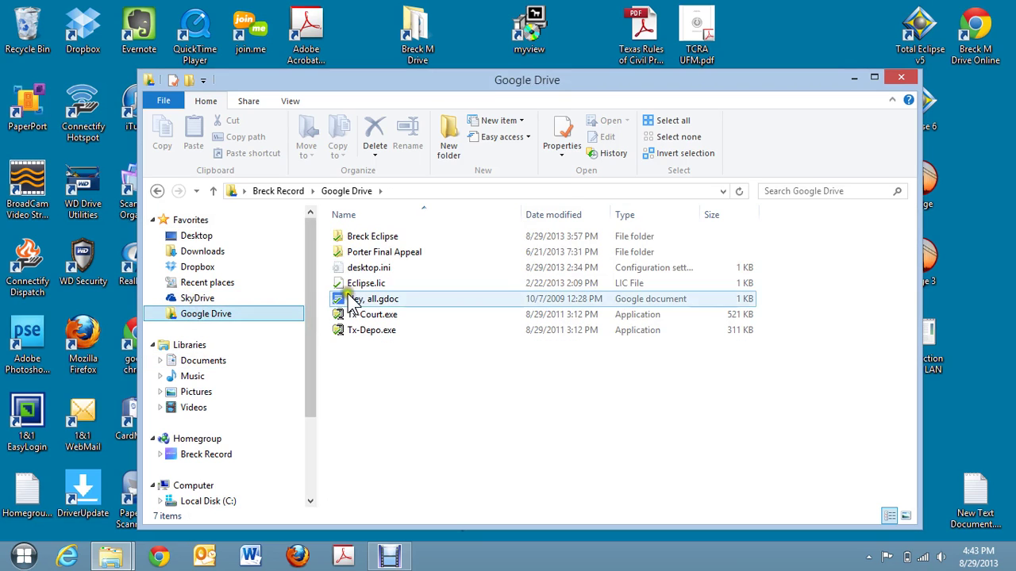
pyautogui.click(364, 238)
pyautogui.doubleClick(364, 238)
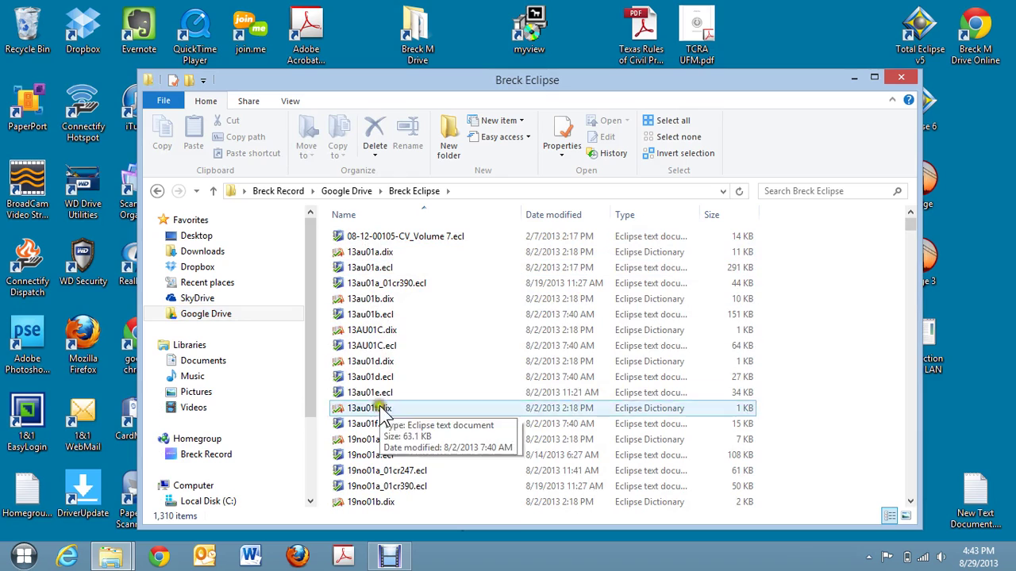
# Step: Copy the Google Drive Eclipse folder's full path as text, and move and narrow its window to uncover the SendTo desktop shortcut
pyautogui.click(459, 193)
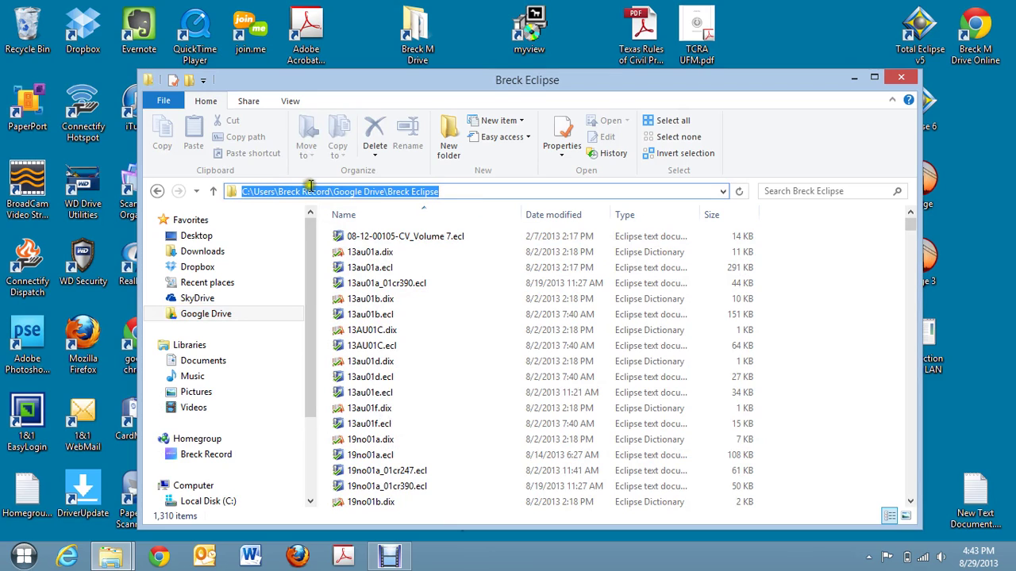
pyautogui.rightClick(443, 191)
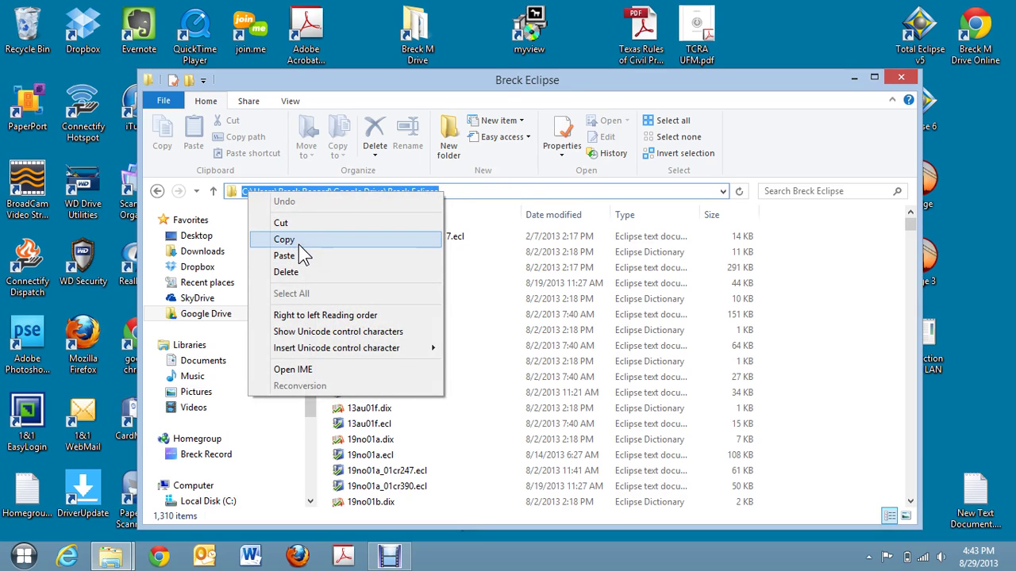
pyautogui.click(658, 78)
pyautogui.moveTo(658, 77); pyautogui.dragTo(519, 99)
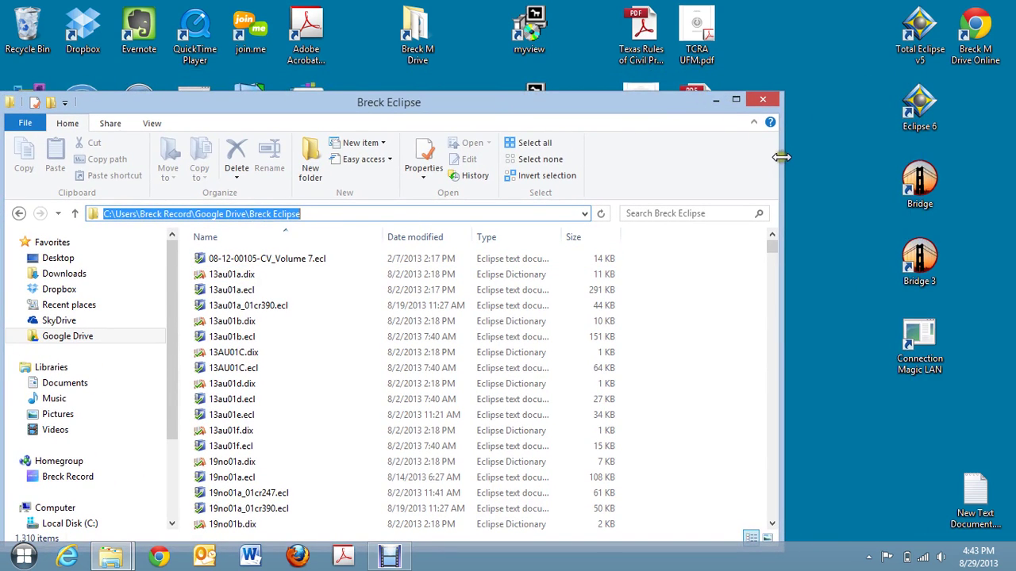
pyautogui.moveTo(781, 156); pyautogui.dragTo(601, 158)
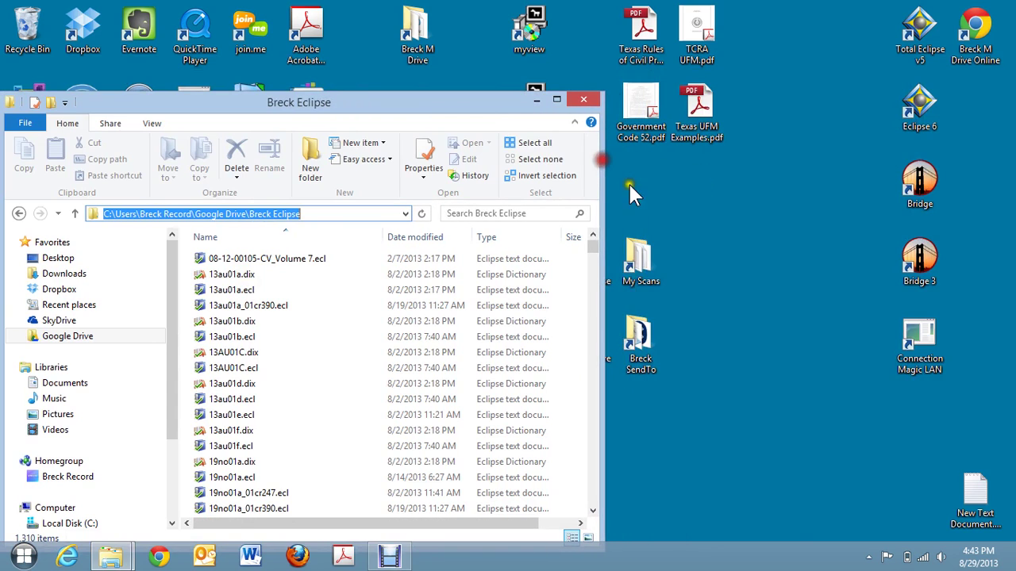
# Step: Open the SendTo folder from its desktop shortcut and place its window beside the Google Drive Eclipse folder
pyautogui.click(646, 310)
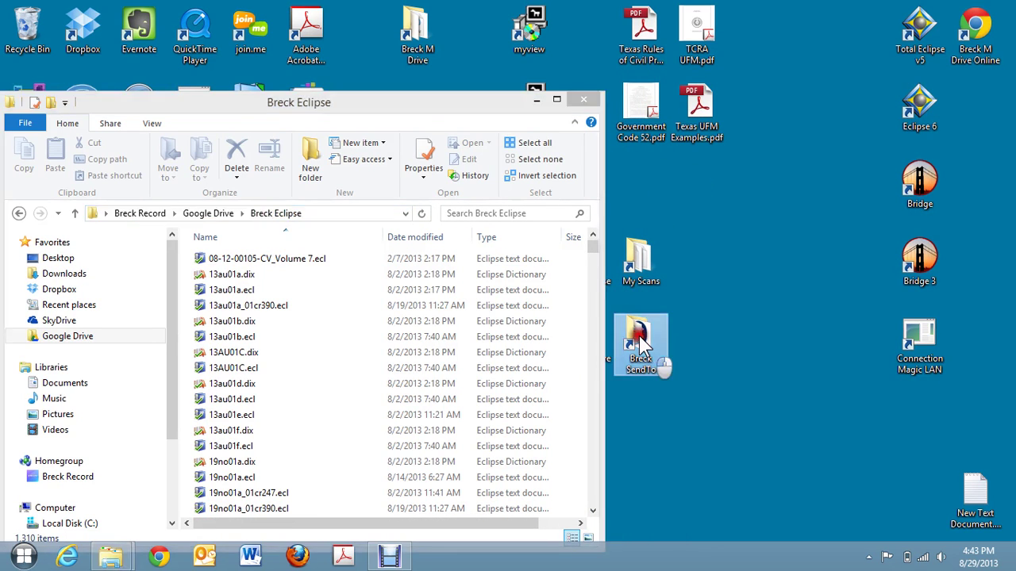
pyautogui.doubleClick(641, 343)
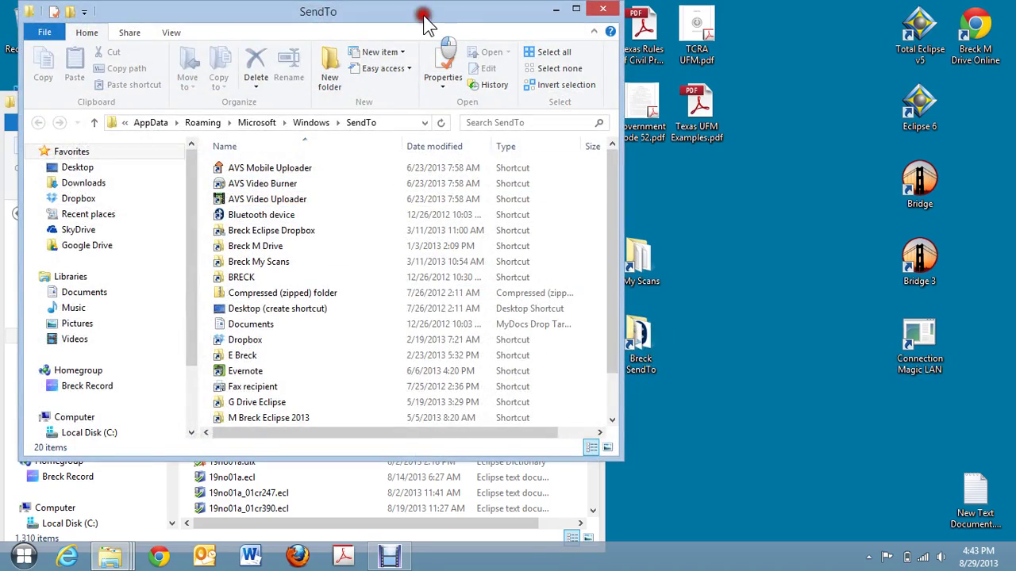
pyautogui.moveTo(427, 24); pyautogui.dragTo(723, 77)
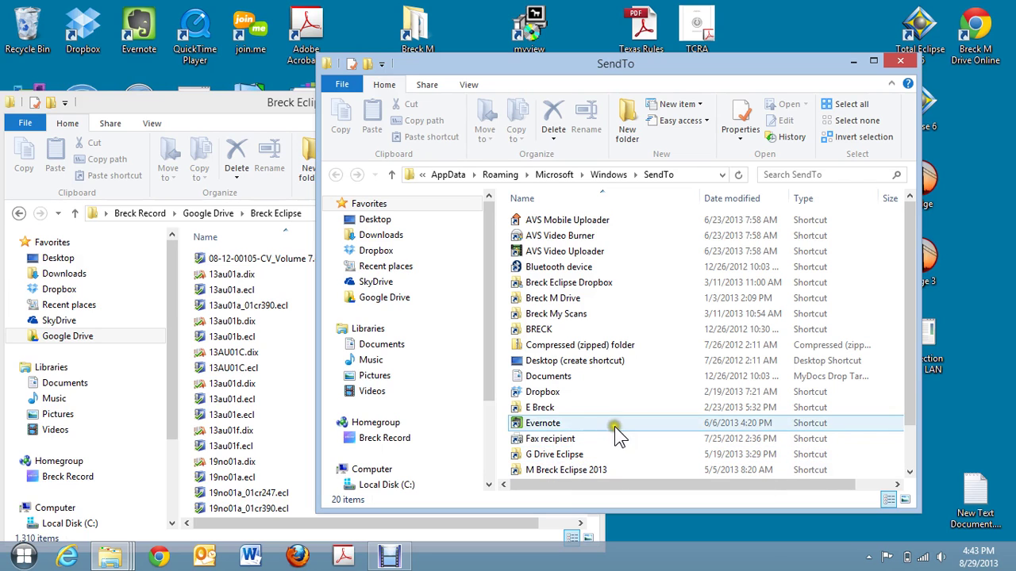
# Step: Start creating a new shortcut inside the SendTo folder and cancel it without entering a location
pyautogui.rightClick(645, 390)
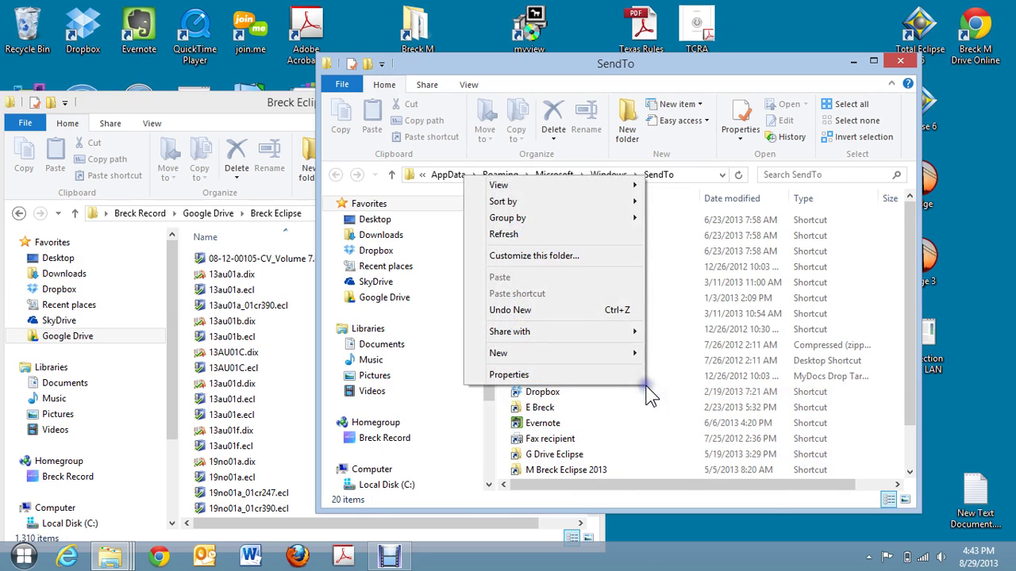
pyautogui.moveTo(612, 355)
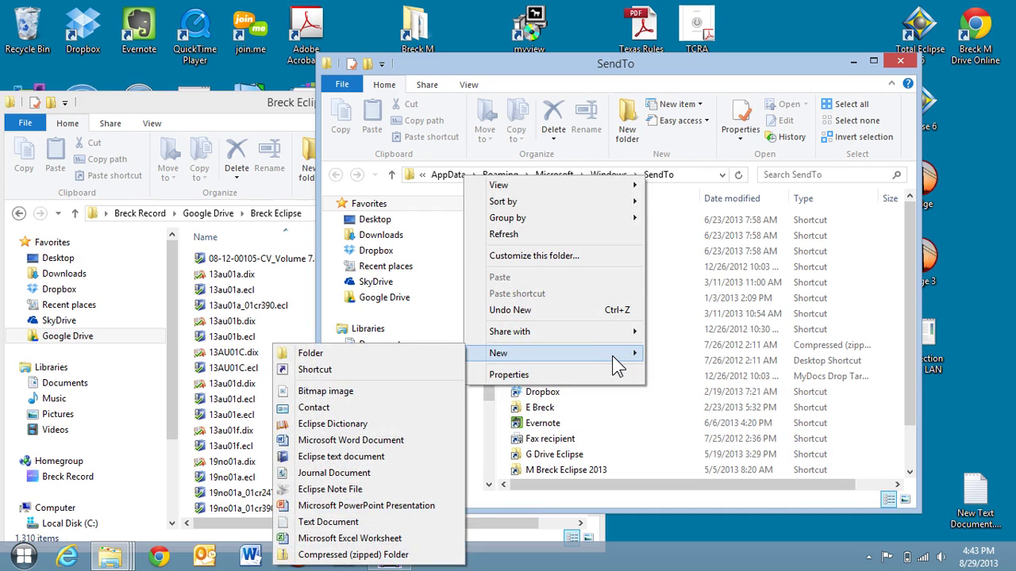
pyautogui.click(321, 375)
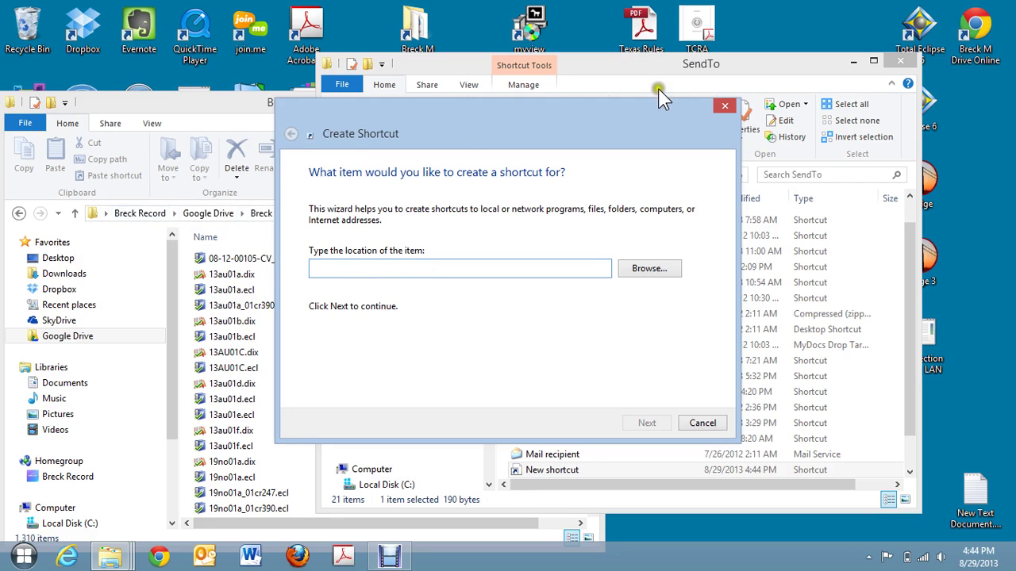
pyautogui.click(726, 107)
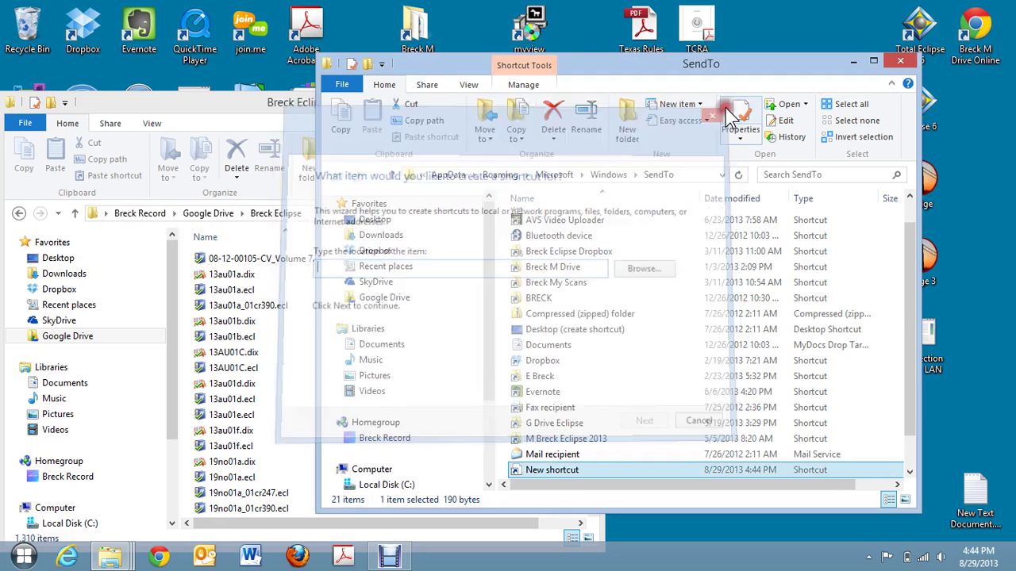
# Step: Close the SendTo window and minimize the Google Drive Eclipse folder window to return to the desktop
pyautogui.moveTo(669, 72); pyautogui.dragTo(721, 70)
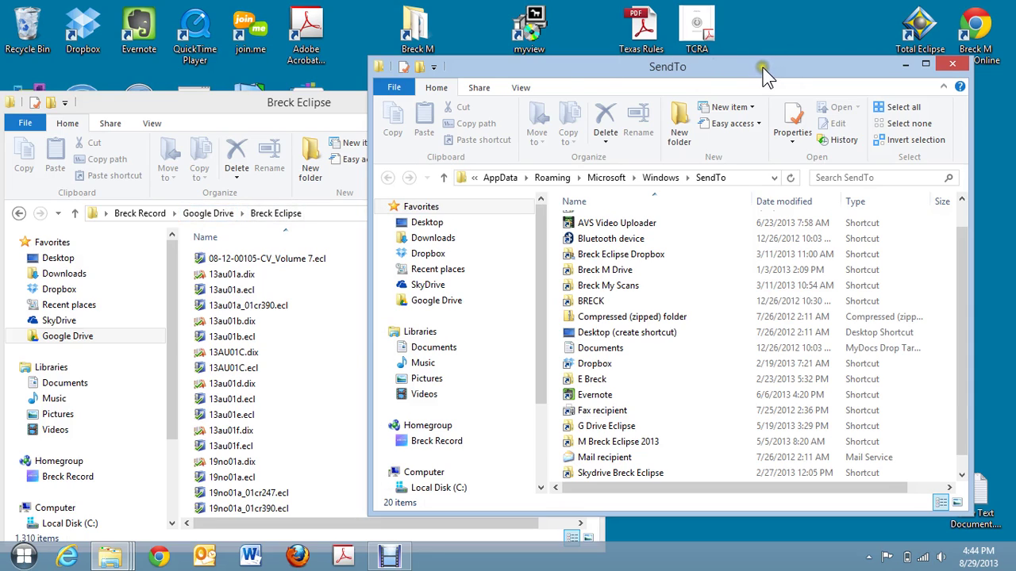
pyautogui.moveTo(763, 73); pyautogui.dragTo(758, 123)
pyautogui.click(899, 113)
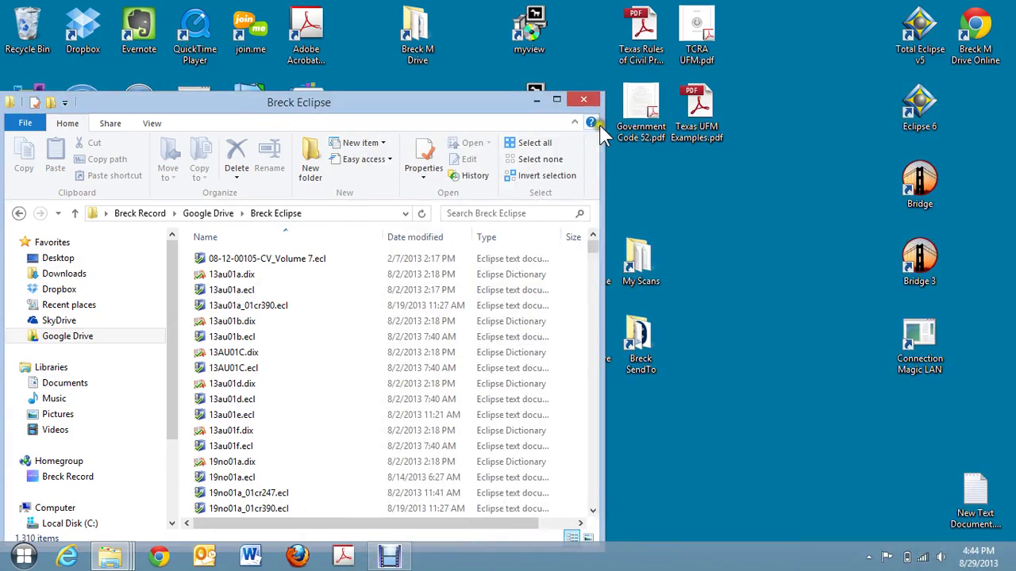
pyautogui.click(537, 100)
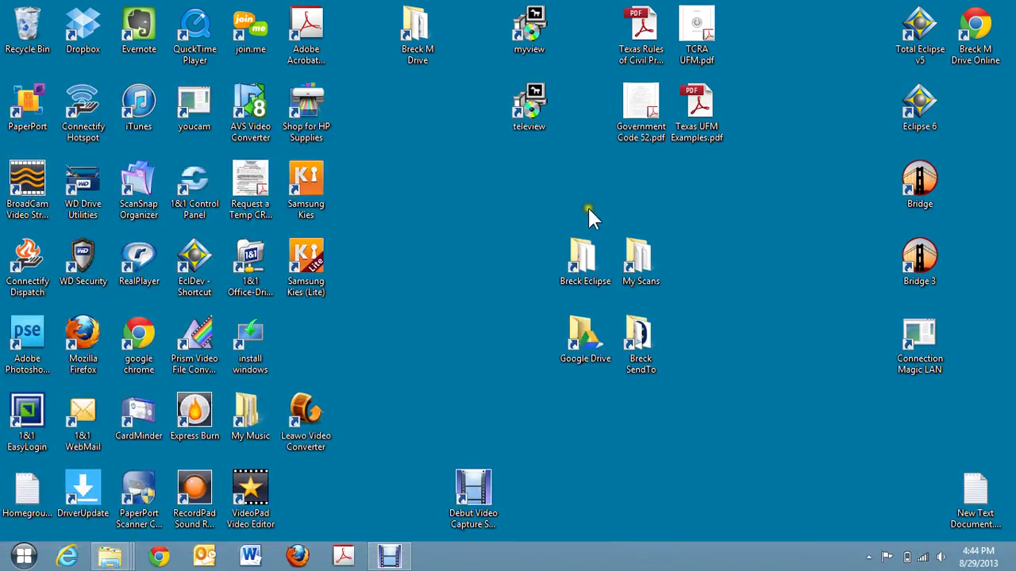
# Step: Open the local Eclipse user folder from its desktop shortcut and copy the user's ESD file at the start of the list
pyautogui.doubleClick(584, 255)
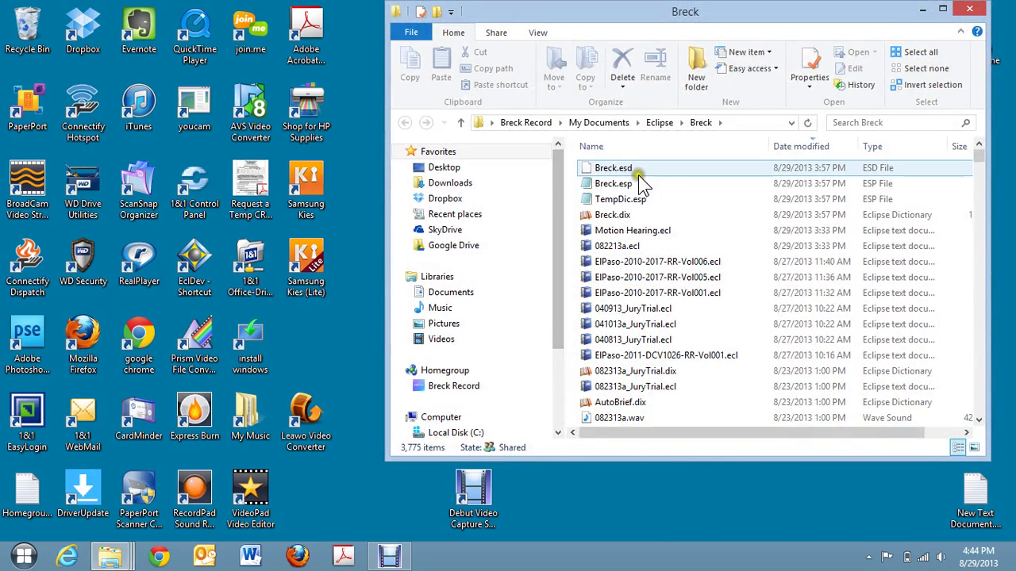
pyautogui.rightClick(620, 169)
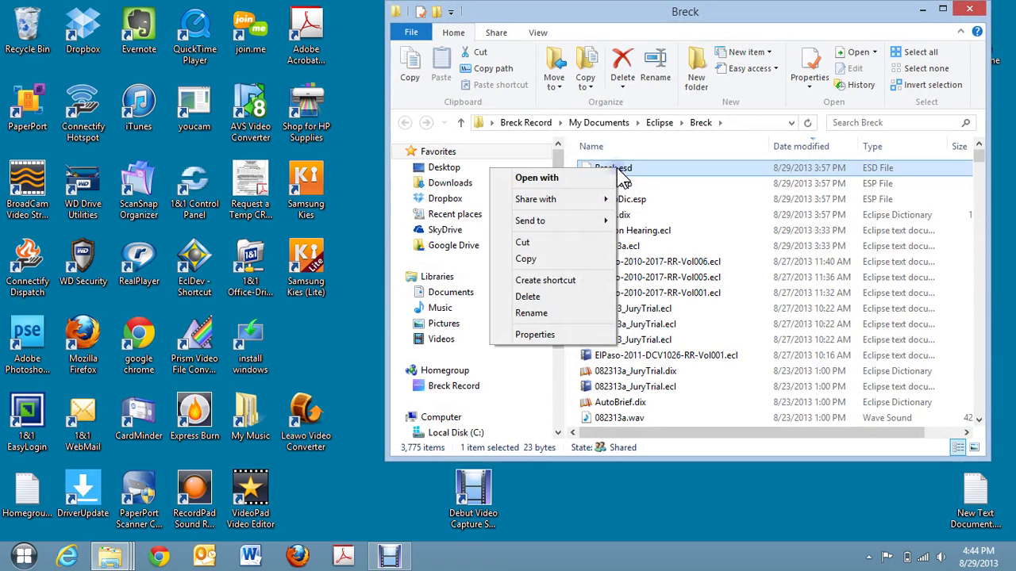
pyautogui.moveTo(559, 219)
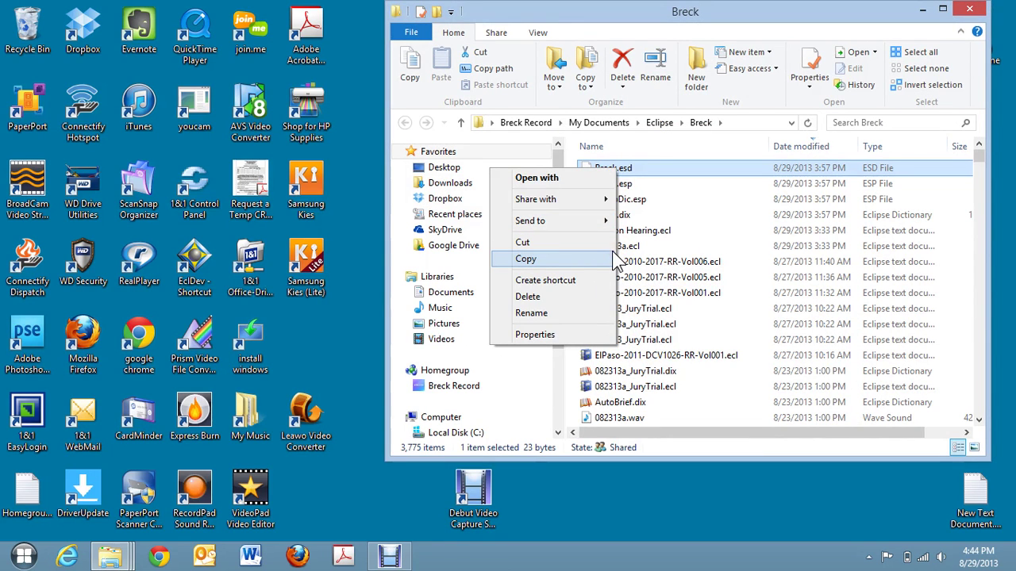
pyautogui.click(533, 263)
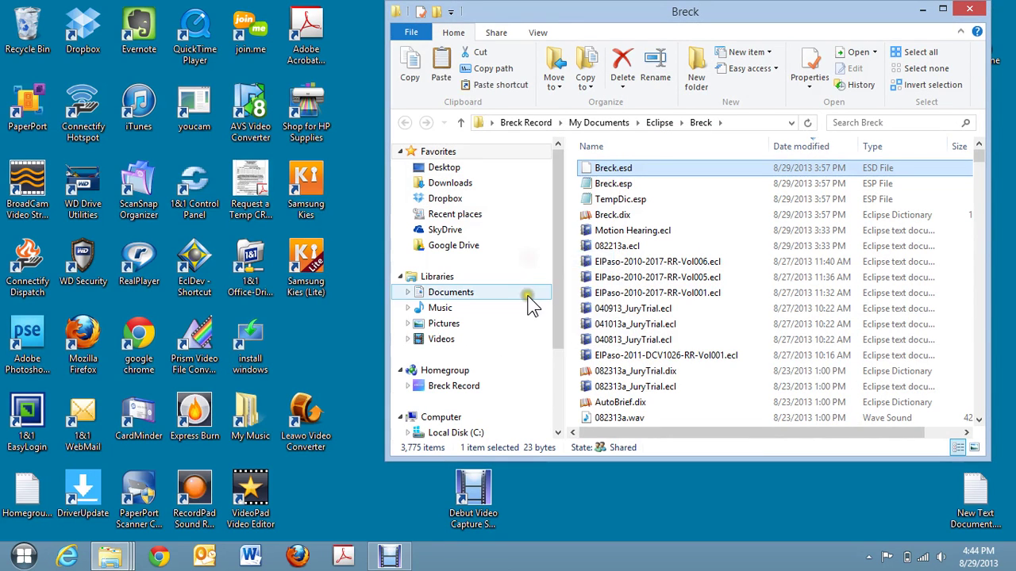
# Step: Go to the Eclipse folder in Google Drive, show its paste option, and close the window without pasting
pyautogui.click(453, 251)
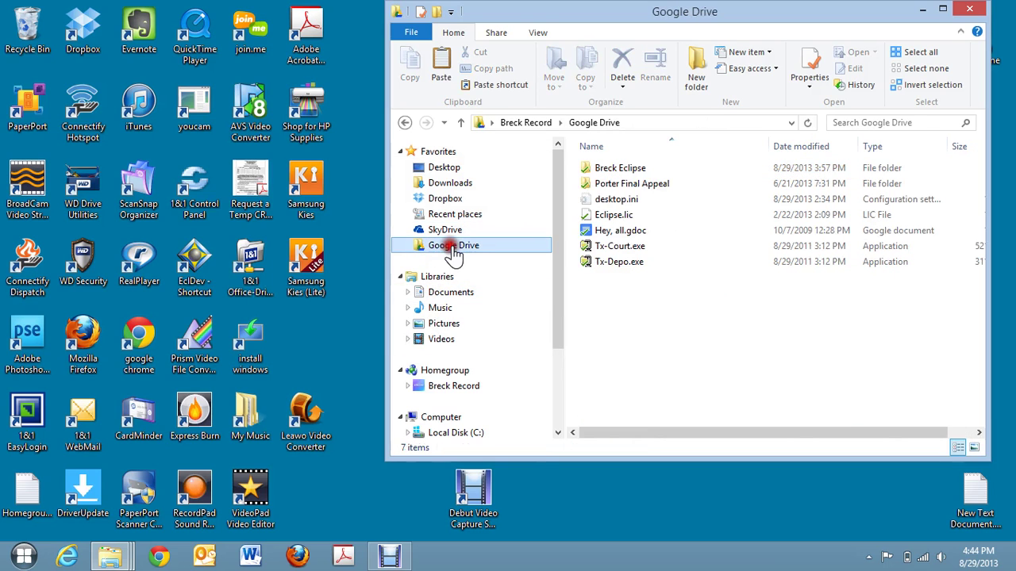
pyautogui.doubleClick(611, 167)
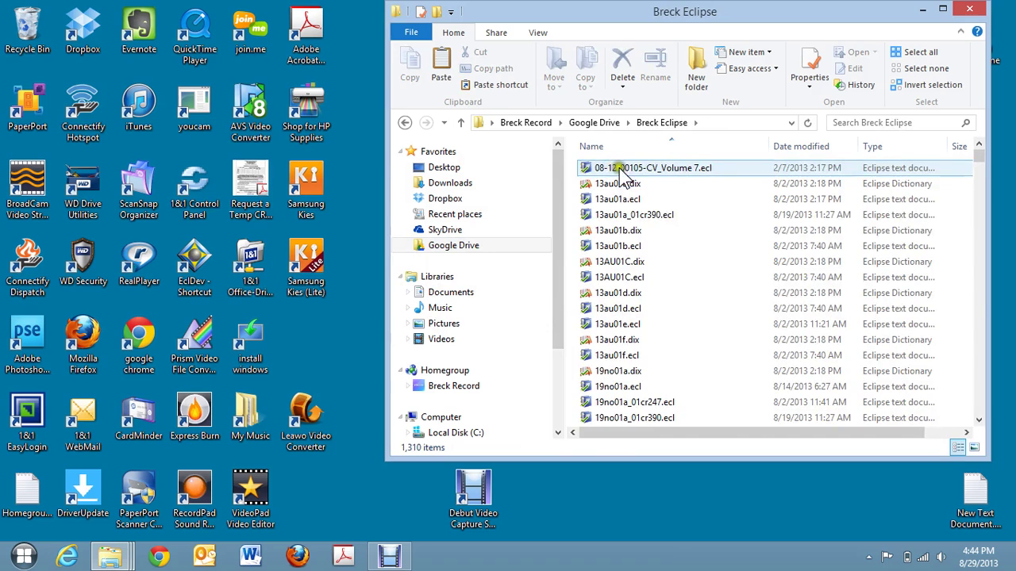
pyautogui.rightClick(673, 246)
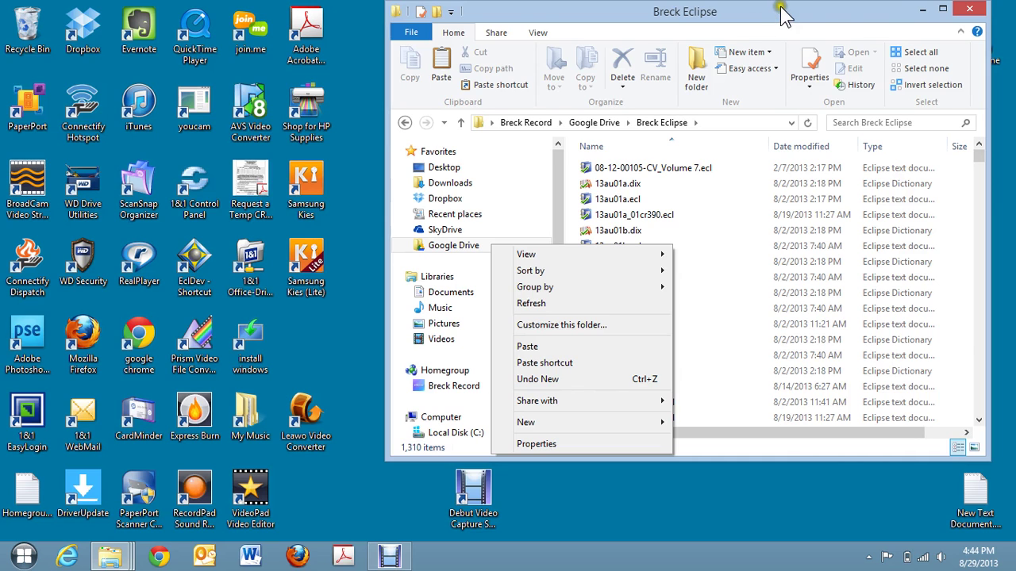
pyautogui.click(969, 9)
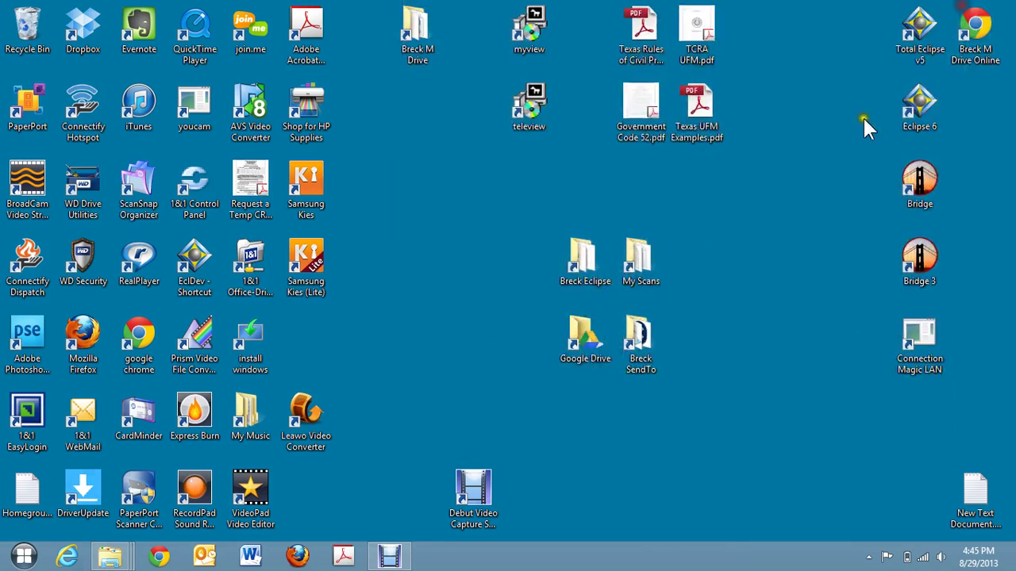
# Step: Close the two remaining SendTo windows and the Google Drive Eclipse folder window to clear the desktop
pyautogui.moveTo(120, 555)
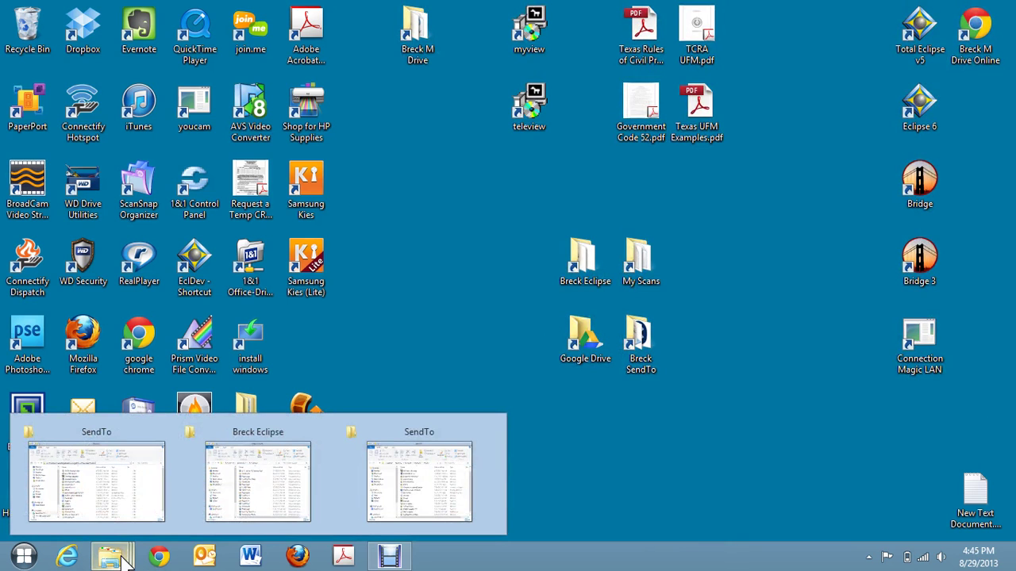
pyautogui.click(162, 432)
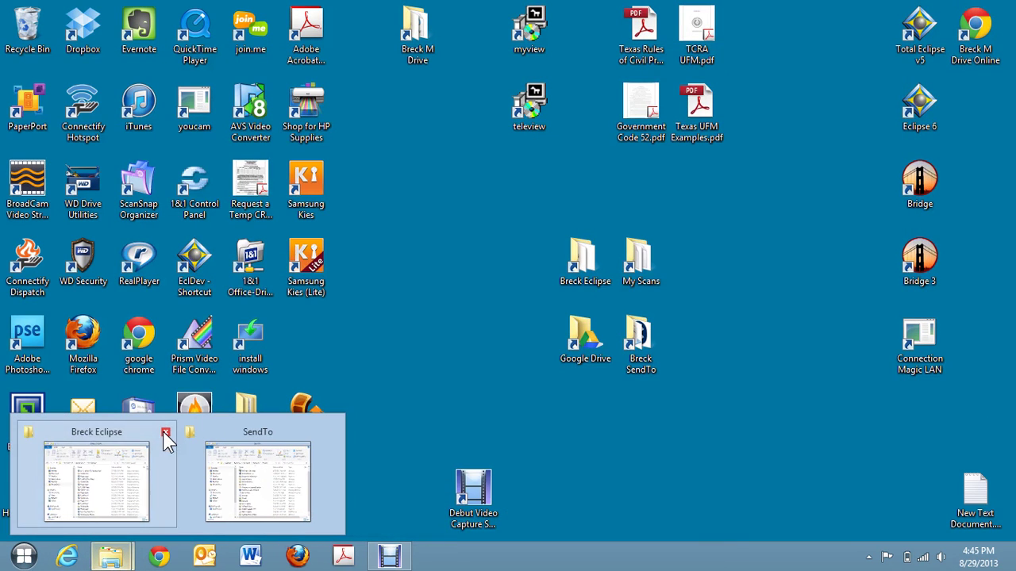
pyautogui.click(162, 432)
pyautogui.moveTo(162, 432)
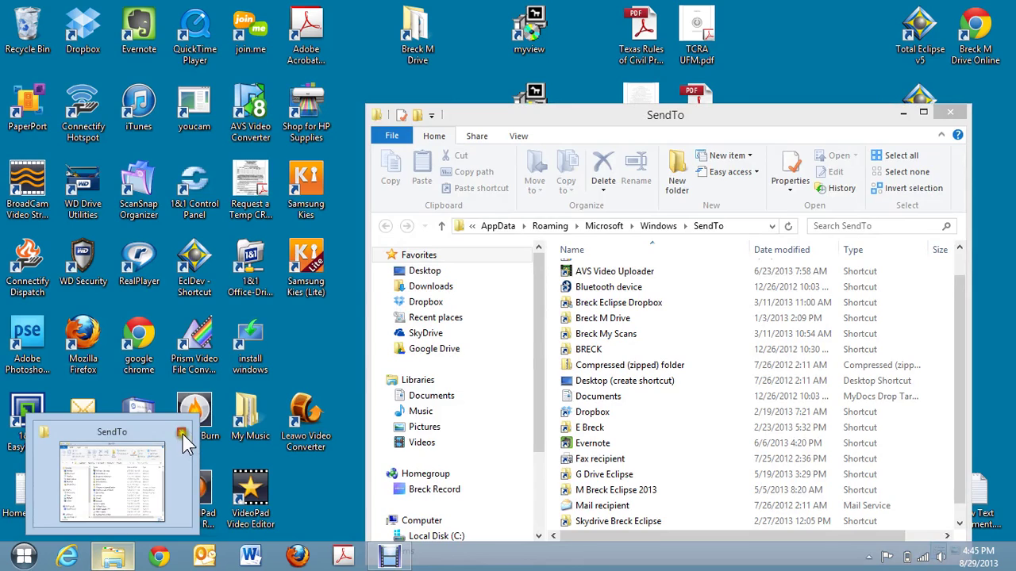
pyautogui.click(182, 433)
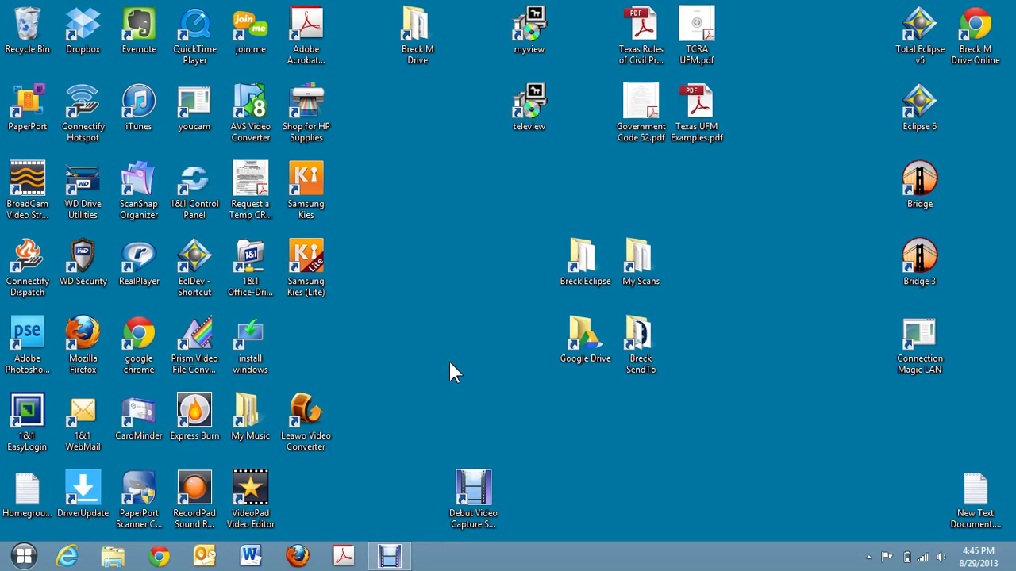
# Step: Open the local Eclipse user folder from its desktop shortcut and move its window toward the middle of the desktop
pyautogui.doubleClick(581, 269)
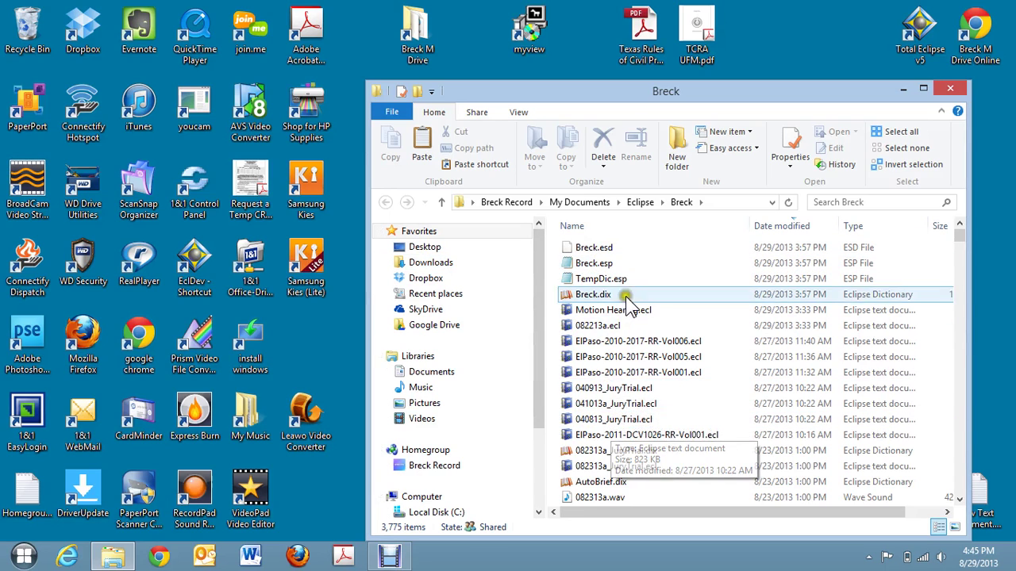
pyautogui.click(612, 248)
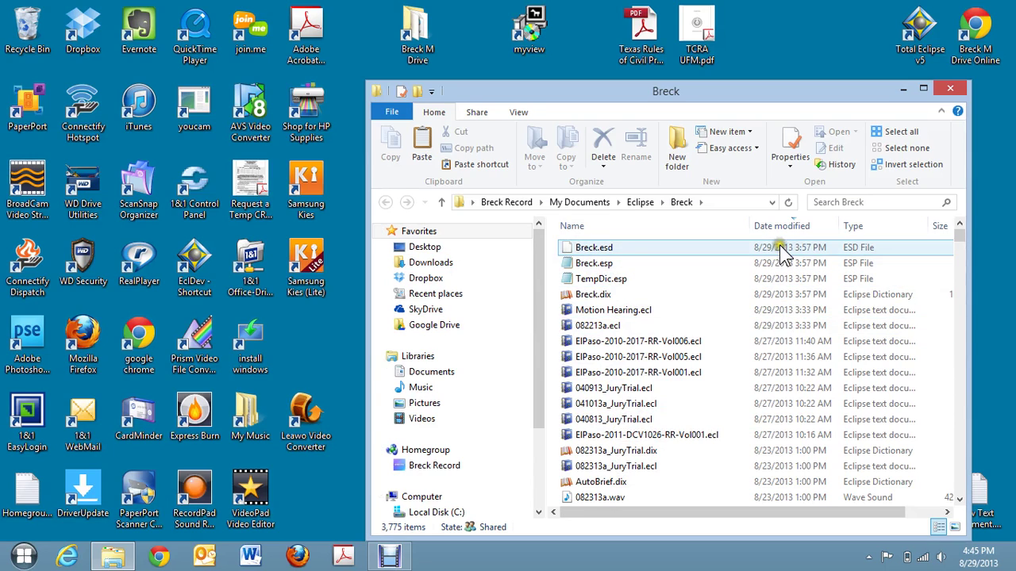
pyautogui.click(762, 294)
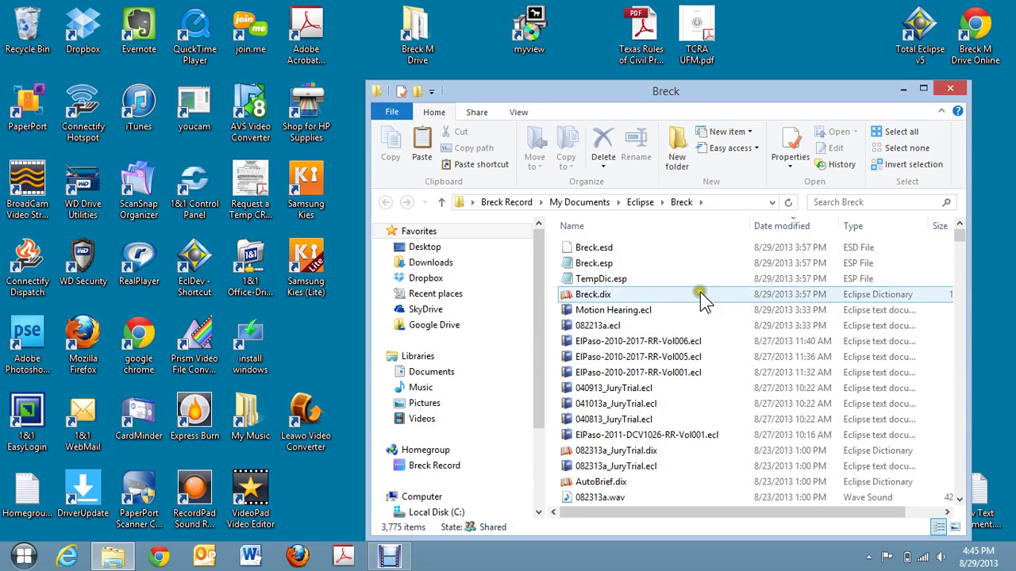
pyautogui.click(673, 263)
pyautogui.click(619, 358)
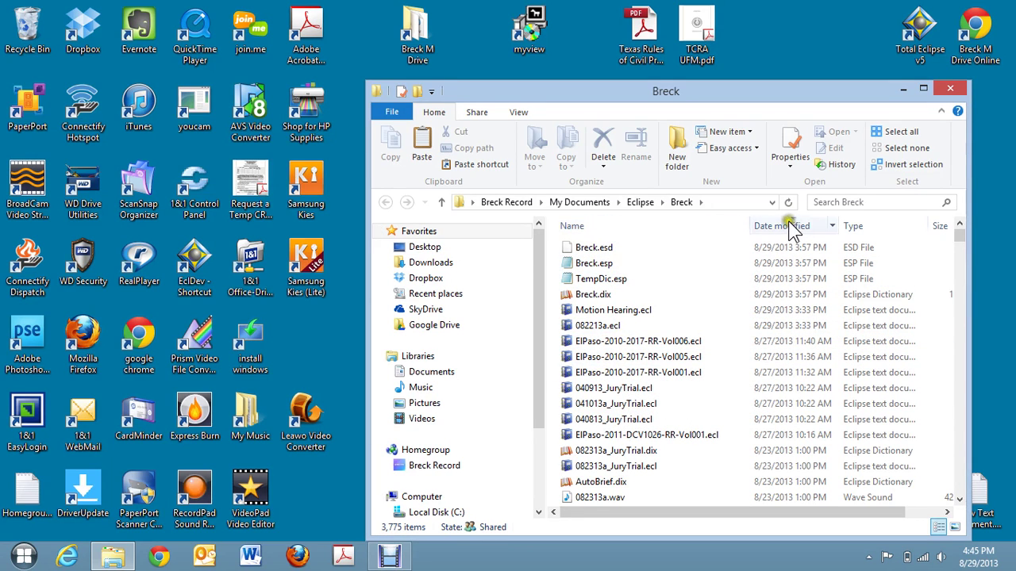
pyautogui.moveTo(766, 97); pyautogui.dragTo(649, 74)
# Step: Sort the local Eclipse files by name in ascending order and browse through the start of the list
pyautogui.click(500, 204)
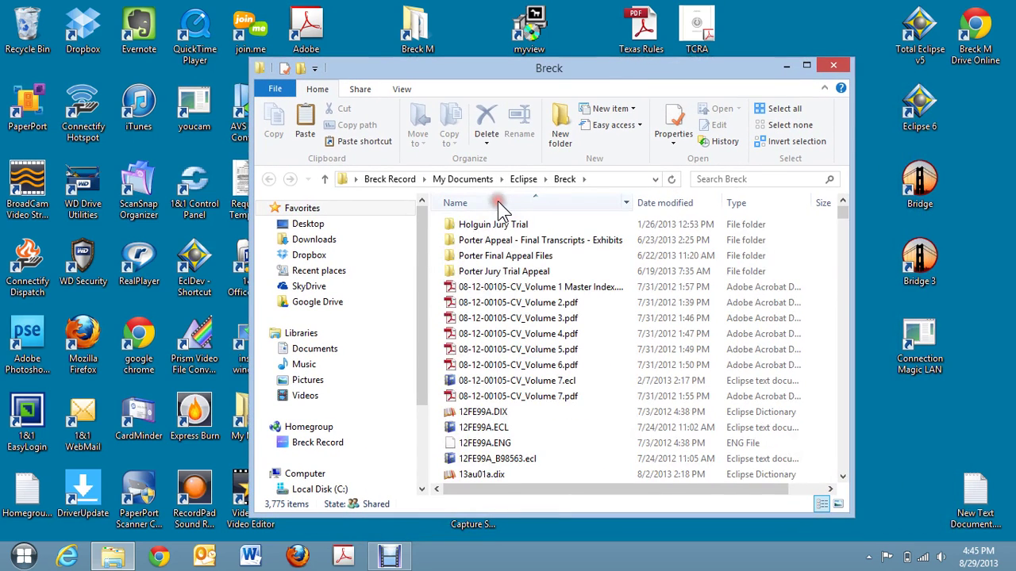
pyautogui.click(500, 217)
pyautogui.click(493, 239)
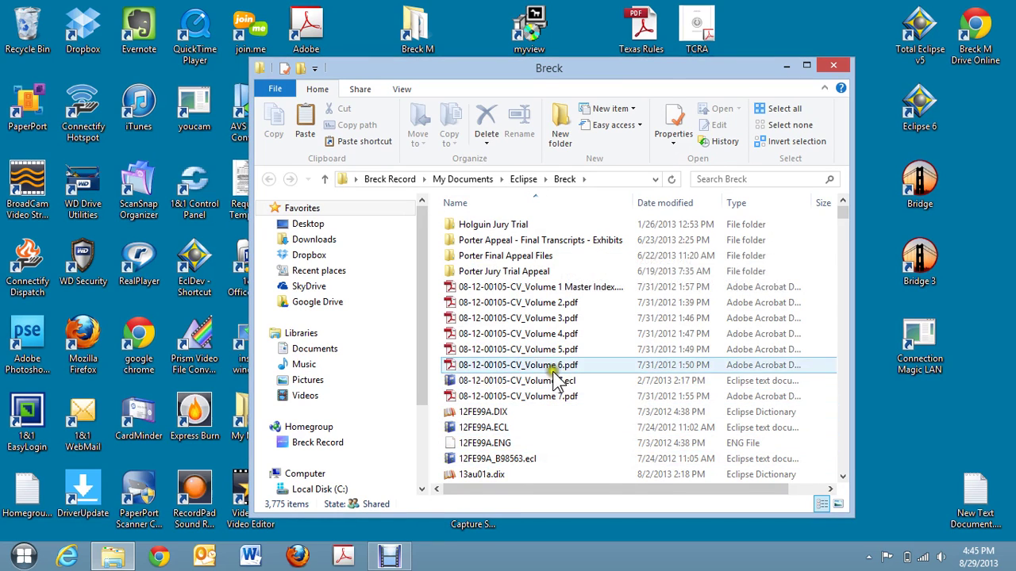
pyautogui.scroll(-2, 516, 353)
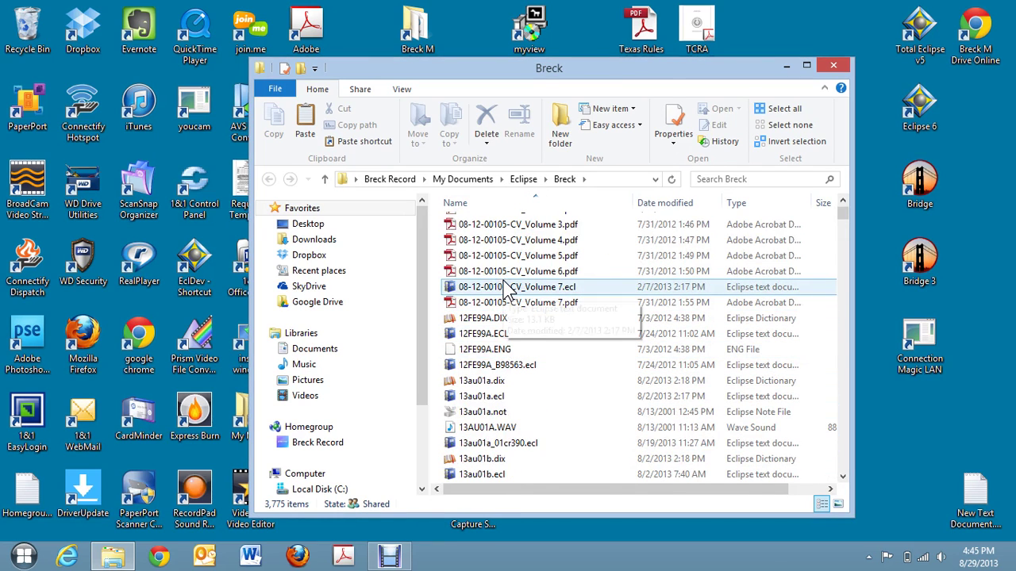
pyautogui.scroll(-10, 496, 294)
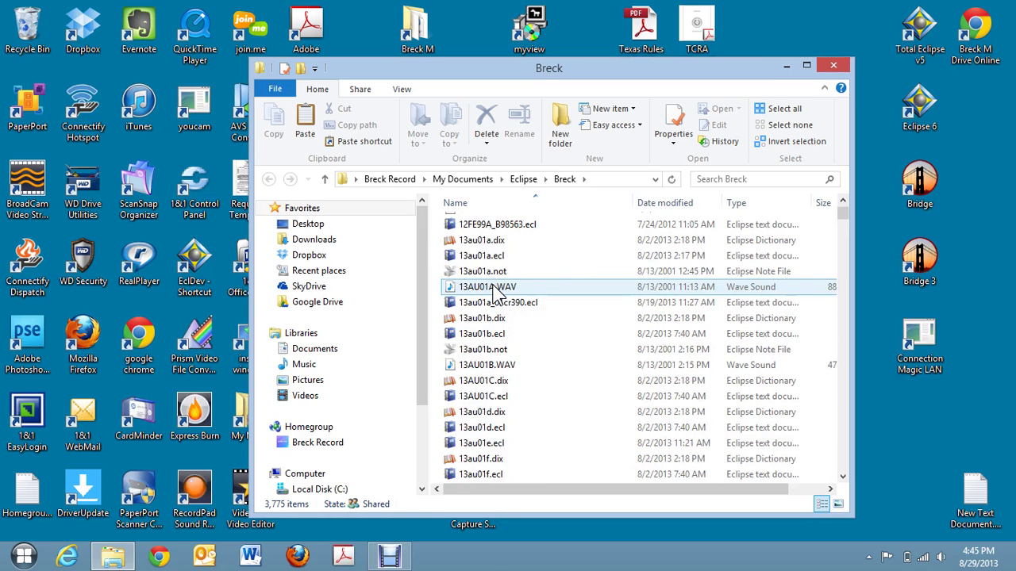
pyautogui.scroll(-12, 496, 294)
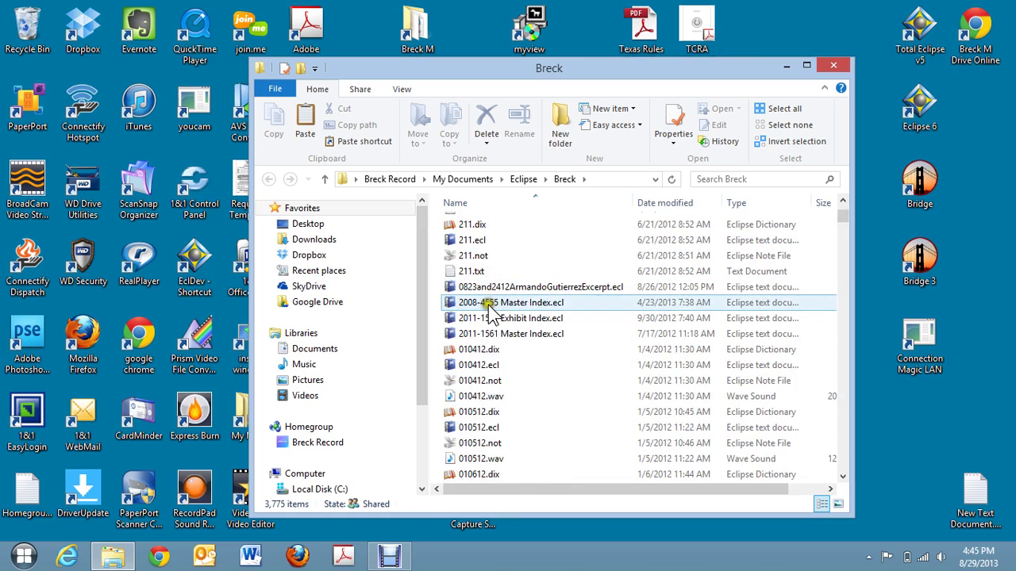
# Step: Jump to the files whose names start with 08, and narrow in on those starting with 0823
pyautogui.click(483, 321)
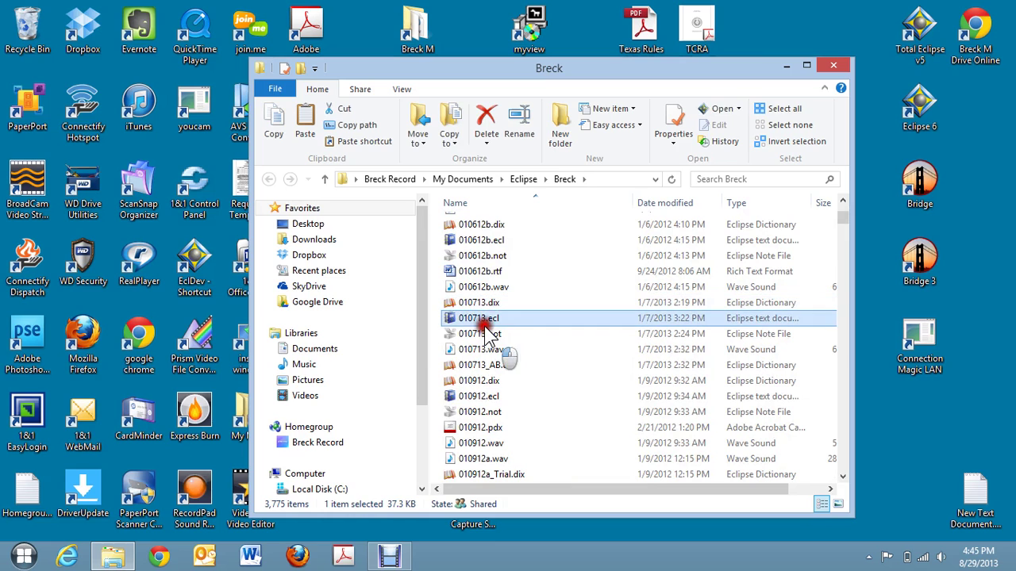
pyautogui.write('08')
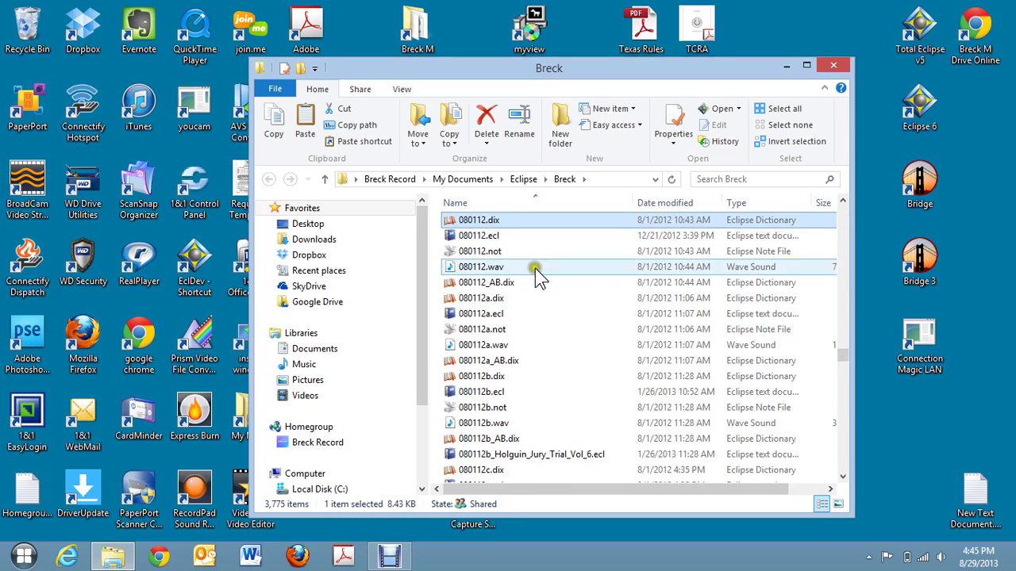
pyautogui.scroll(-6, 503, 288)
pyautogui.scroll(-15, 503, 294)
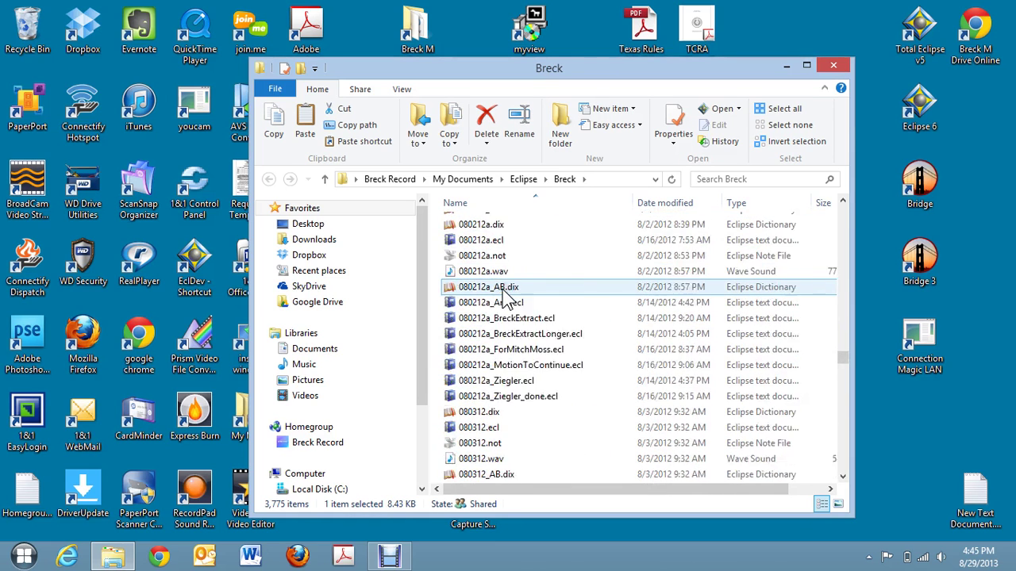
pyautogui.scroll(-15, 503, 294)
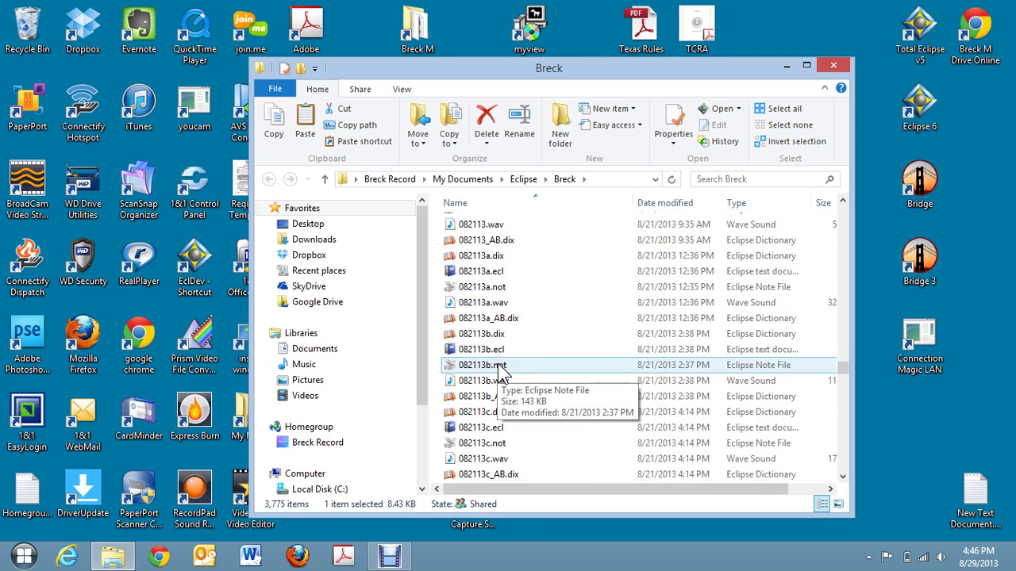
pyautogui.write('0823')
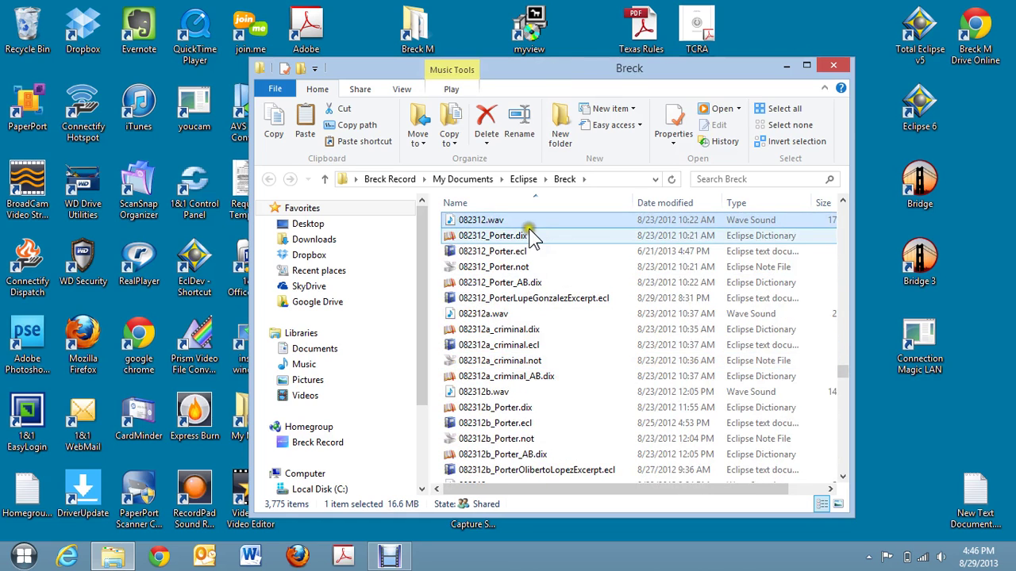
pyautogui.scroll(-2, 544, 278)
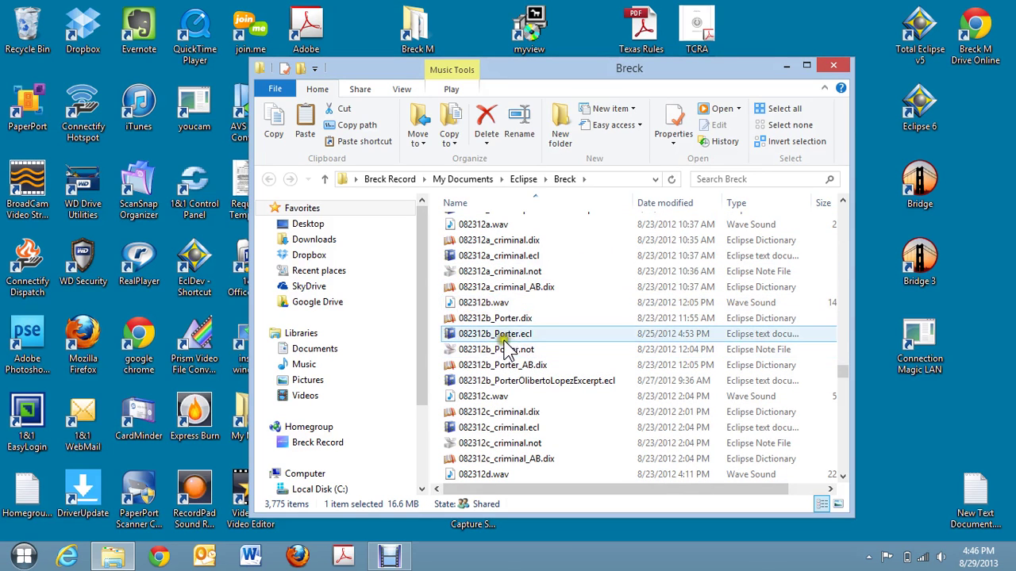
# Step: Reverse the name sort to descending order and return to the start of the file list
pyautogui.click(494, 201)
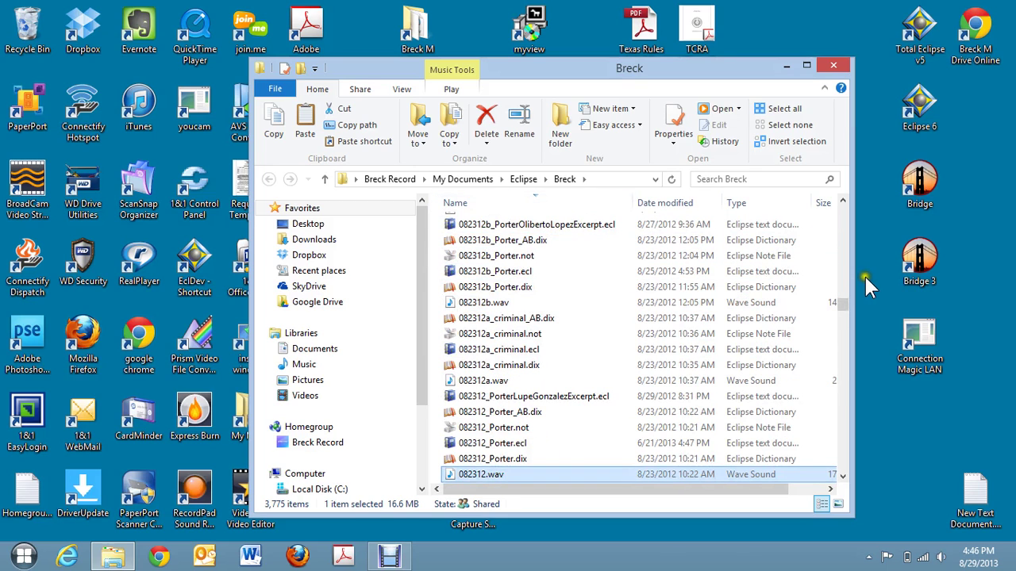
pyautogui.moveTo(843, 309); pyautogui.dragTo(839, 209)
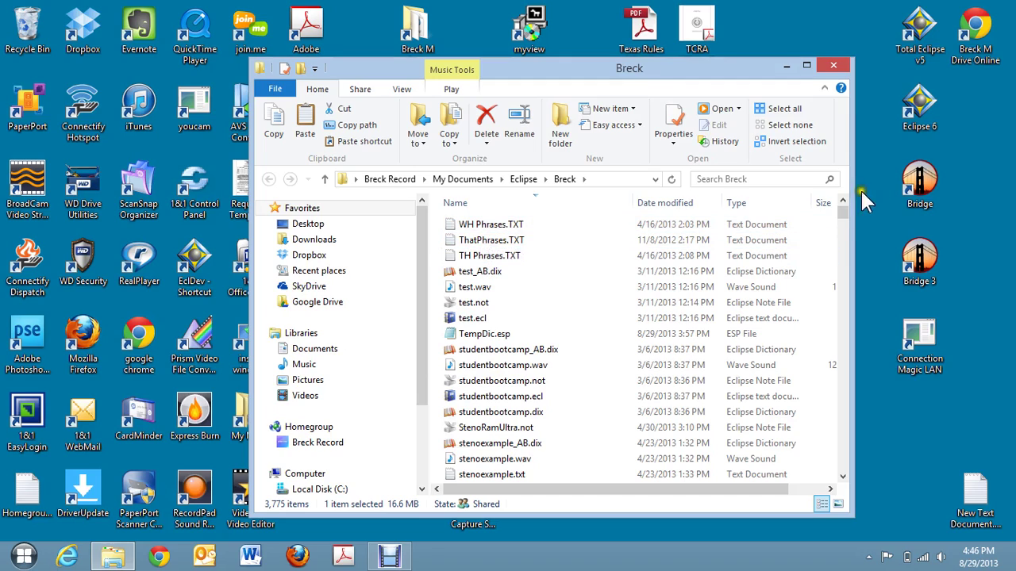
pyautogui.click(843, 230)
pyautogui.moveTo(845, 233)
pyautogui.mouseDown()
pyautogui.moveTo(839, 429)
pyautogui.moveTo(849, 466)
pyautogui.moveTo(830, 322)
pyautogui.moveTo(839, 199)
pyautogui.moveTo(848, 216)
pyautogui.mouseUp()
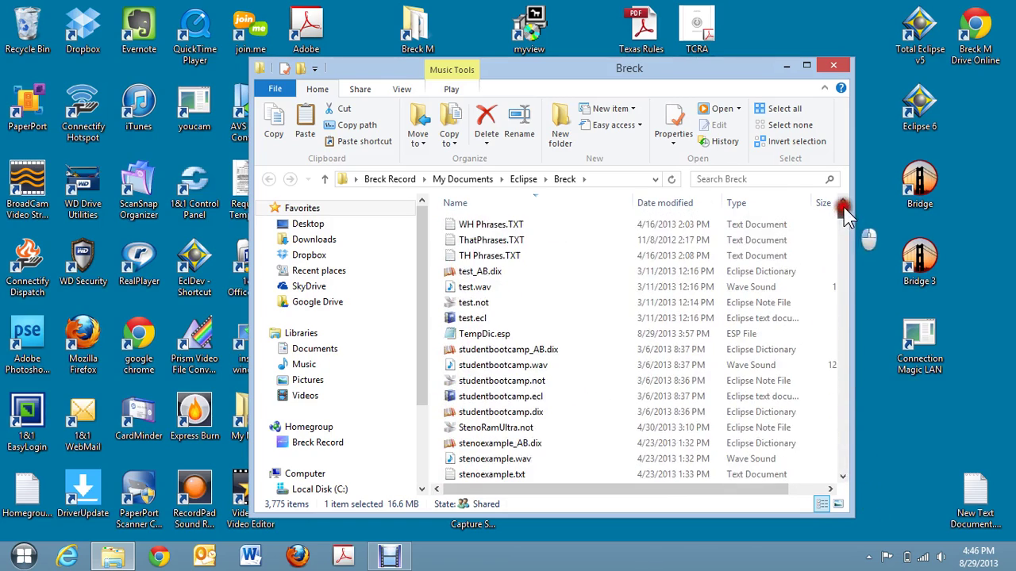
# Step: Switch the name sort back to ascending order and select the first folder in the list
pyautogui.click(472, 200)
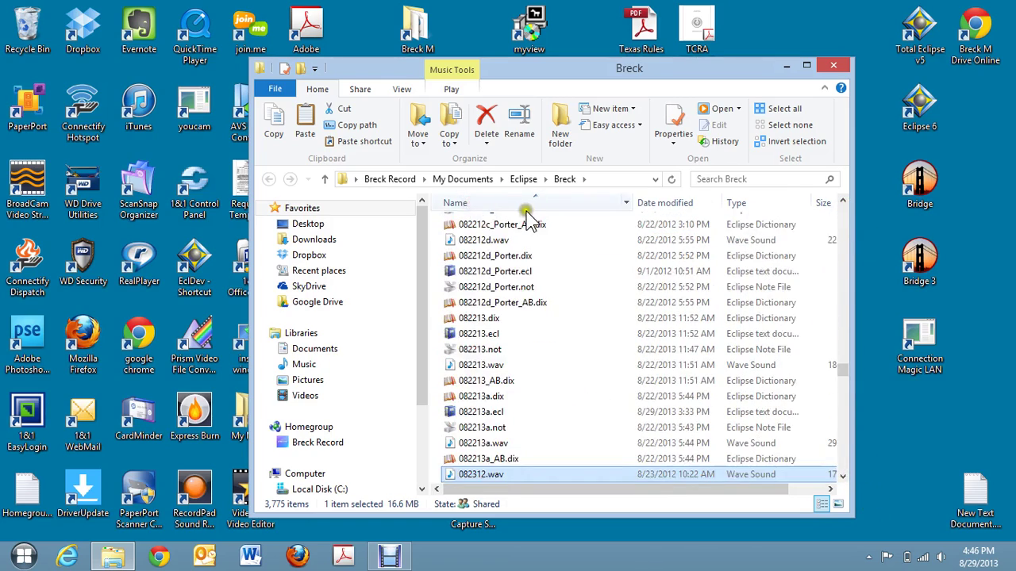
pyautogui.moveTo(844, 370); pyautogui.dragTo(837, 205)
pyautogui.click(478, 225)
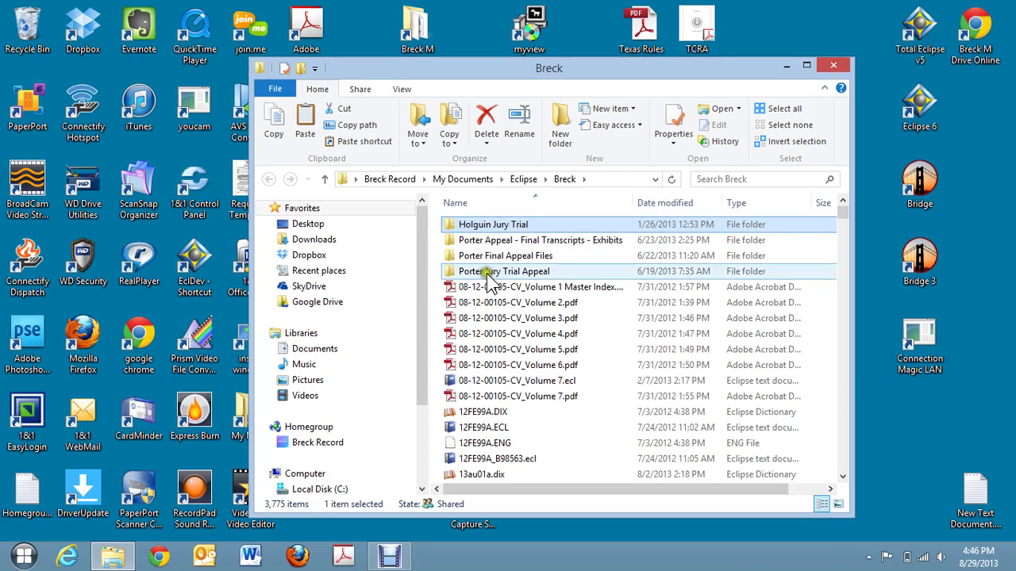
# Step: Sort the Eclipse files by date modified, newest first, and review the most recently changed files at the start of the list
pyautogui.click(661, 203)
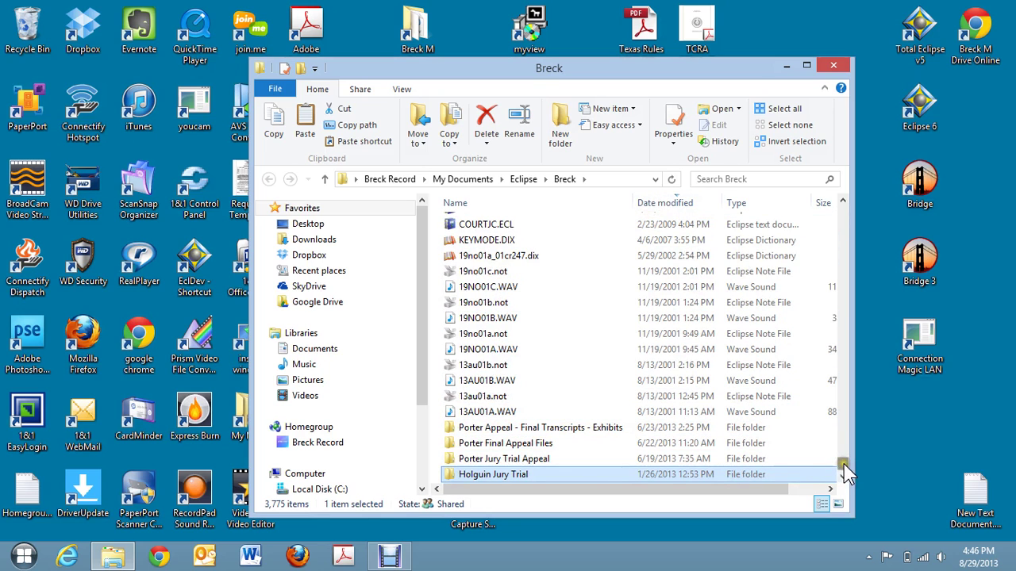
pyautogui.moveTo(843, 464); pyautogui.dragTo(843, 204)
pyautogui.click(482, 225)
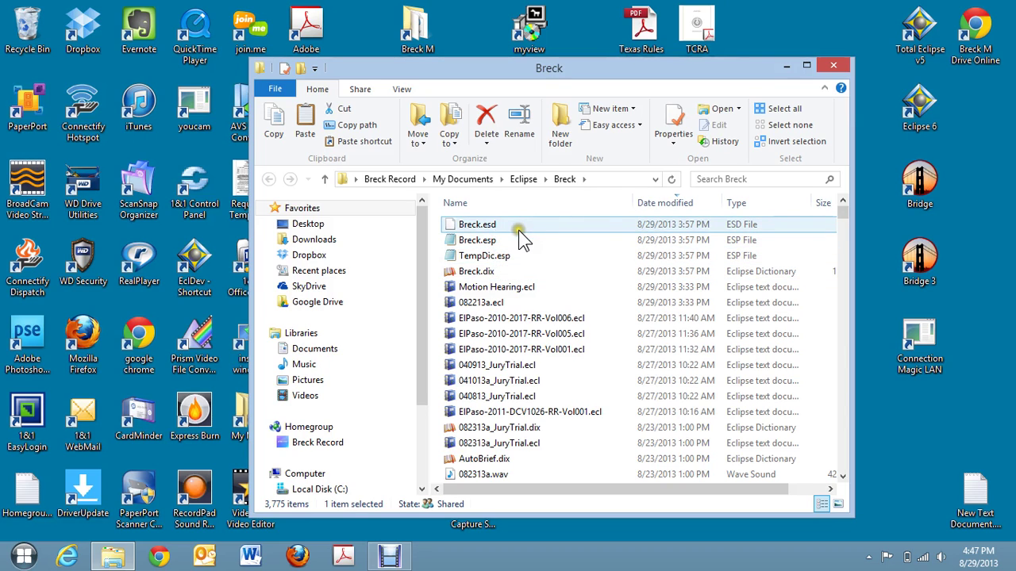
pyautogui.click(512, 256)
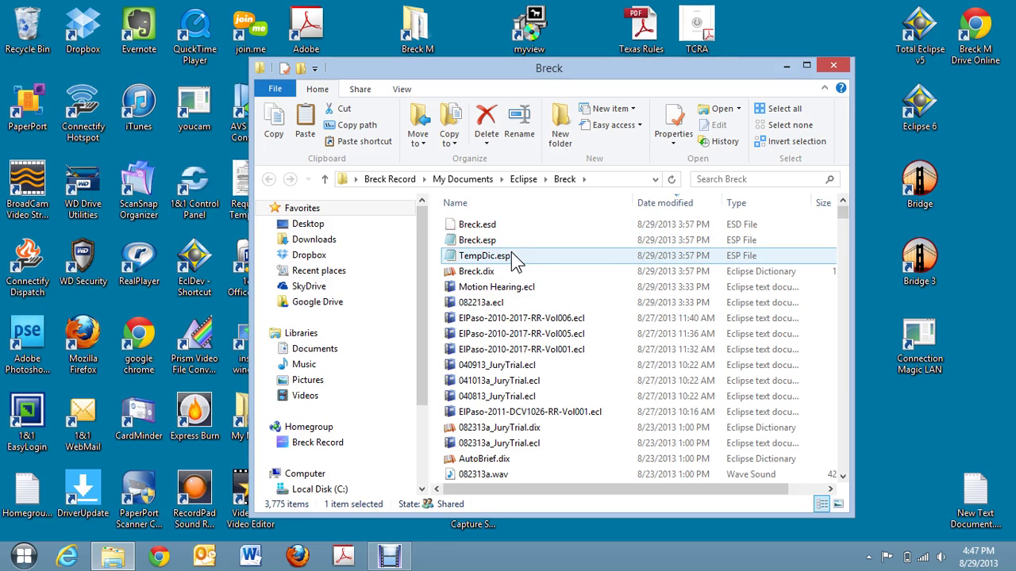
pyautogui.click(481, 224)
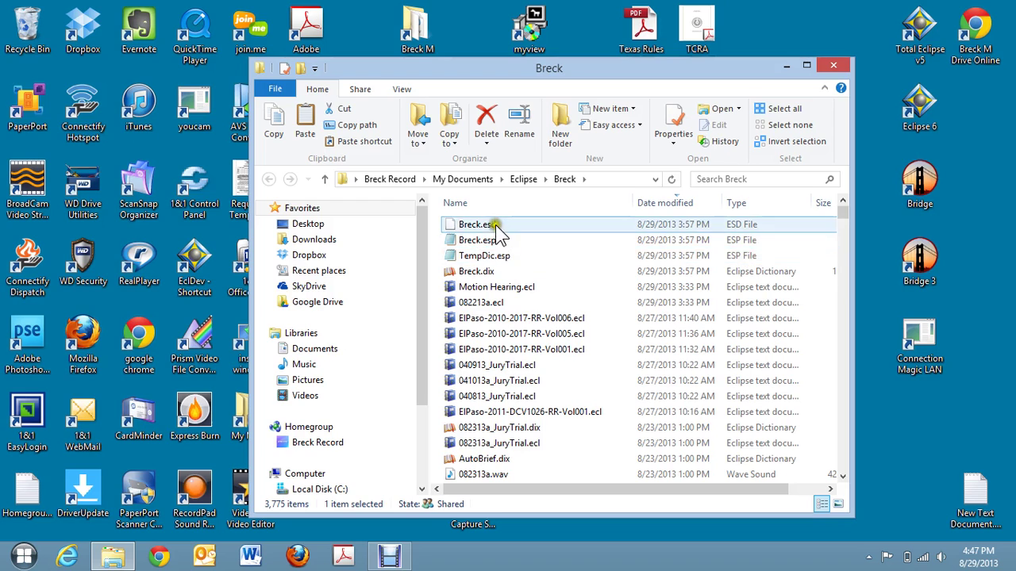
pyautogui.click(493, 286)
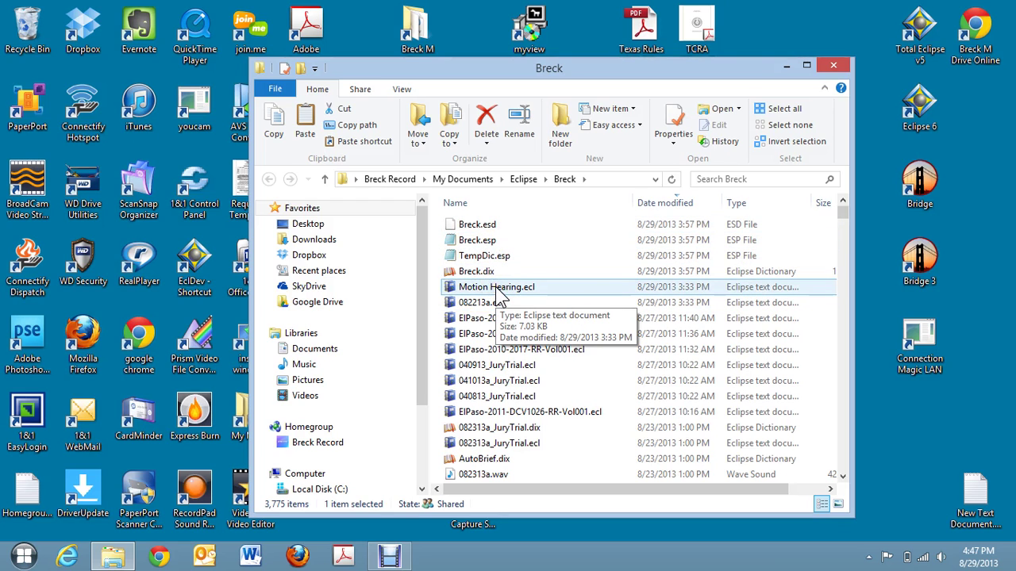
pyautogui.click(479, 304)
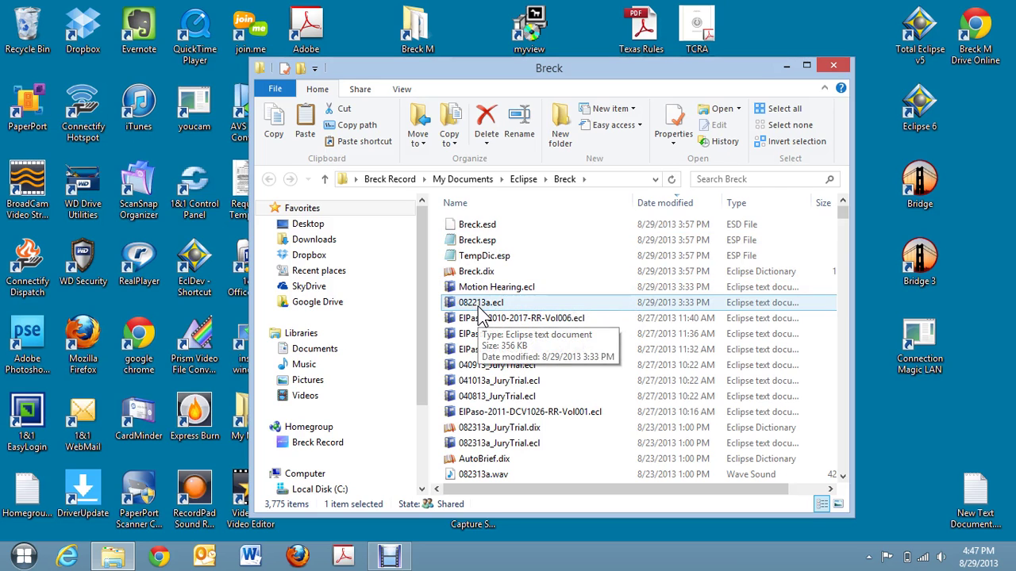
pyautogui.click(479, 271)
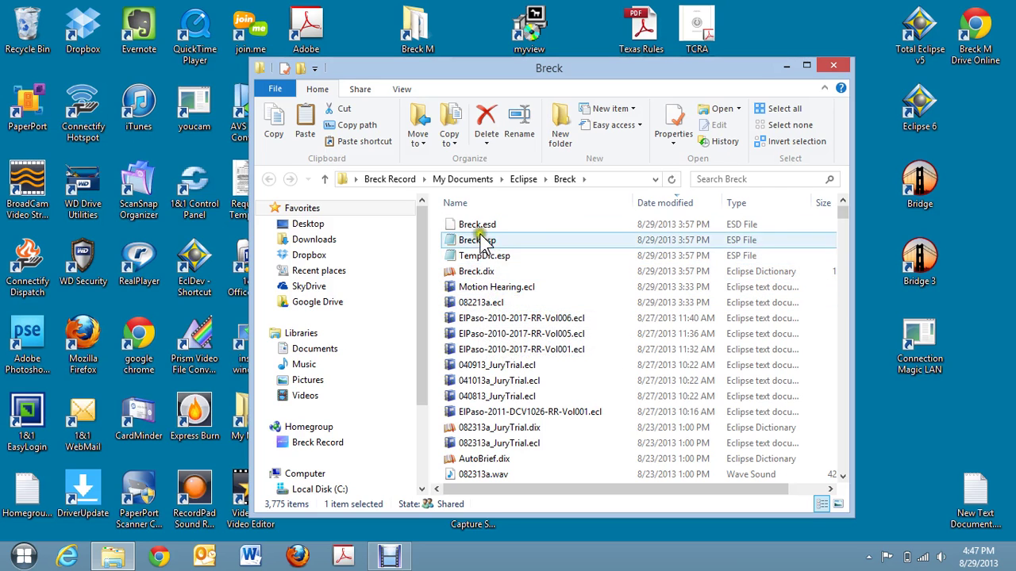
# Step: Examine the modification dates of the newest Eclipse files at the start of the list, from Breck.esd through 082213a.ecl
pyautogui.click(479, 304)
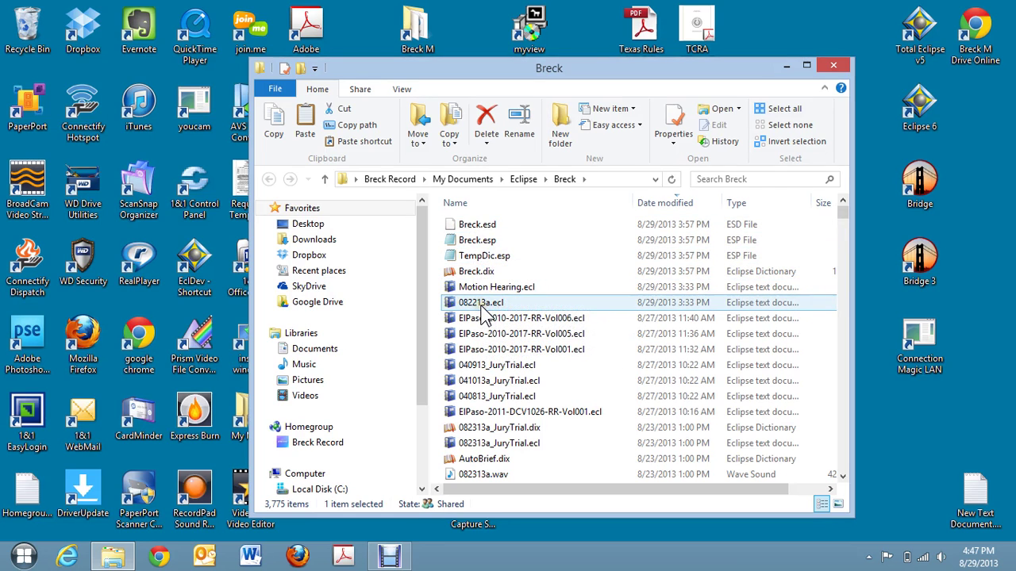
pyautogui.click(571, 286)
pyautogui.click(641, 302)
pyautogui.click(650, 287)
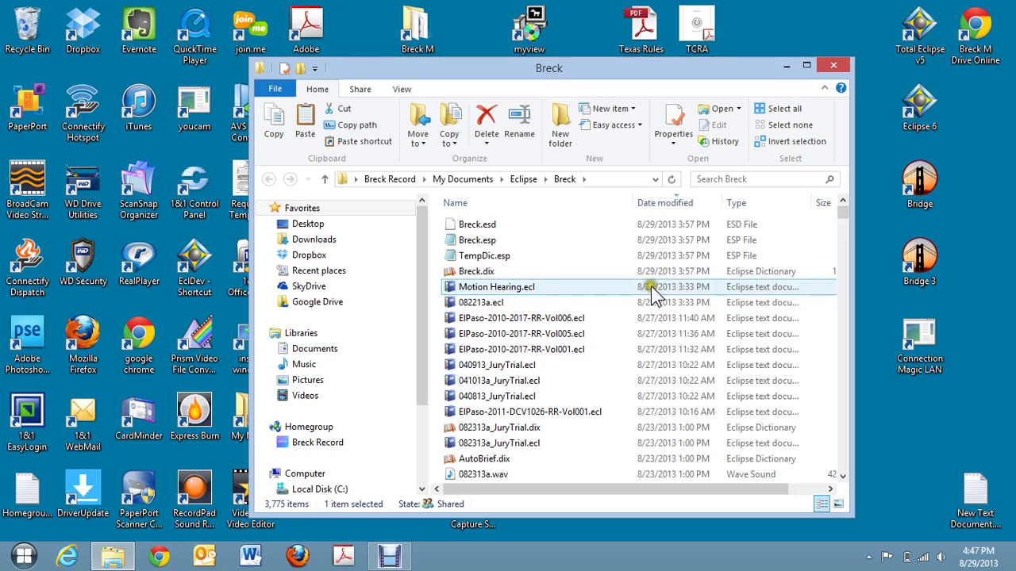
pyautogui.click(659, 257)
pyautogui.click(655, 225)
pyautogui.click(654, 240)
pyautogui.click(653, 271)
pyautogui.click(576, 256)
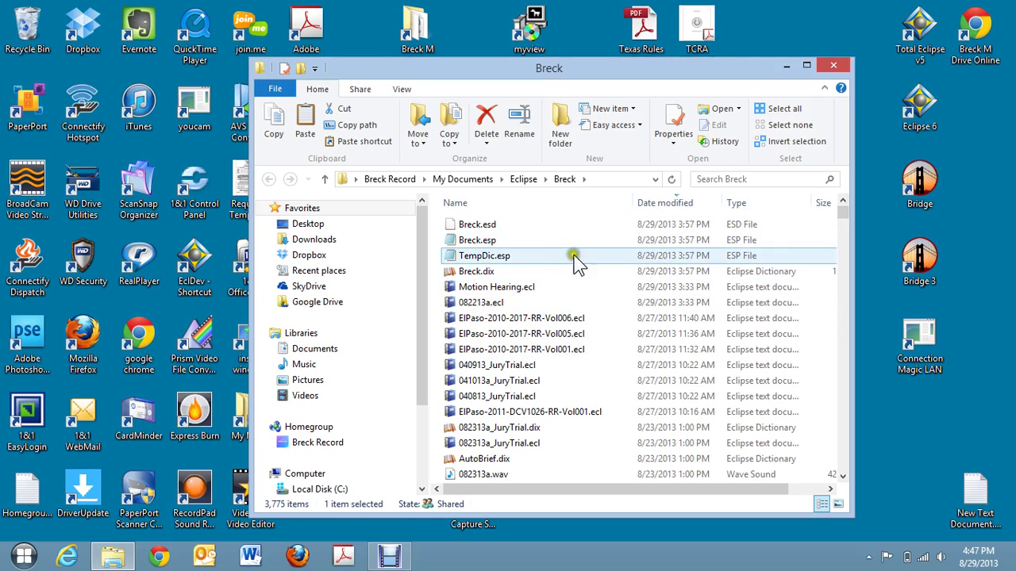
# Step: Select the six files modified on 8/29/2013, from Breck.esd through 082213a.ecl
pyautogui.click(473, 225)
pyautogui.click(475, 227)
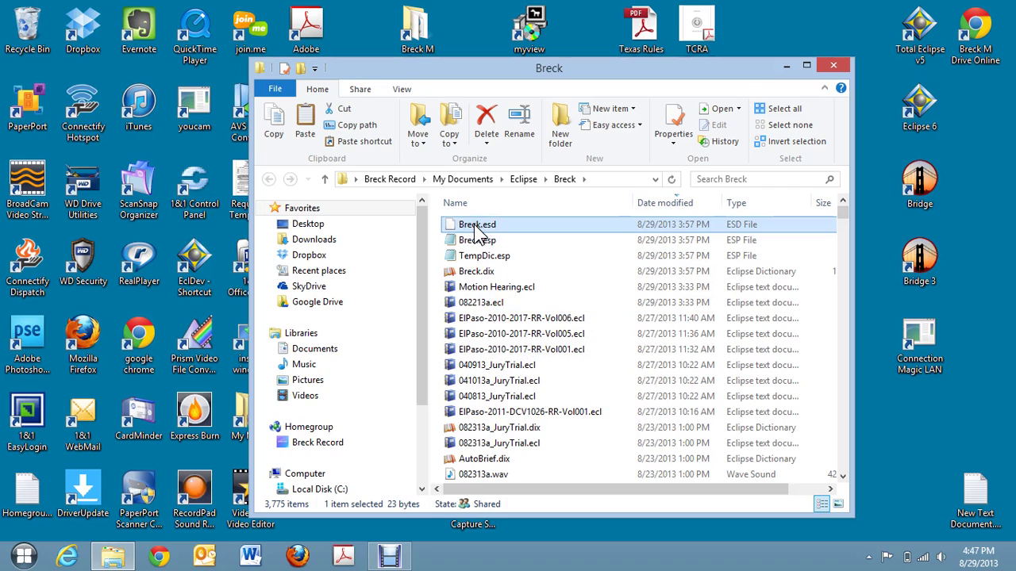
pyautogui.hotkey('shift', 'Down')
pyautogui.hotkey('shift', 'Down')
pyautogui.hotkey('shift', 'Down')
pyautogui.hotkey('shift', 'Down')
pyautogui.hotkey('shift', 'Down')
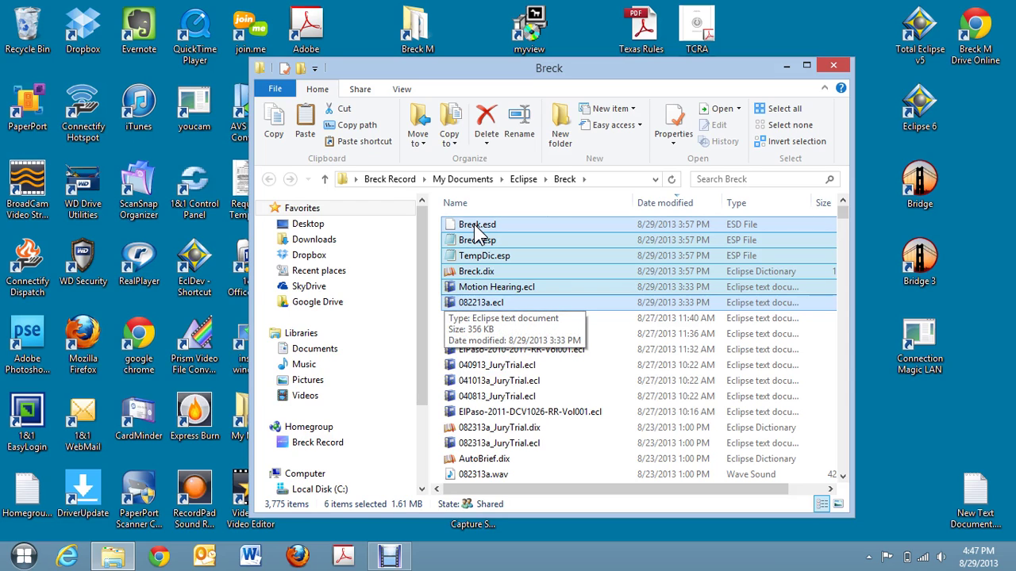
# Step: Send the six selected files to G Drive Eclipse, replacing the files of the same name in the destination
pyautogui.rightClick(511, 254)
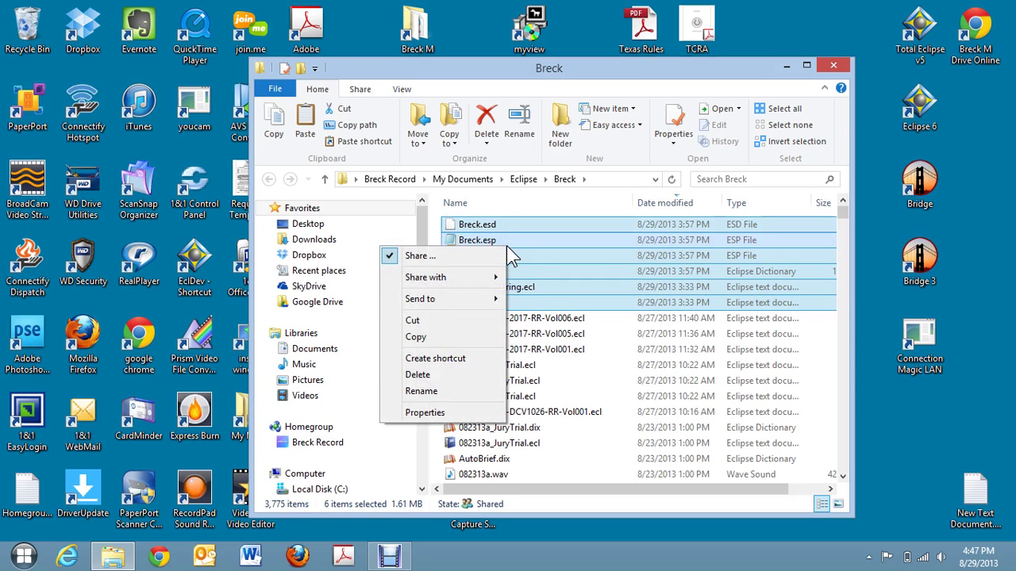
pyautogui.moveTo(437, 299)
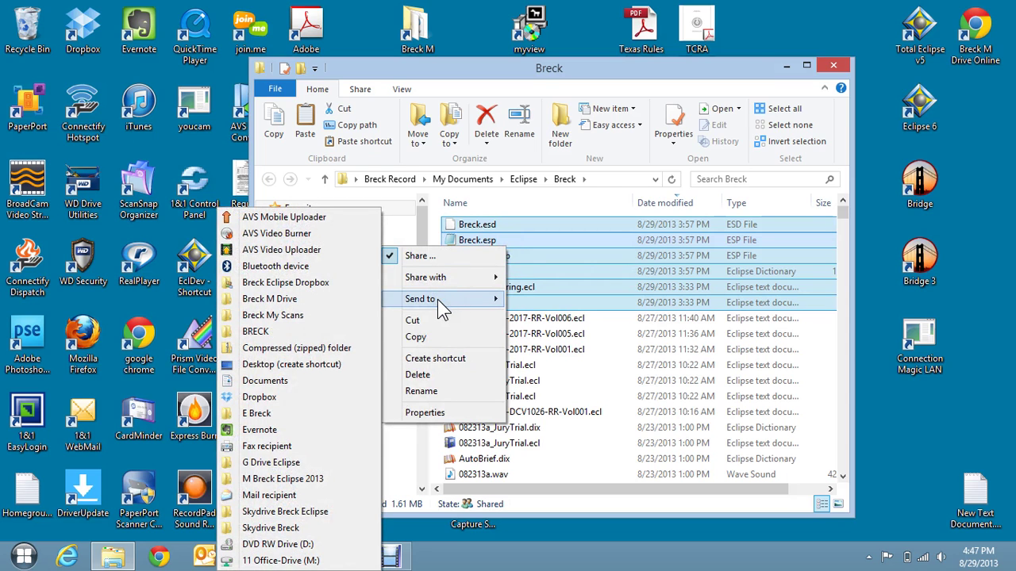
pyautogui.click(266, 468)
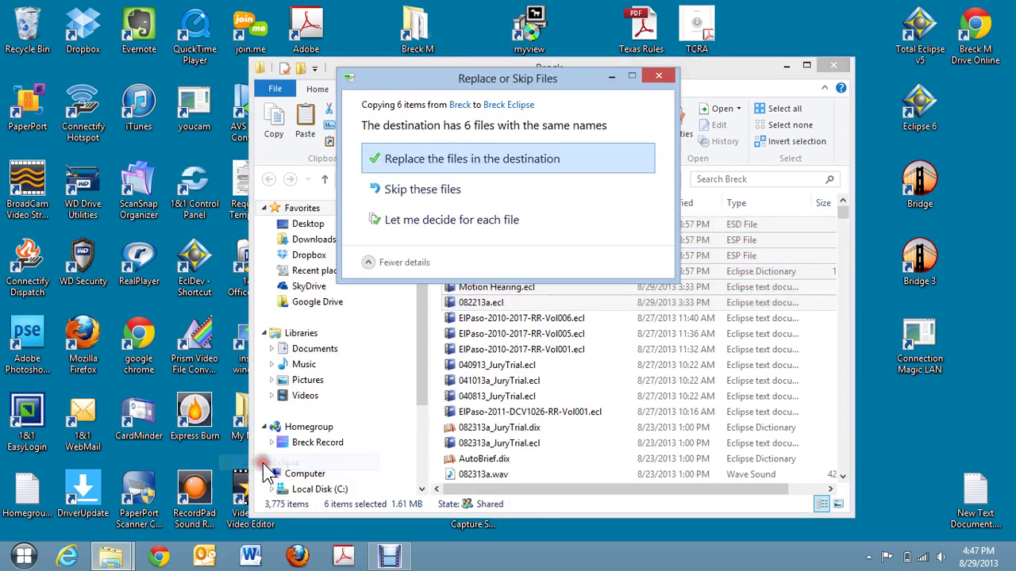
pyautogui.click(453, 158)
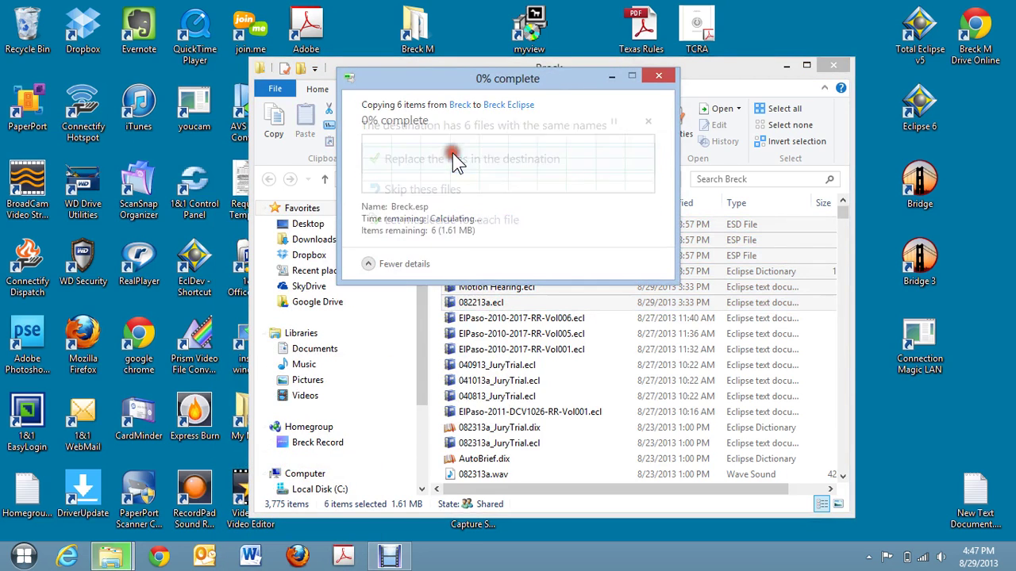
# Step: Send the six selected files to Skydrive Breck Eclipse, replacing the existing copies, and check the hidden notification icons
pyautogui.rightClick(568, 297)
pyautogui.moveTo(497, 344)
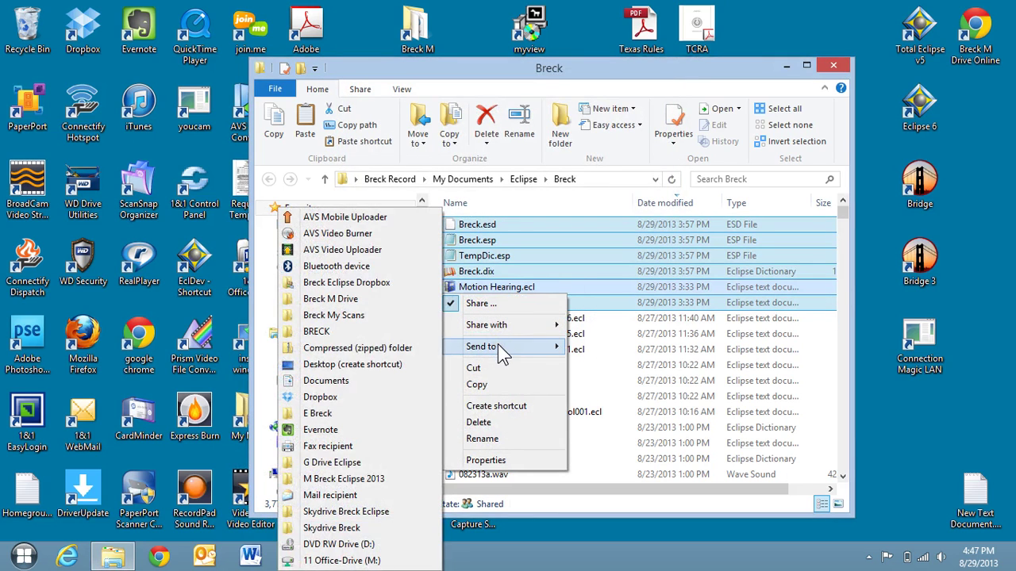
pyautogui.click(340, 511)
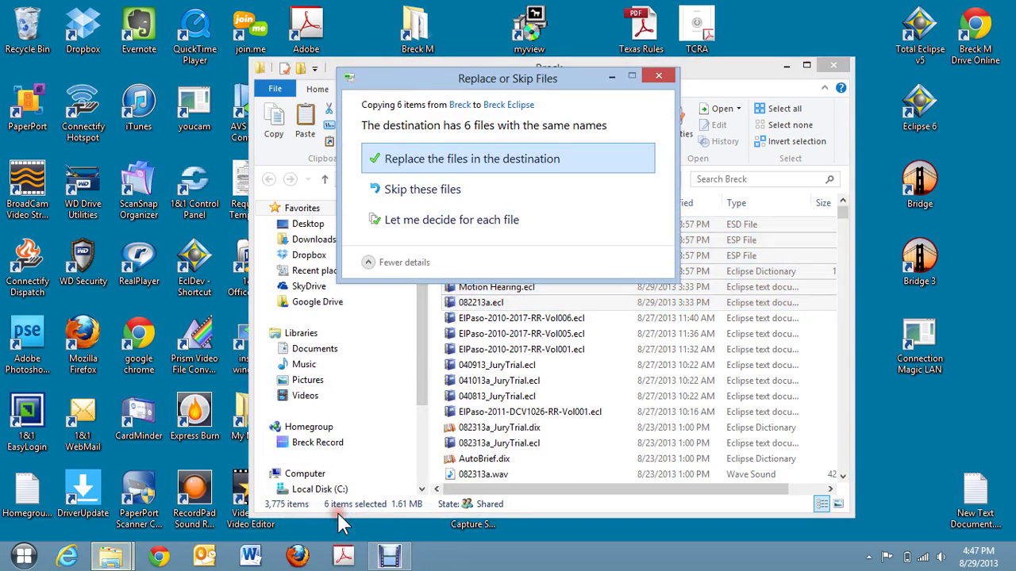
pyautogui.click(486, 161)
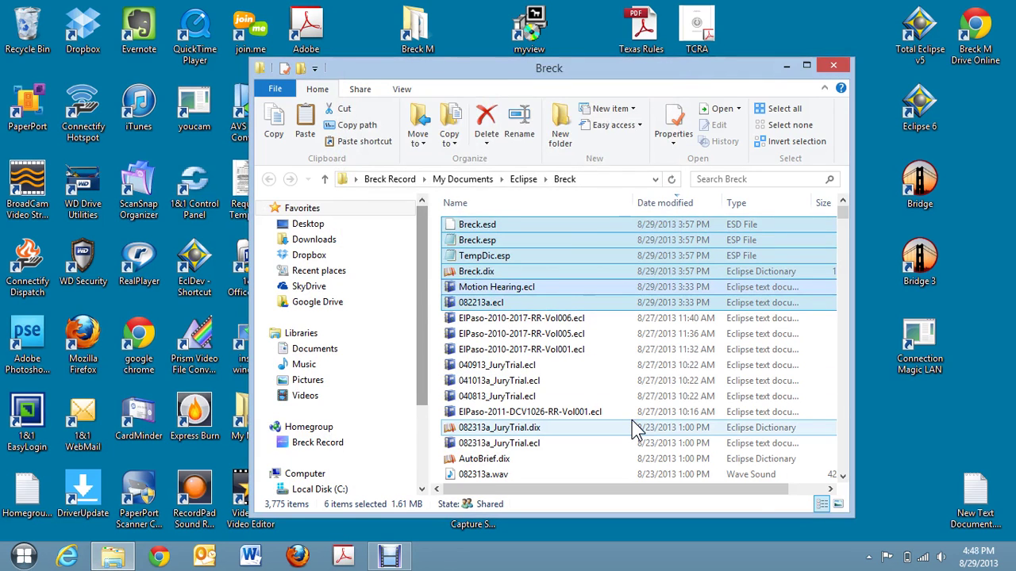
pyautogui.click(872, 560)
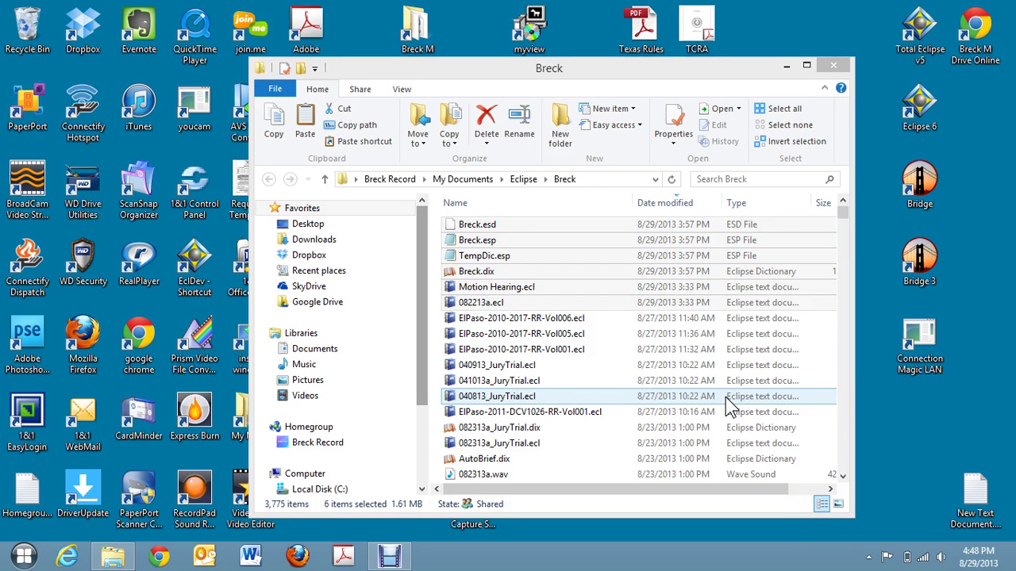
# Step: Send the six selected files to Breck Eclipse Dropbox
pyautogui.click(537, 246)
pyautogui.rightClick(522, 236)
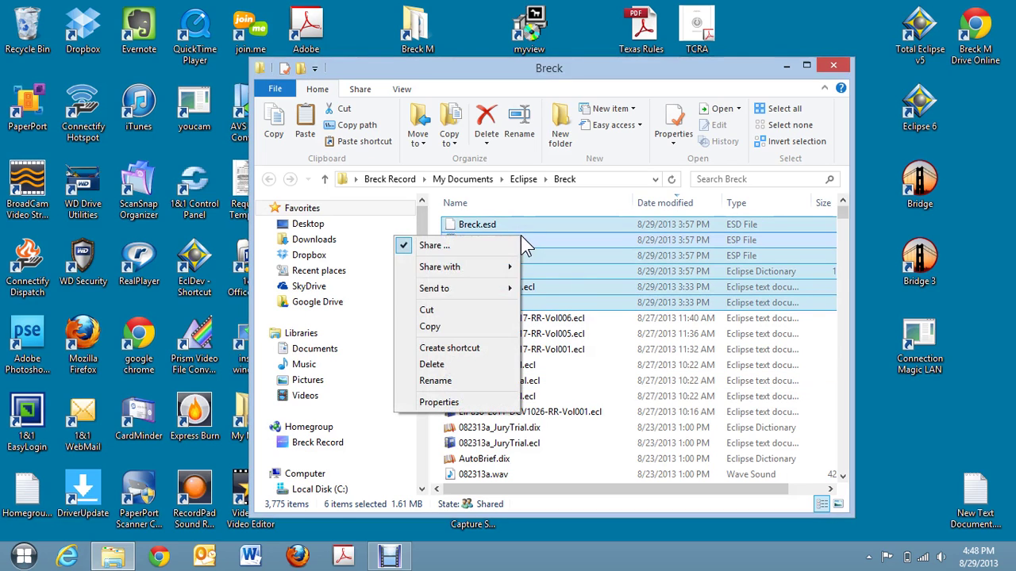
pyautogui.moveTo(459, 290)
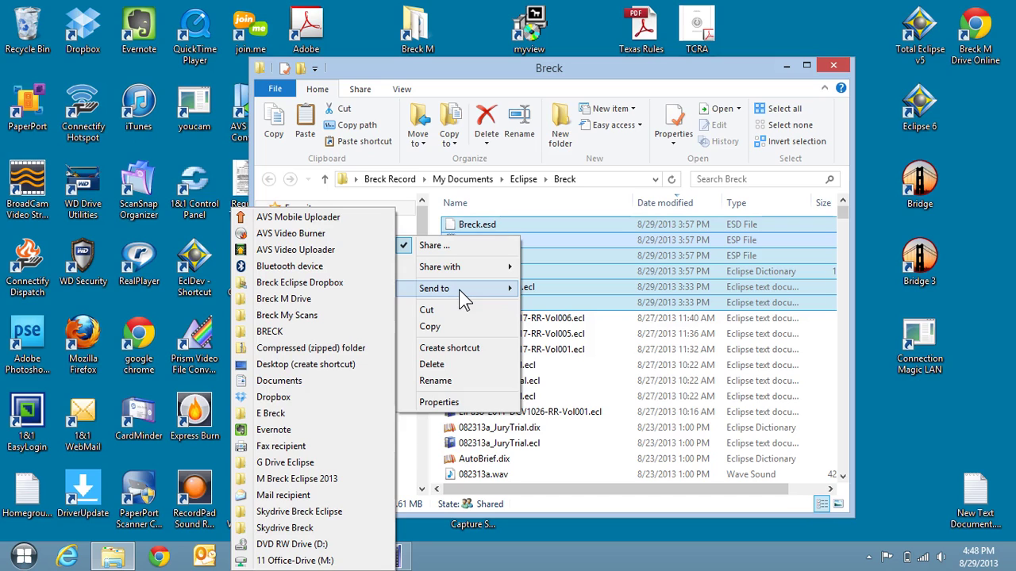
pyautogui.click(331, 283)
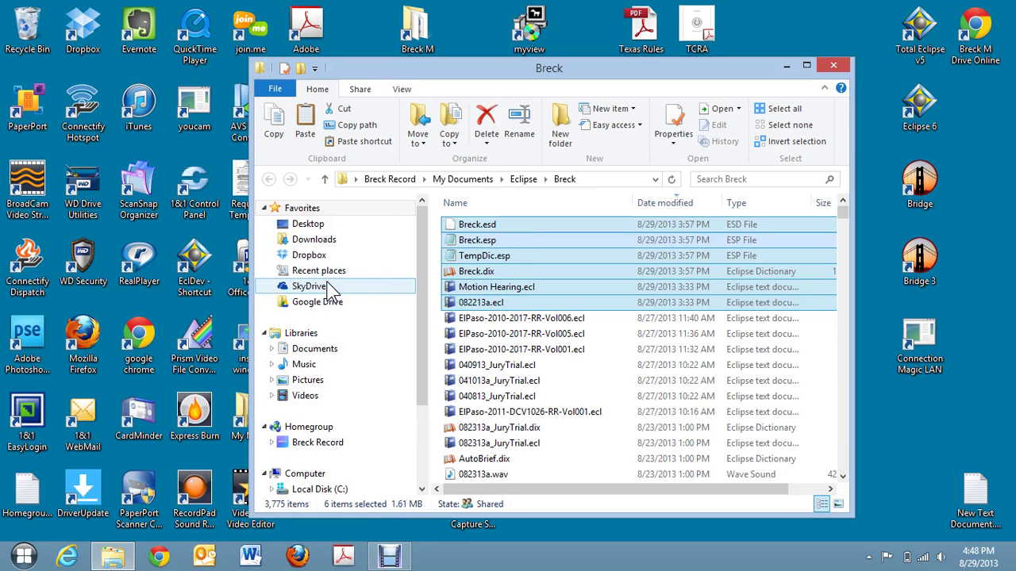
# Step: Check the Dropbox status among the hidden notification icons and close the Breck folder window
pyautogui.click(869, 558)
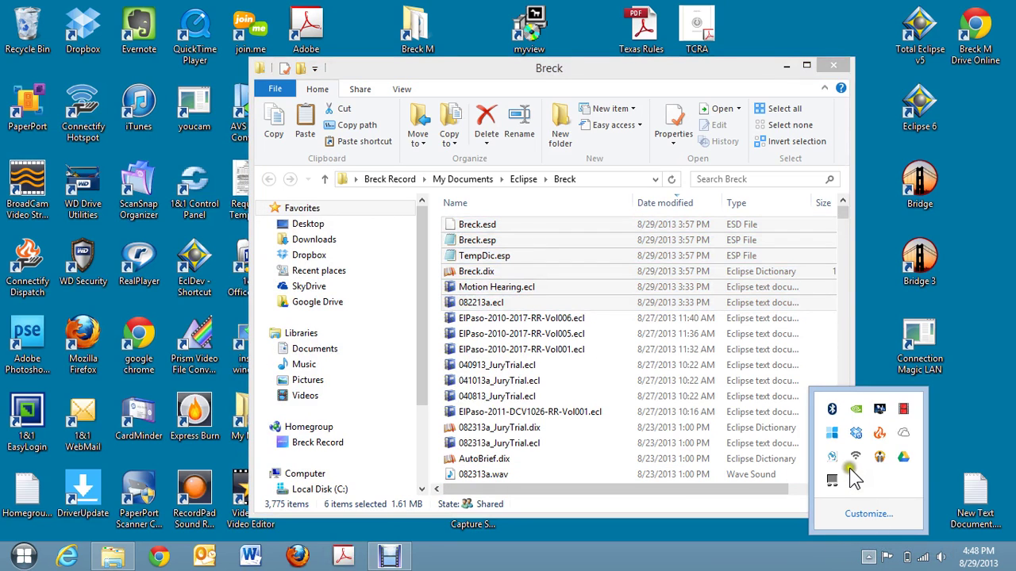
pyautogui.moveTo(857, 437)
pyautogui.click(696, 71)
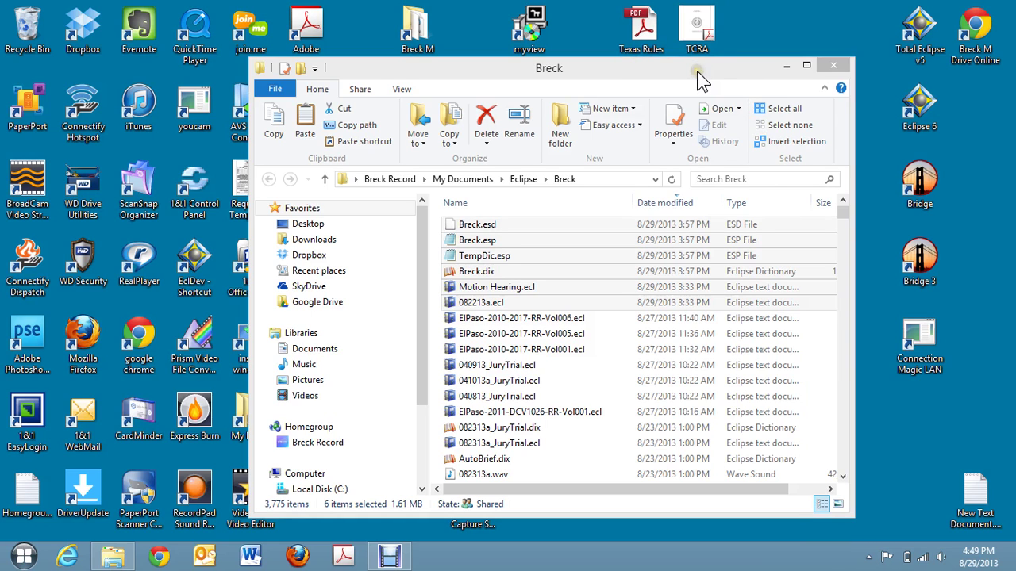
pyautogui.moveTo(629, 70); pyautogui.dragTo(602, 68)
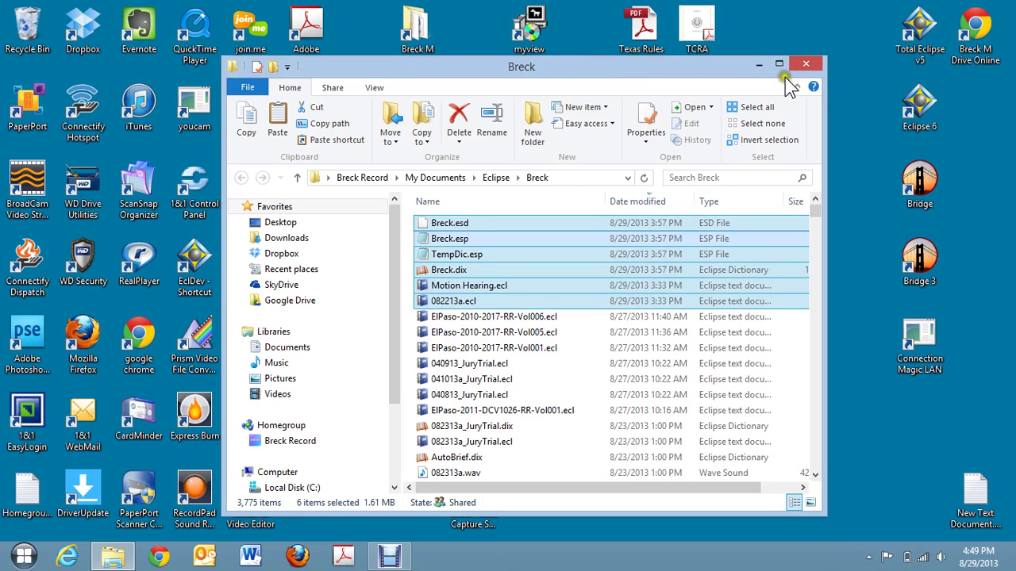
pyautogui.click(804, 64)
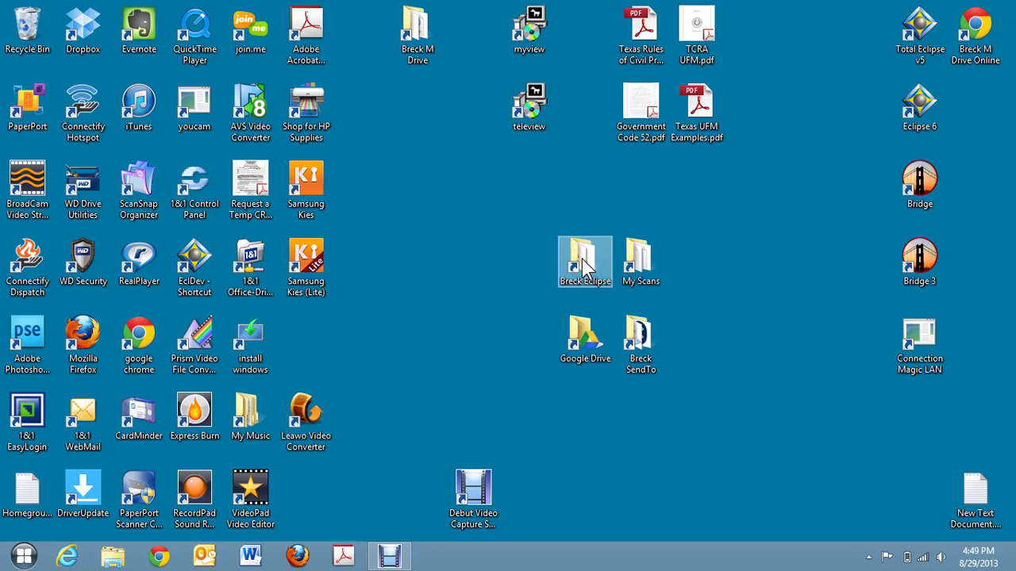
# Step: Open the Breck SendTo folder from the desktop and examine its full path and the destination shortcuts it holds
pyautogui.doubleClick(642, 337)
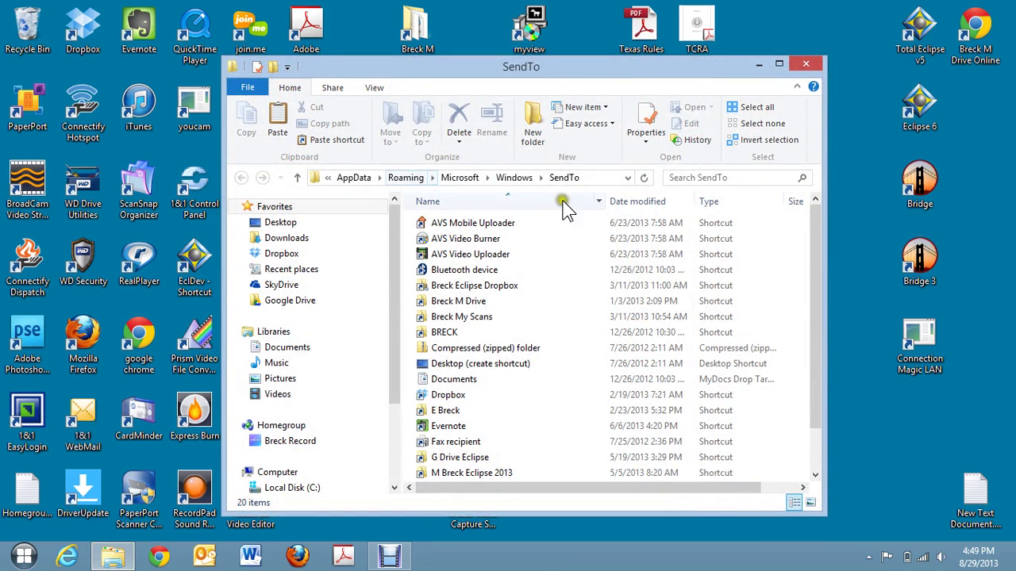
pyautogui.click(598, 180)
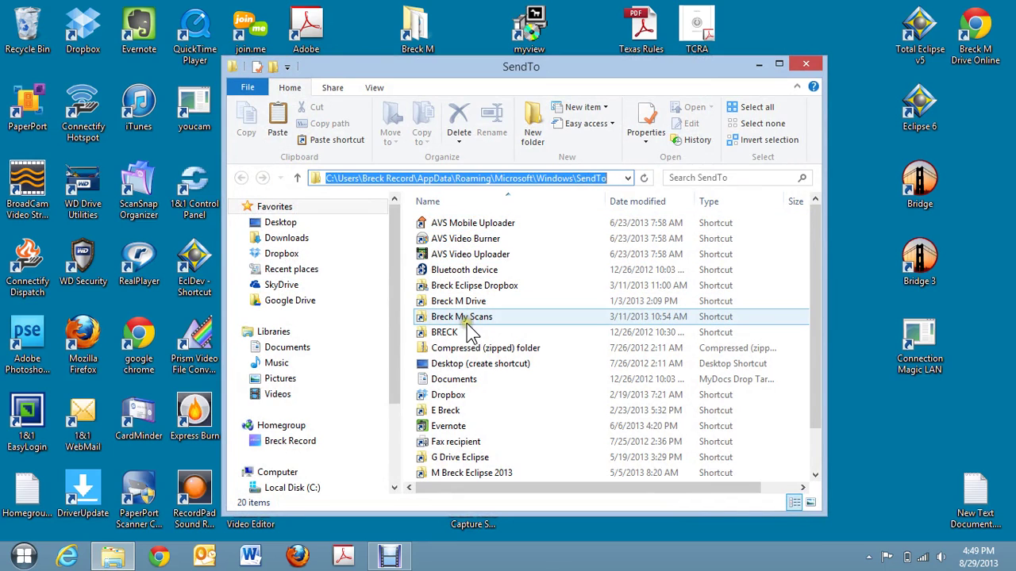
pyautogui.click(523, 409)
pyautogui.scroll(-1, 522, 412)
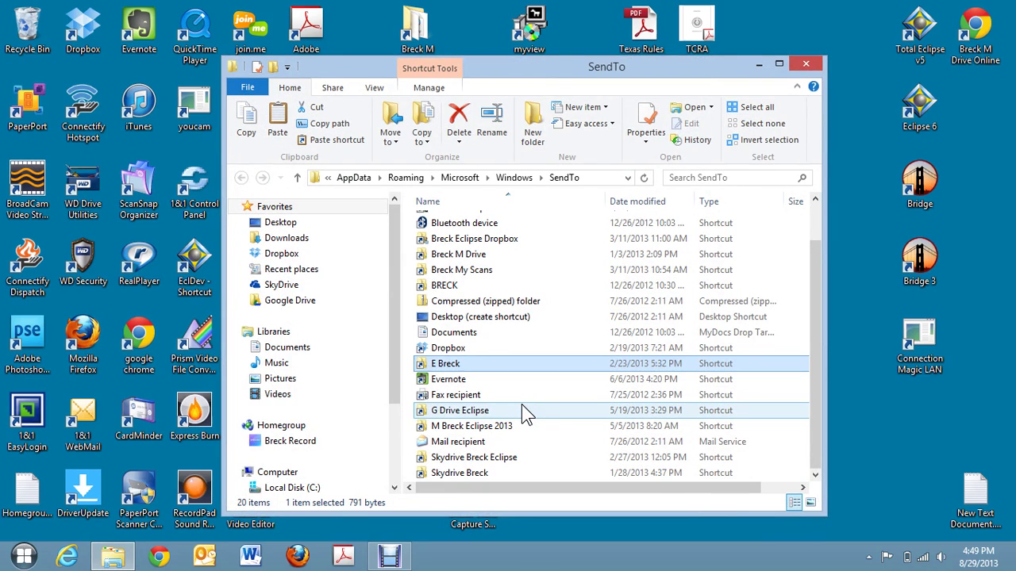
pyautogui.scroll(1, 521, 406)
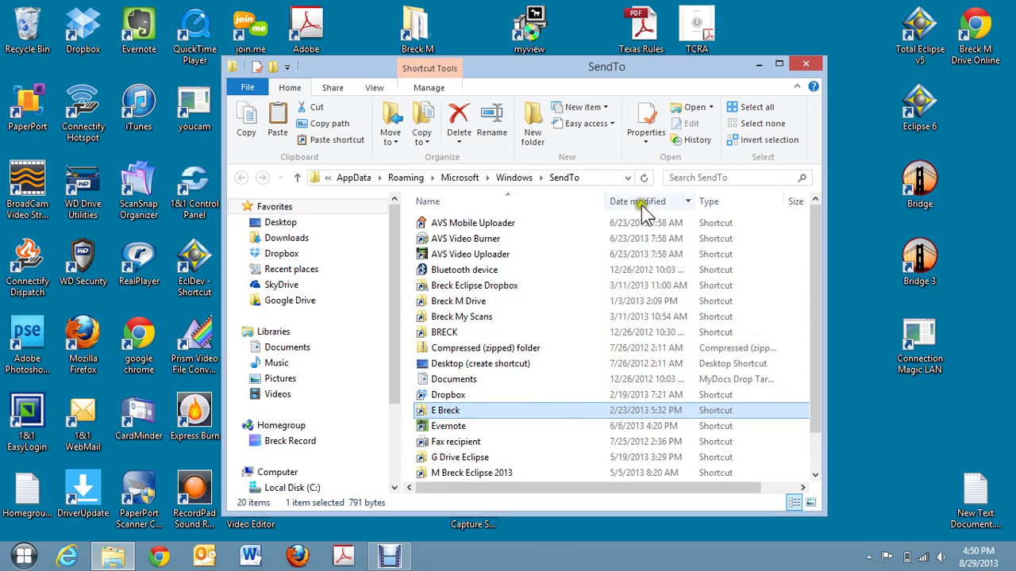
pyautogui.click(808, 64)
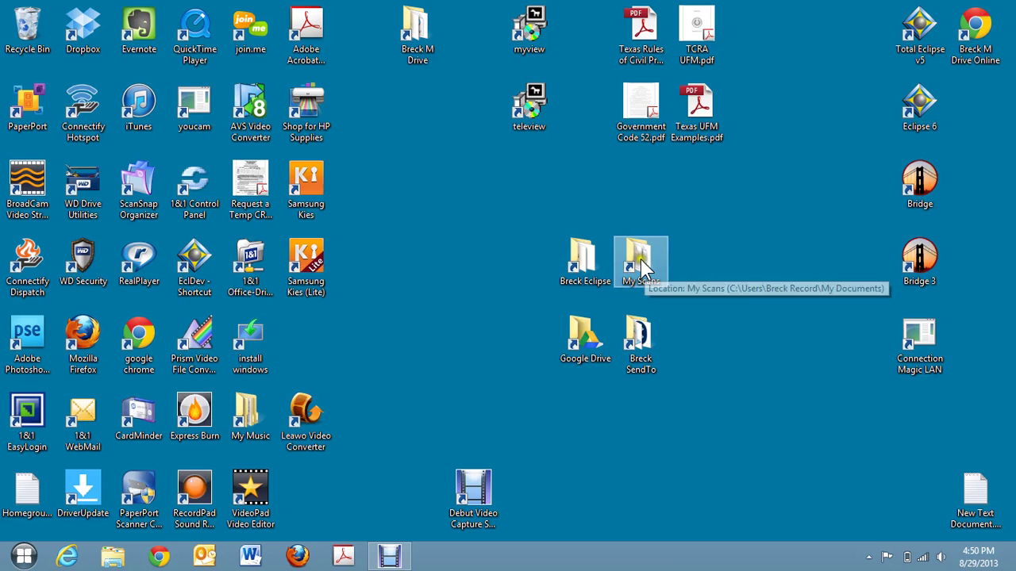
# Step: Open the My Scans folder from the desktop and examine the names and modification dates of its newest files
pyautogui.doubleClick(640, 260)
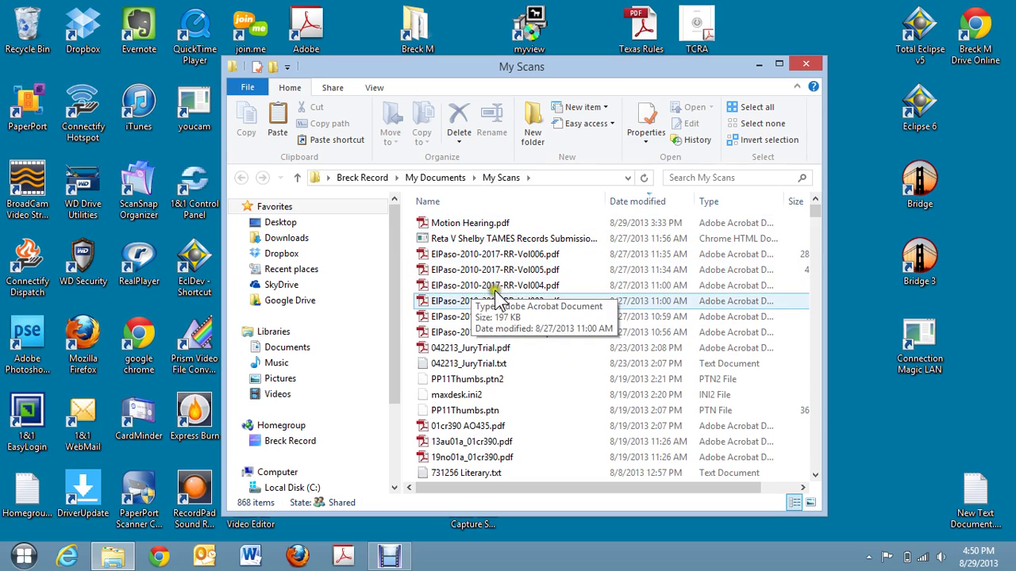
pyautogui.click(631, 224)
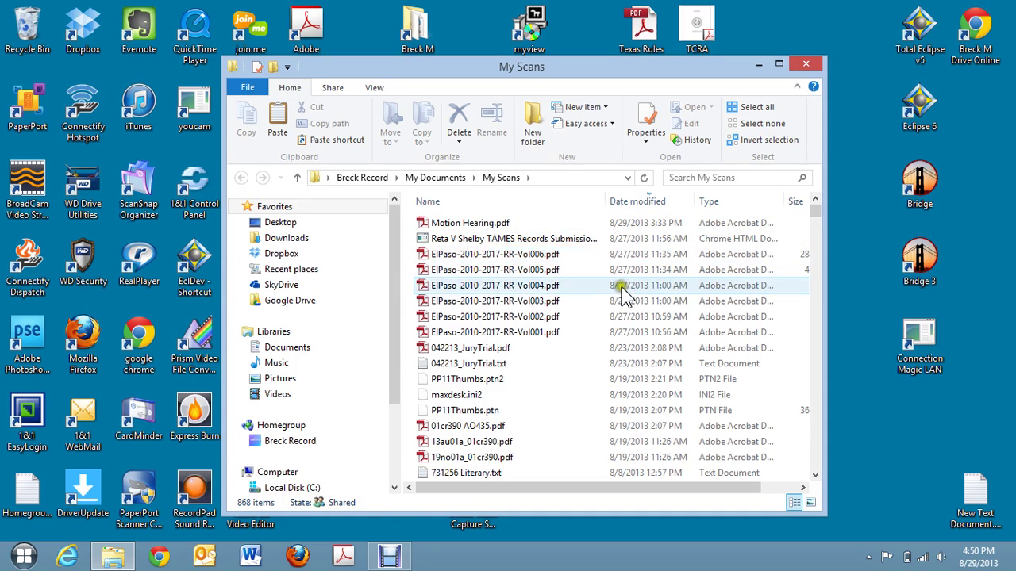
pyautogui.click(631, 227)
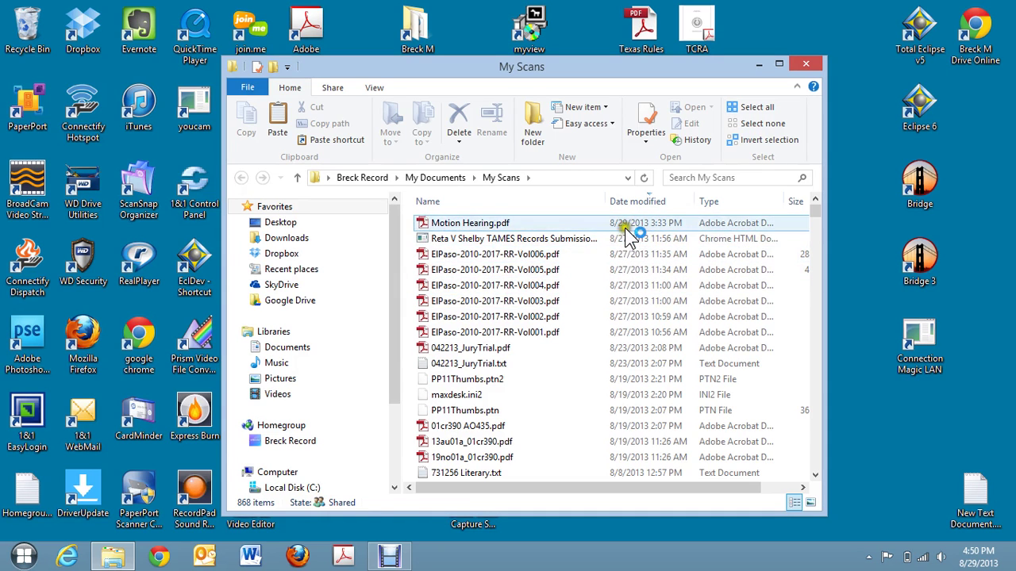
pyautogui.doubleClick(577, 240)
pyautogui.click(467, 224)
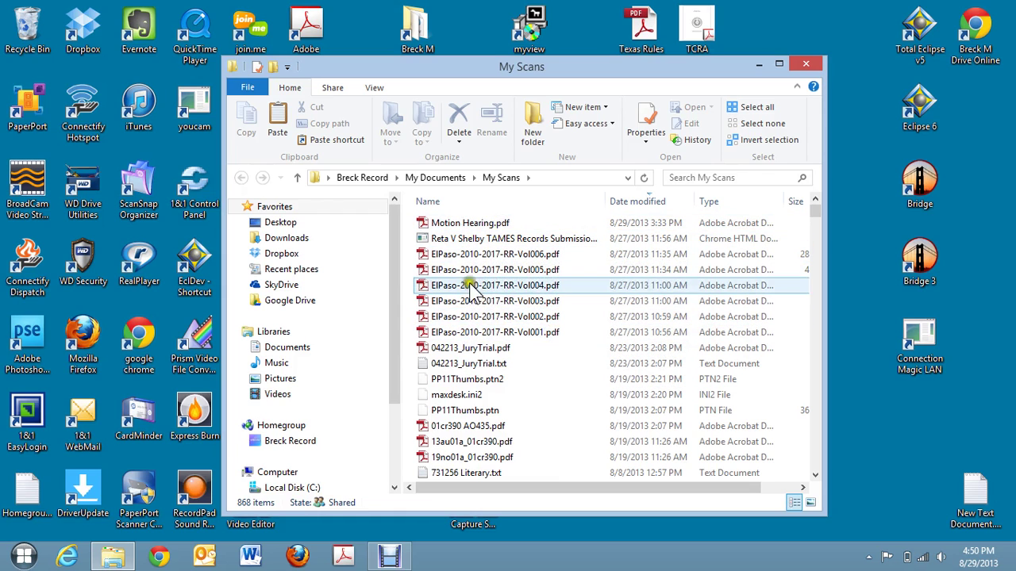
pyautogui.click(639, 349)
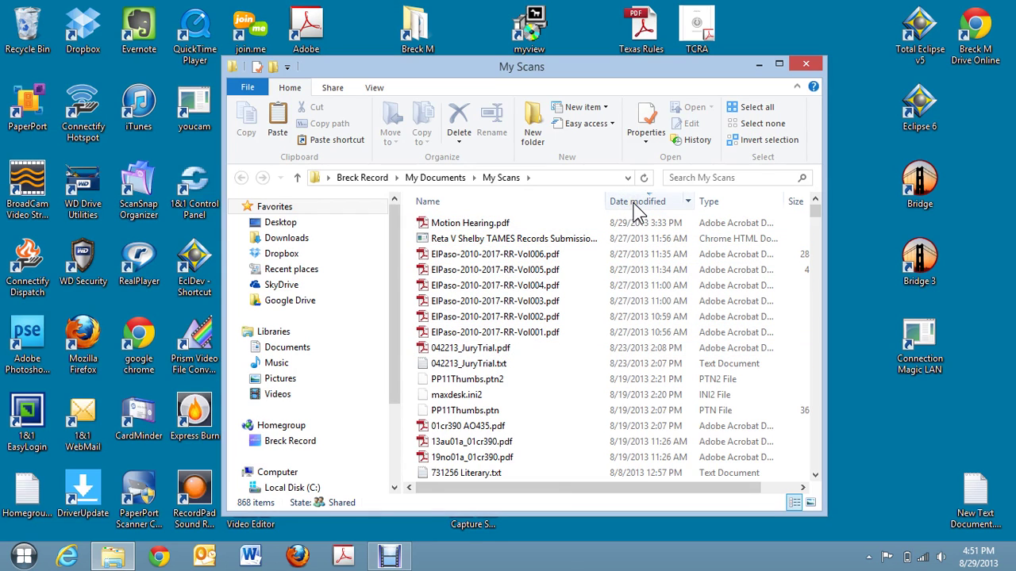
pyautogui.click(557, 270)
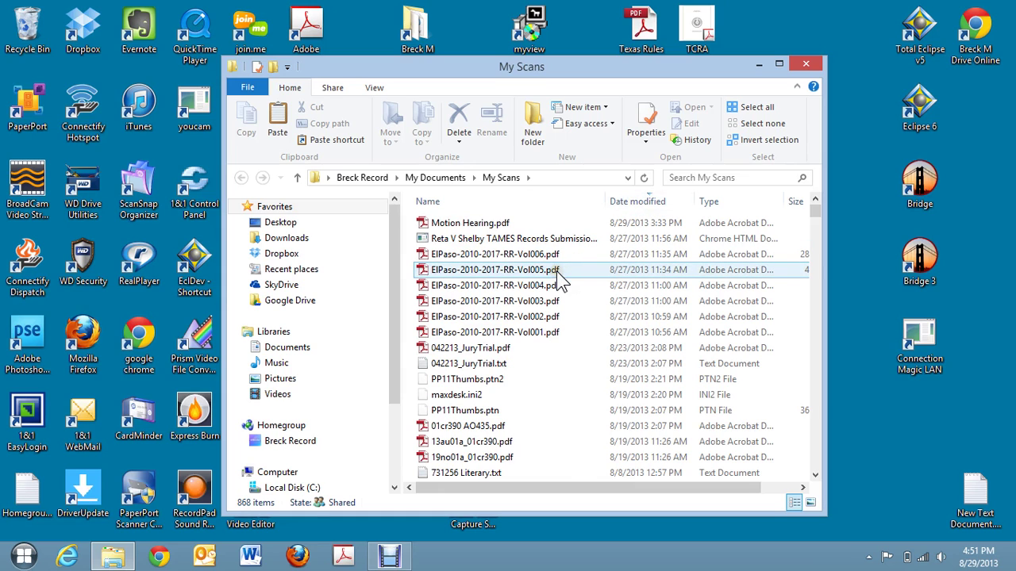
pyautogui.click(477, 257)
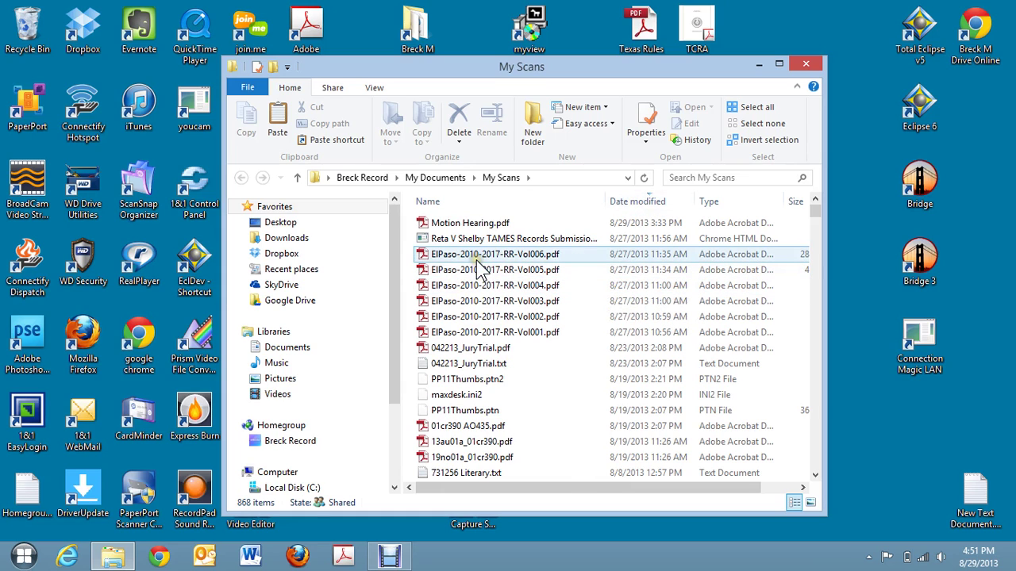
pyautogui.click(619, 225)
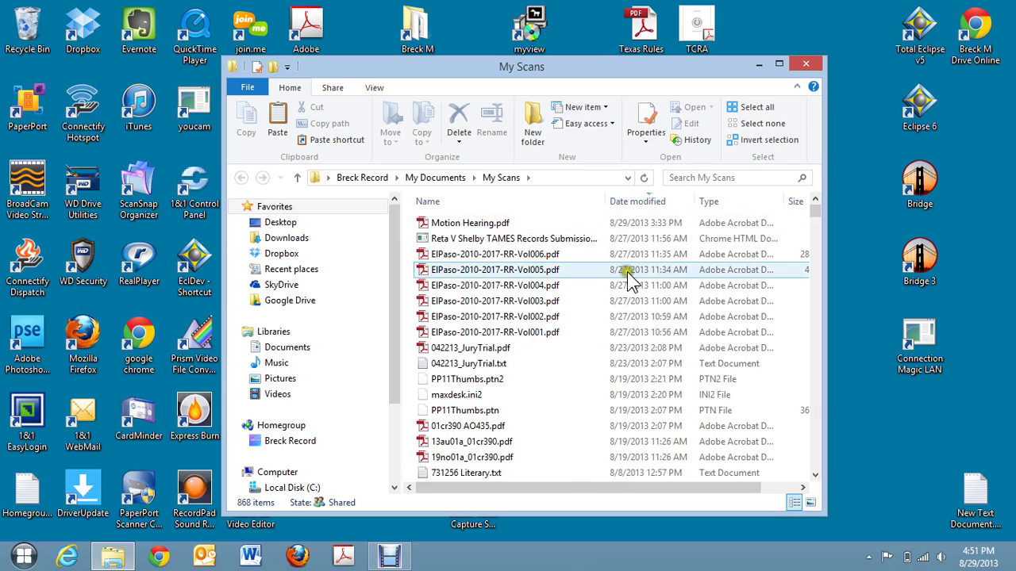
pyautogui.click(624, 410)
pyautogui.click(641, 353)
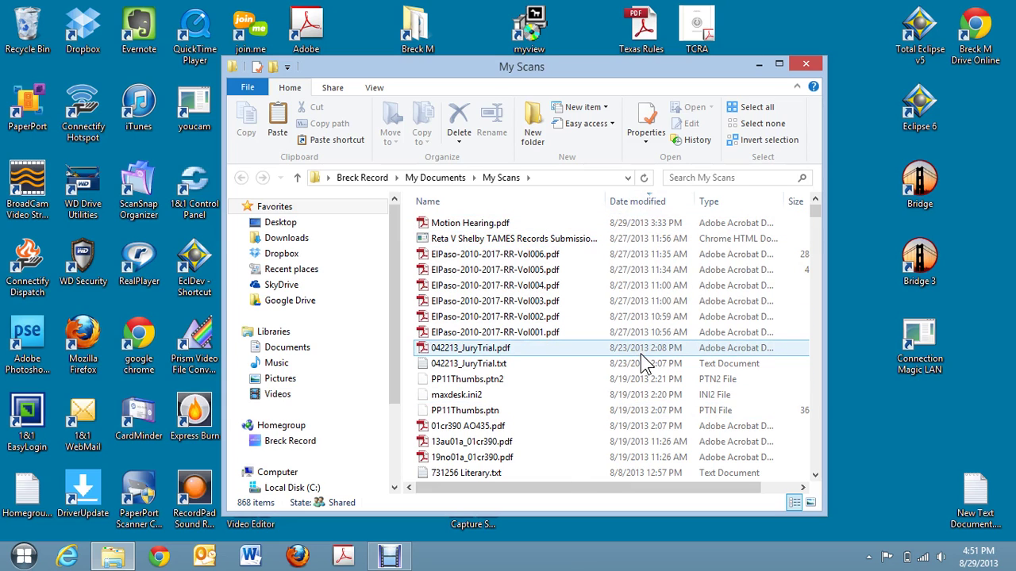
pyautogui.click(480, 316)
pyautogui.click(434, 299)
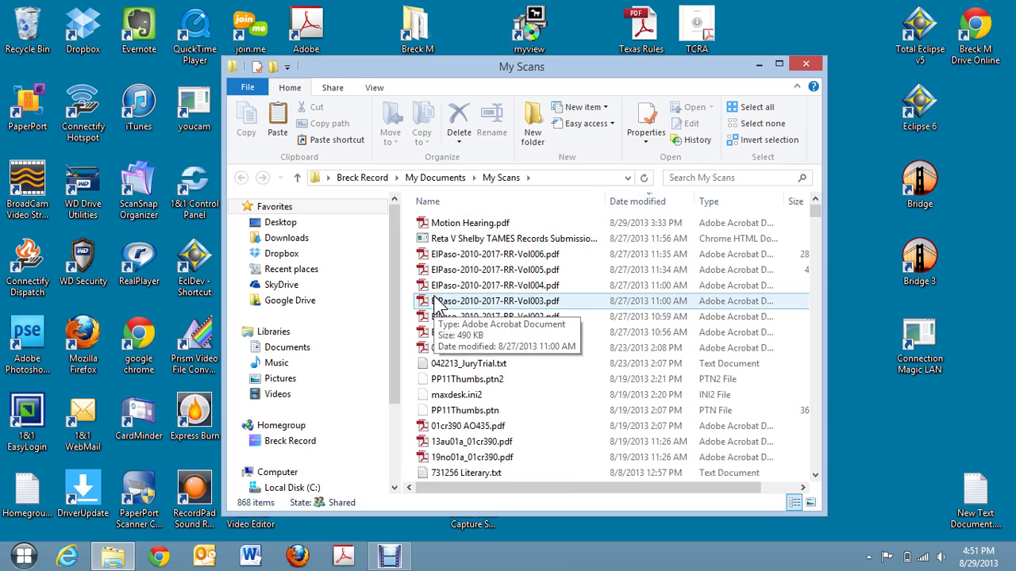
# Step: Close the My Scans window and open the Breck Record user folder under Users on Local Disk (C:)
pyautogui.click(460, 288)
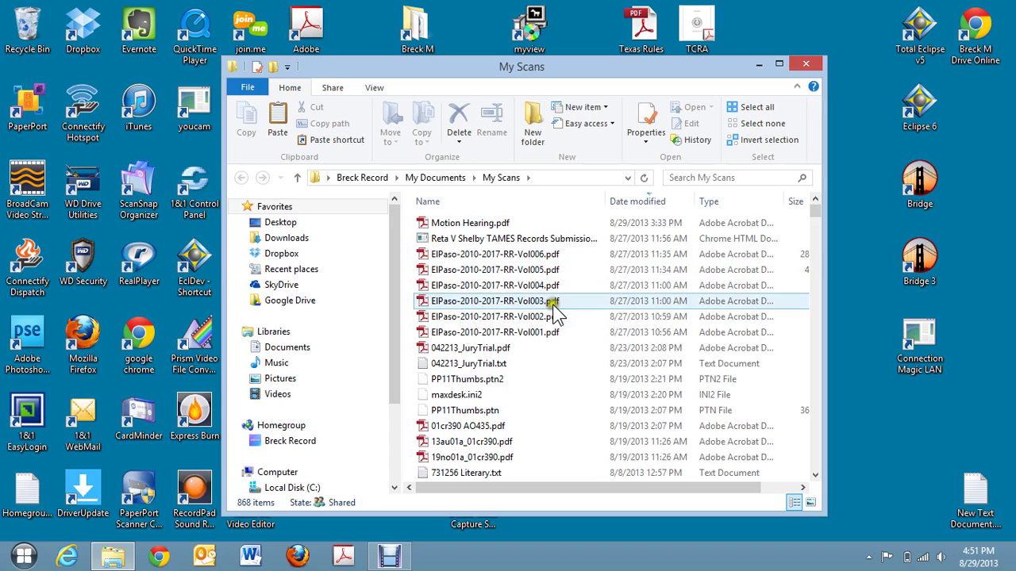
pyautogui.click(808, 65)
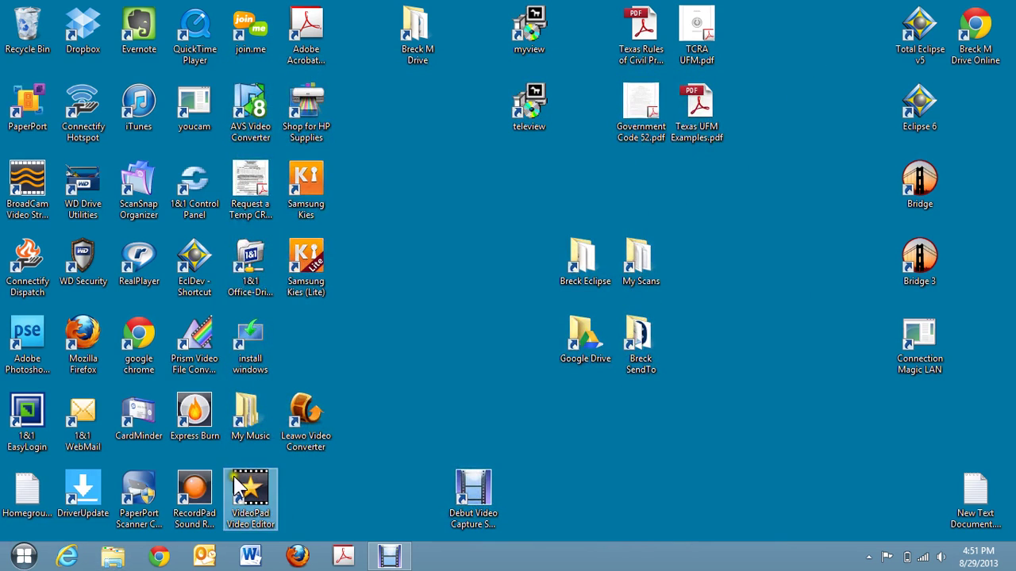
pyautogui.click(113, 558)
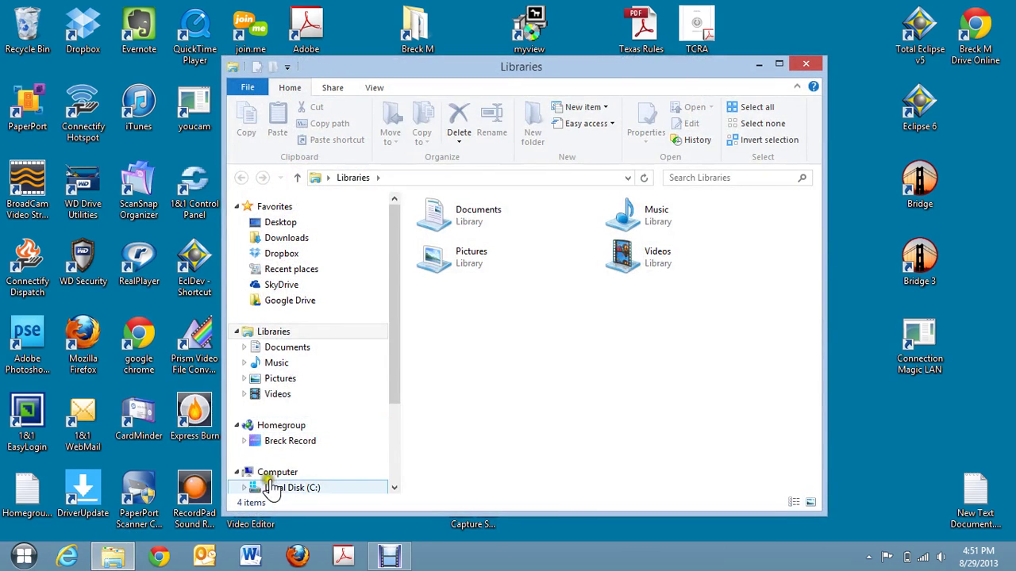
pyautogui.click(271, 488)
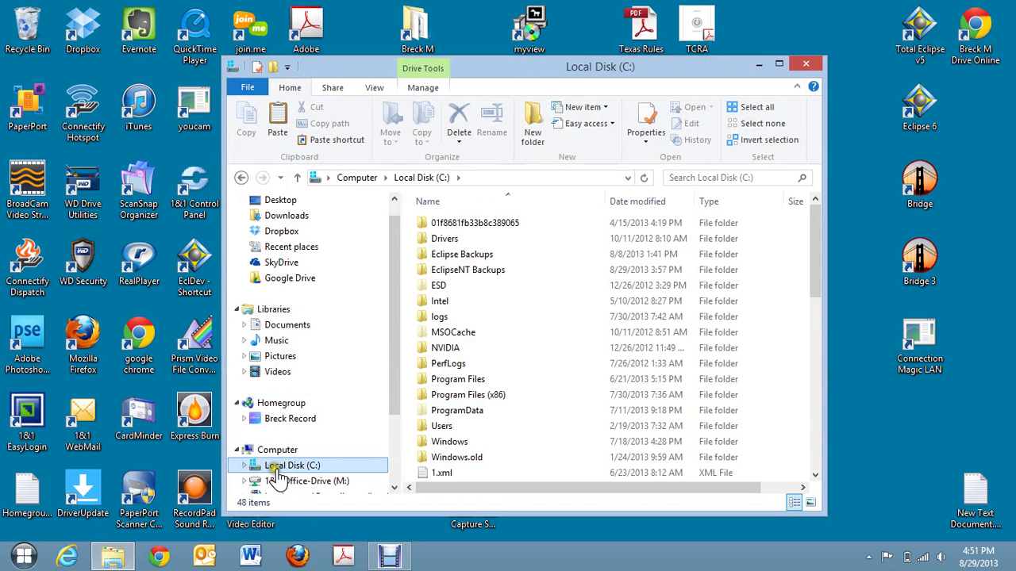
pyautogui.doubleClick(444, 427)
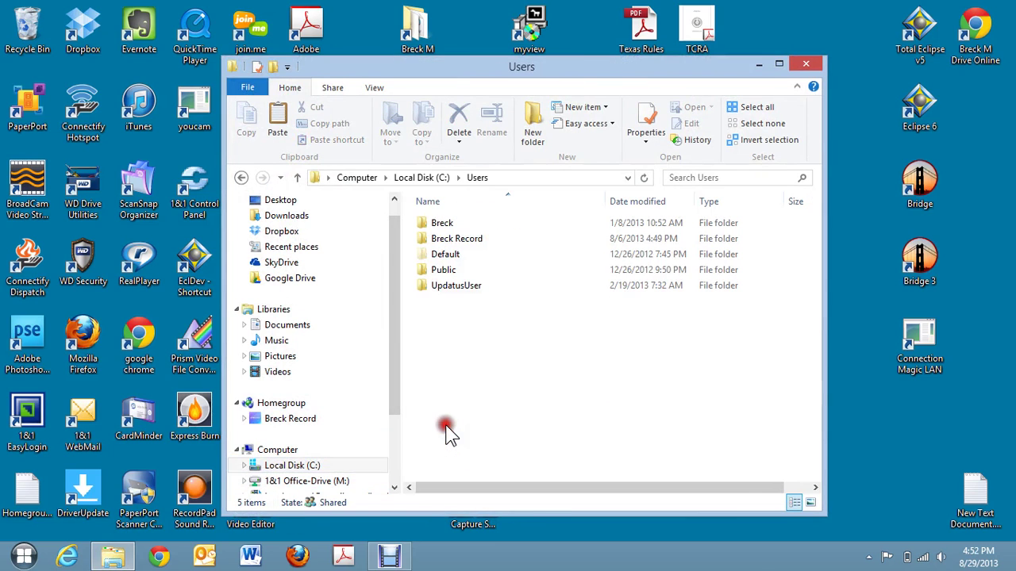
pyautogui.doubleClick(450, 239)
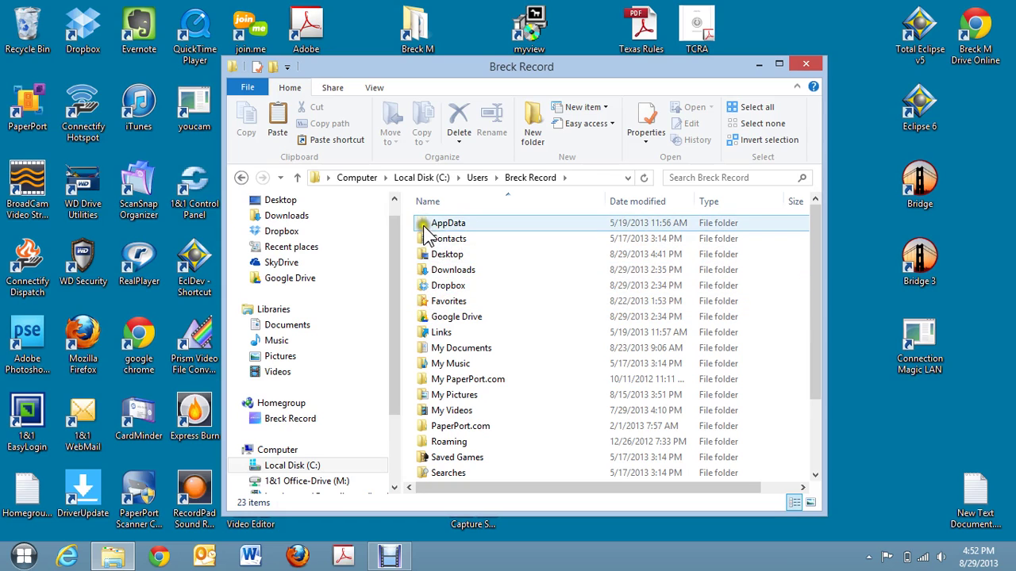
pyautogui.moveTo(430, 234)
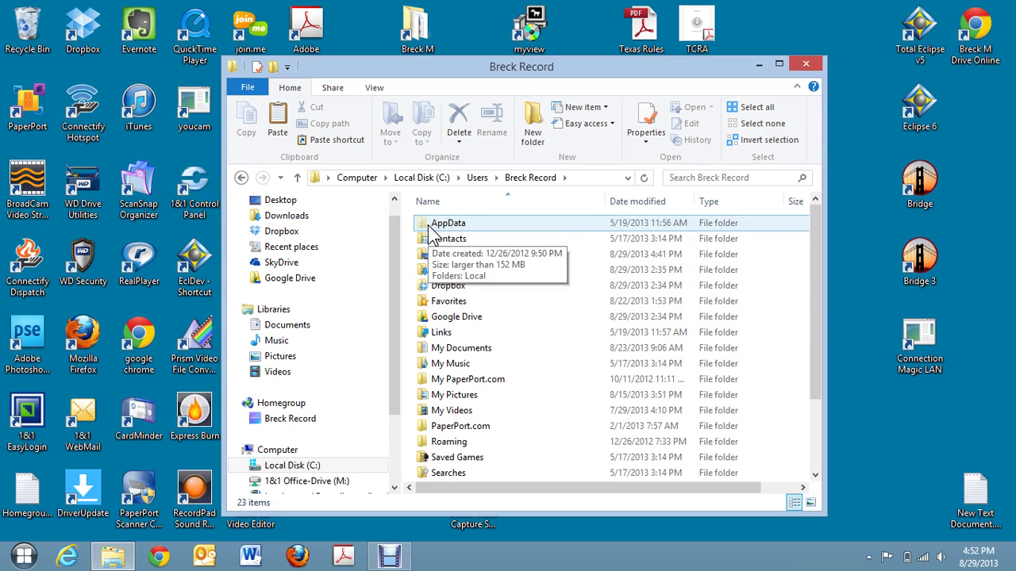
# Step: Check the view settings for hidden items and look inside the AppData folder of Breck Record
pyautogui.click(374, 88)
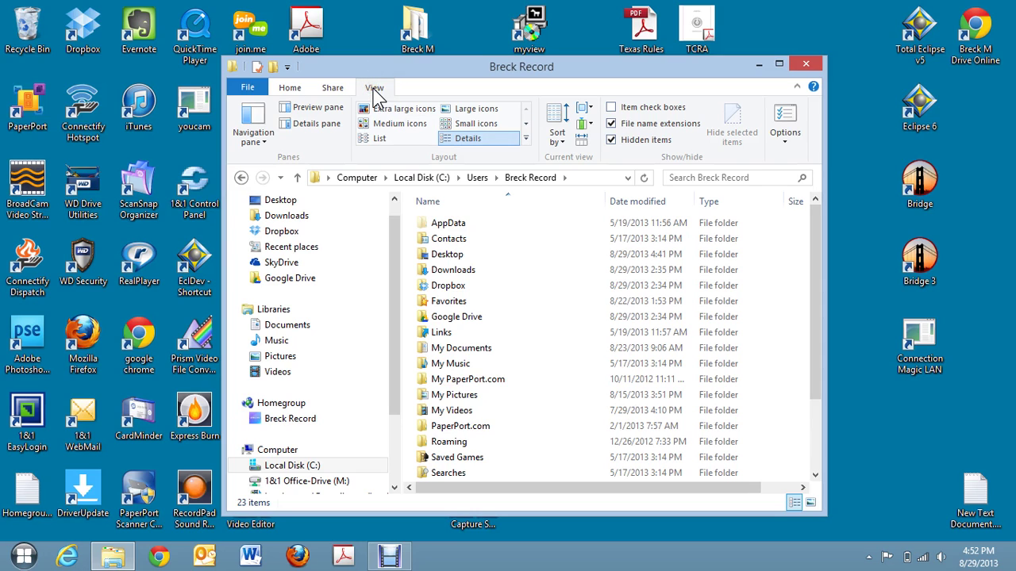
pyautogui.click(778, 135)
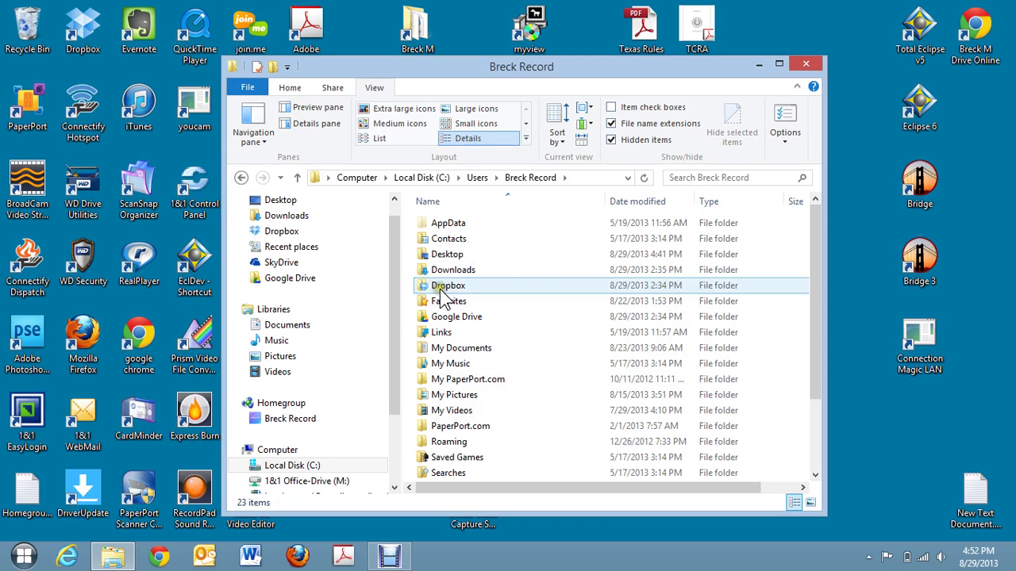
pyautogui.doubleClick(445, 228)
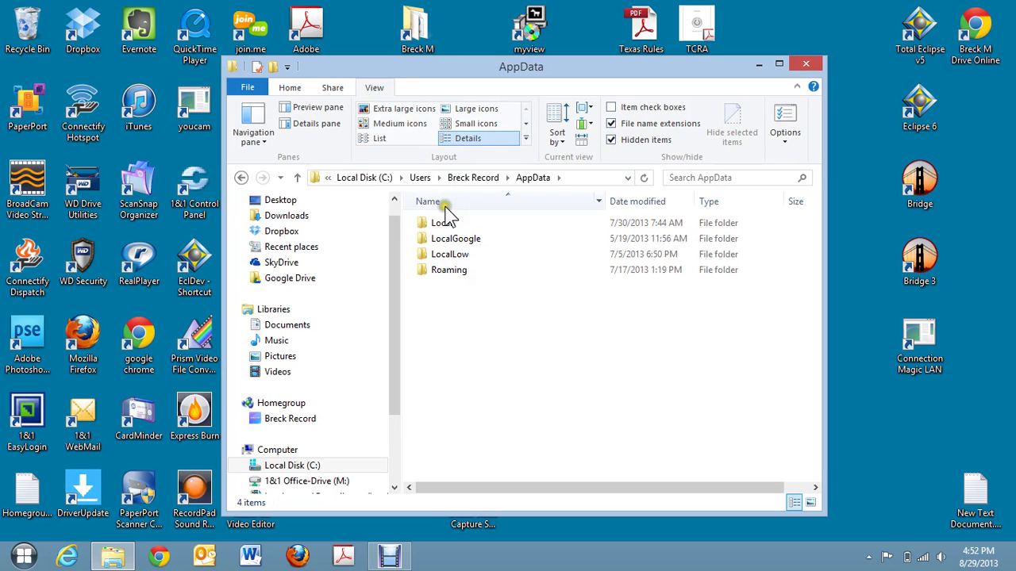
# Step: Go back to Local Disk (C:) and retrace the path through Users to the Breck Record folder
pyautogui.click(473, 178)
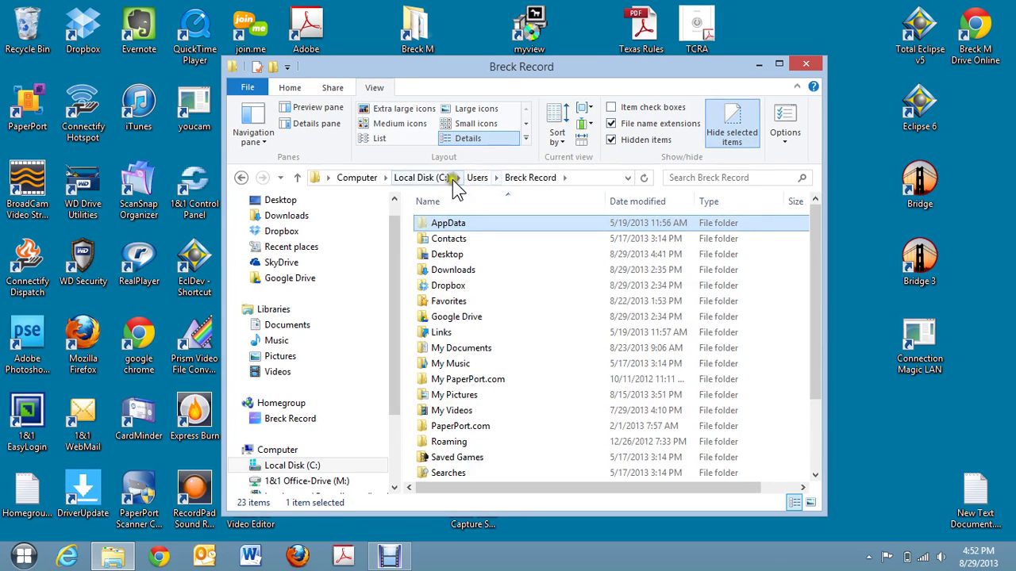
pyautogui.click(414, 178)
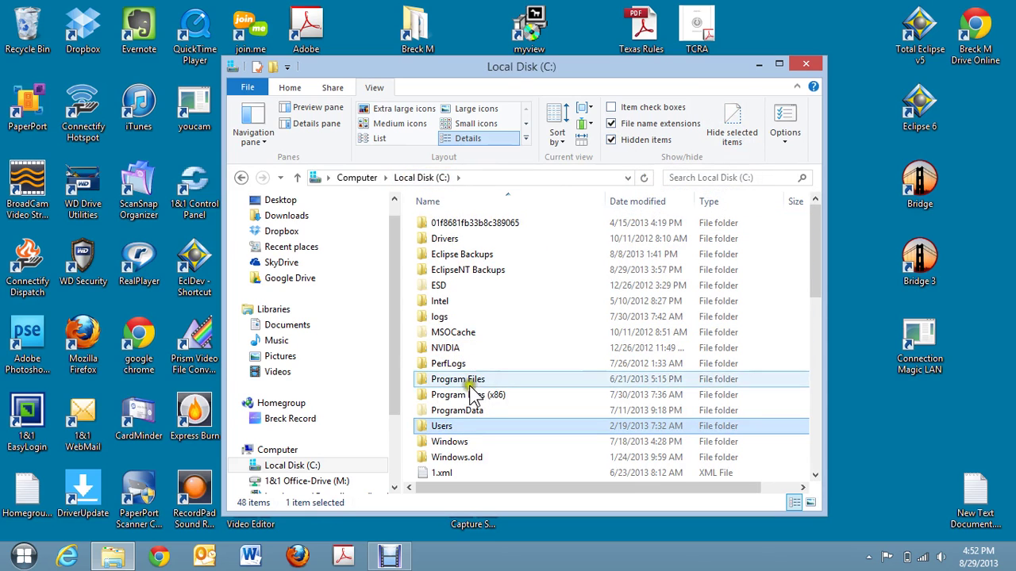
pyautogui.doubleClick(441, 427)
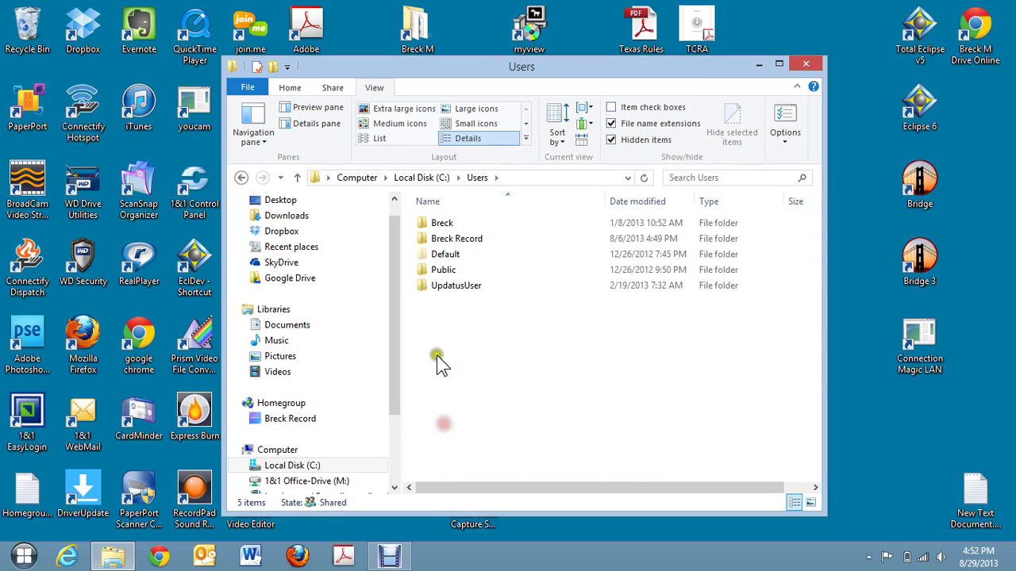
pyautogui.doubleClick(438, 239)
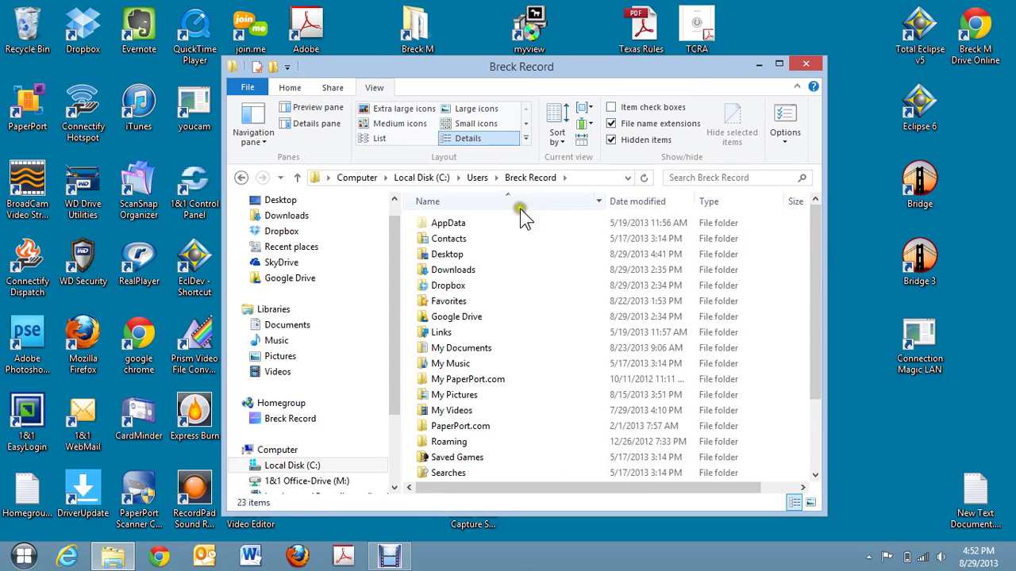
# Step: Turn off the display of hidden items in the Breck Record folder and turn it back on
pyautogui.click(611, 141)
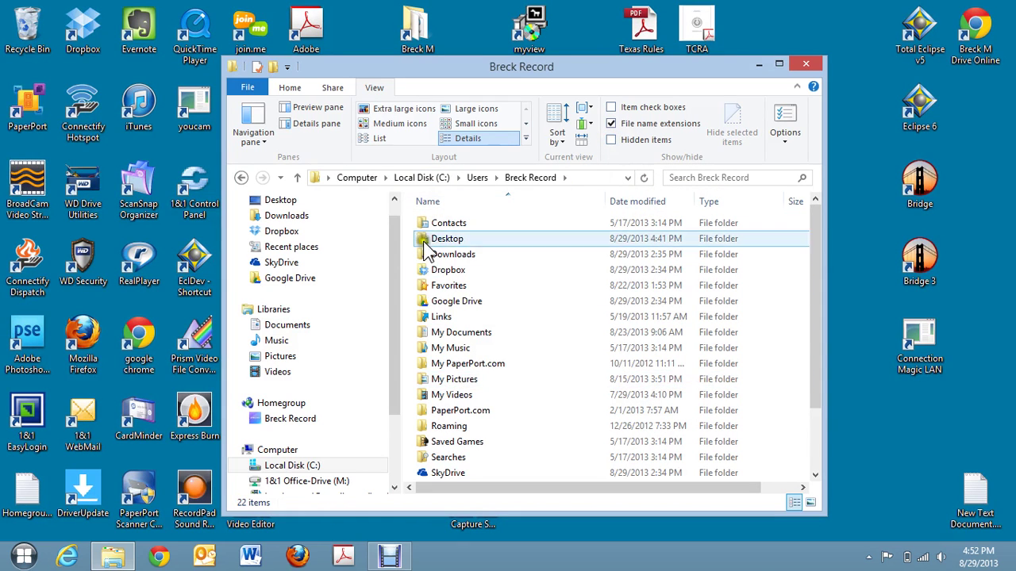
pyautogui.click(612, 143)
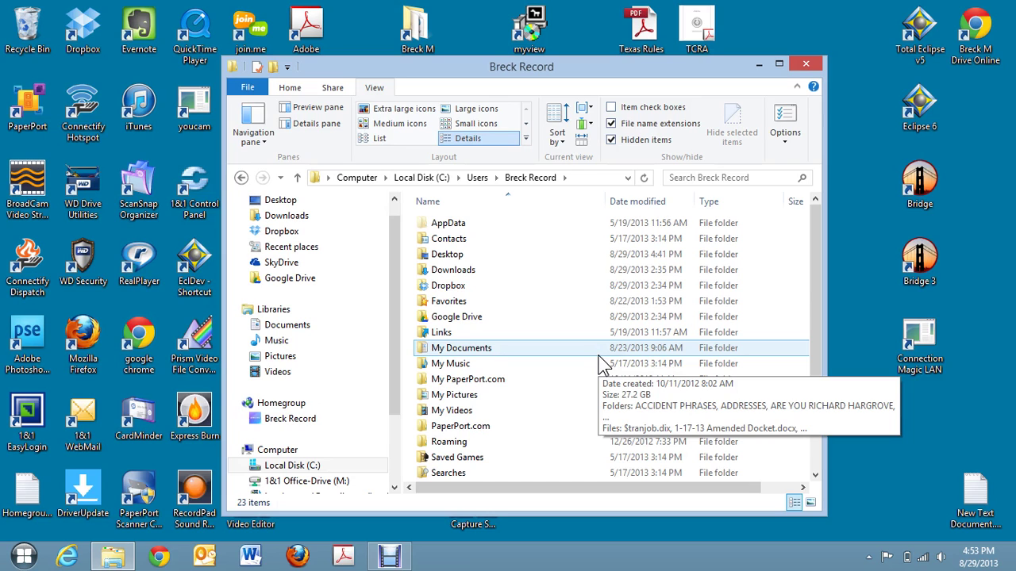
pyautogui.click(477, 302)
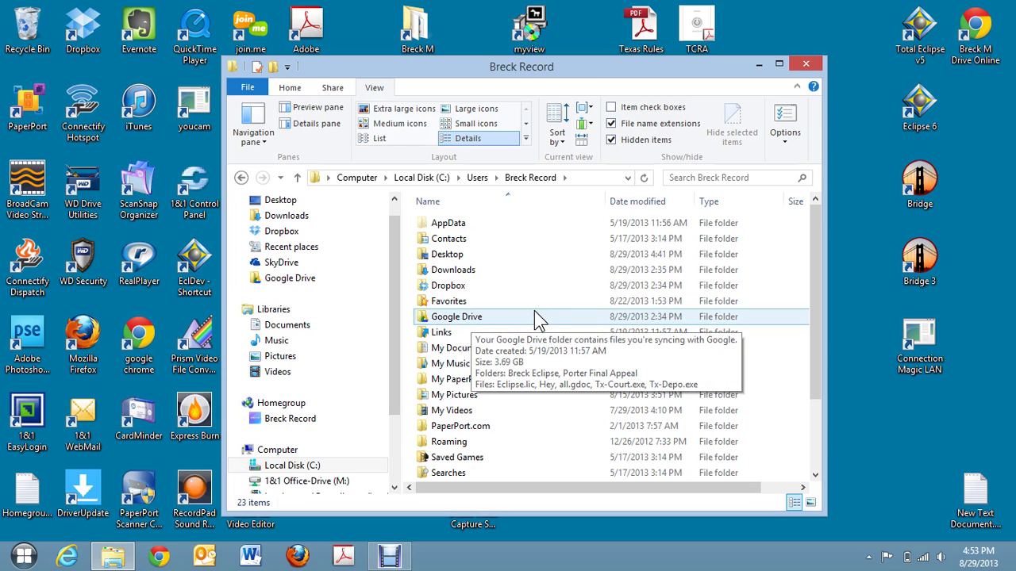
pyautogui.click(388, 558)
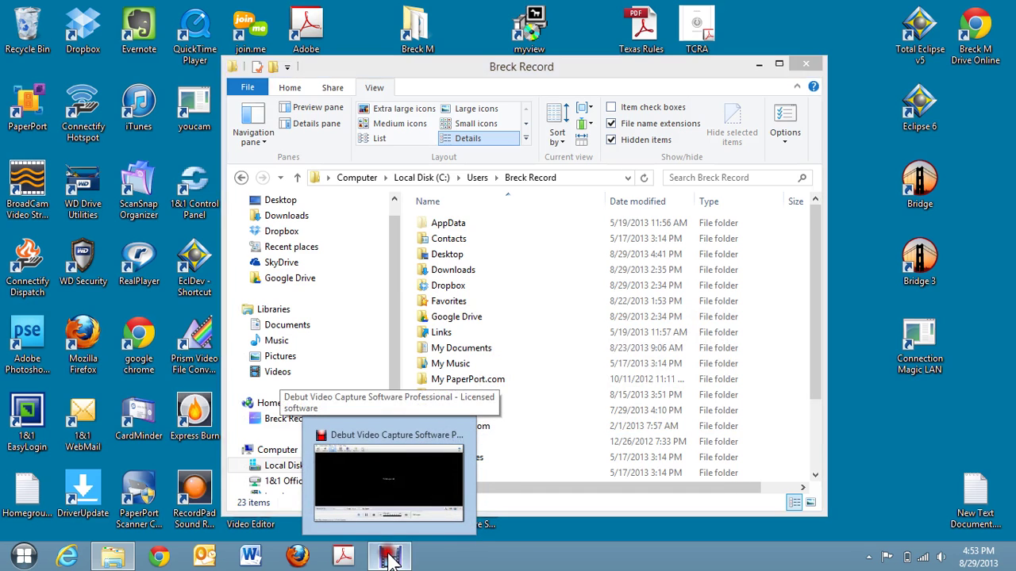